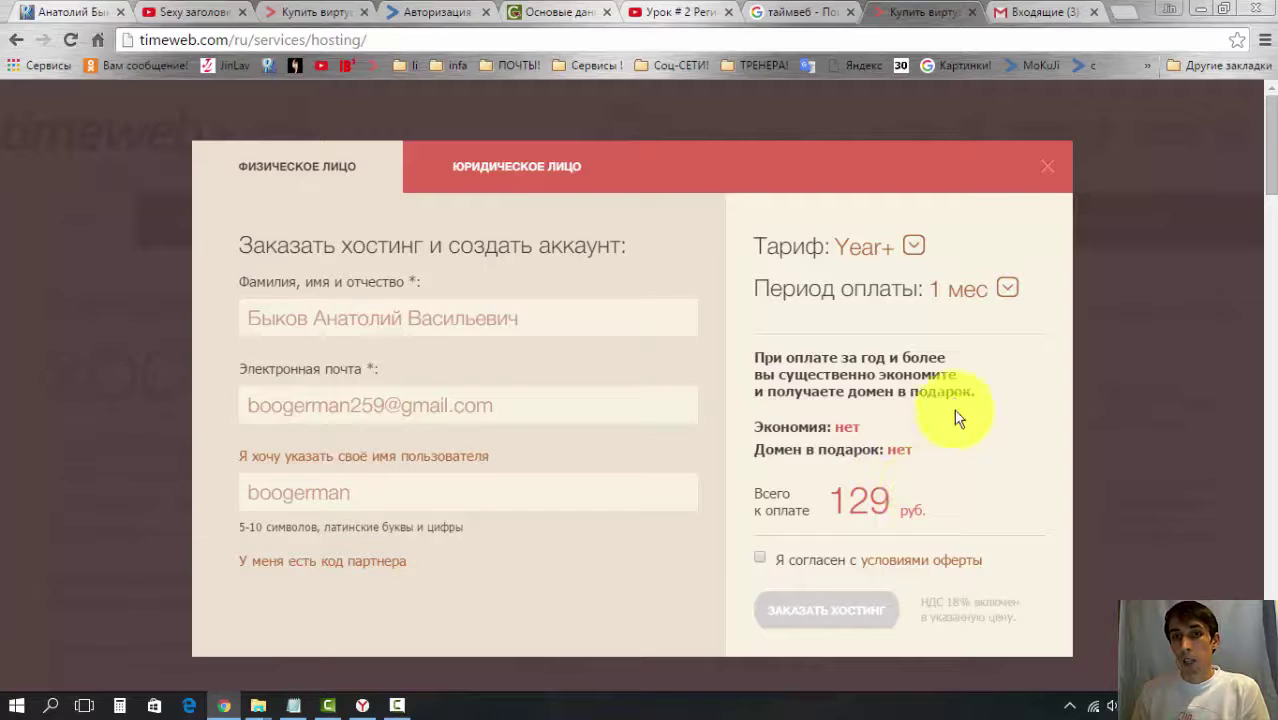
Keep the Year+ hosting period at 1 month, accept the offer terms and order the hosting
left_click(1007, 295)
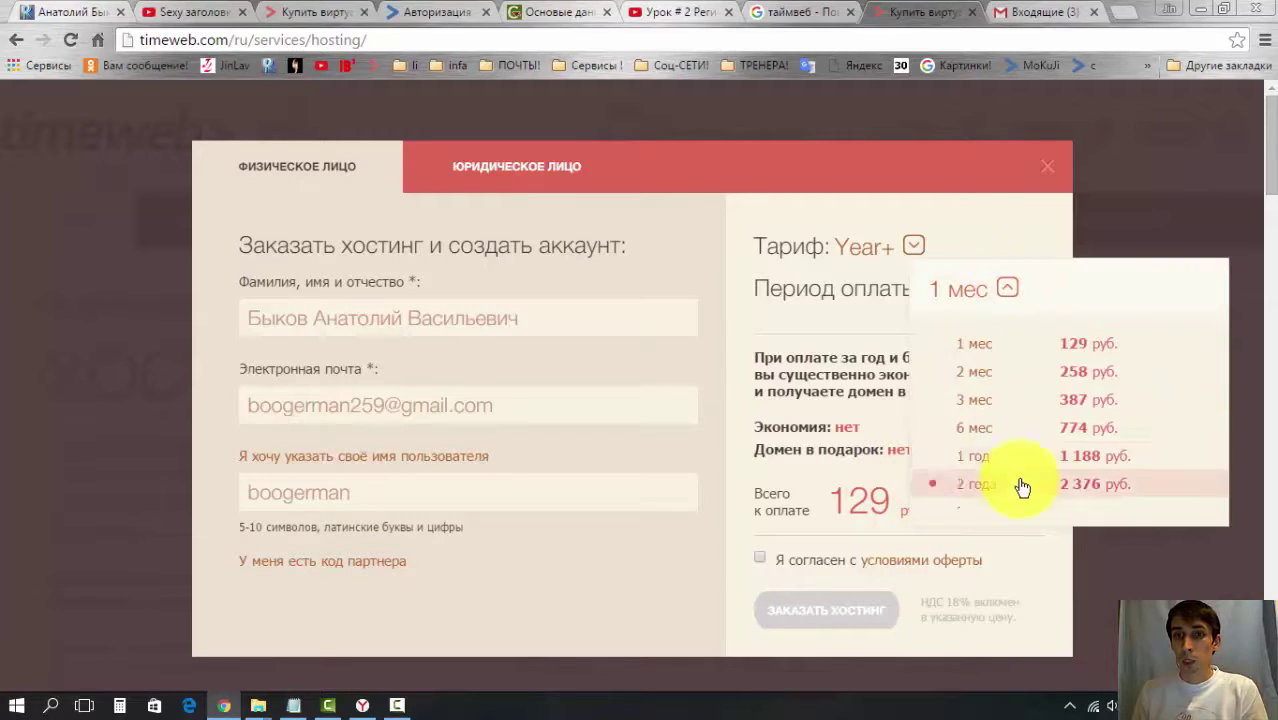
left_click(1007, 293)
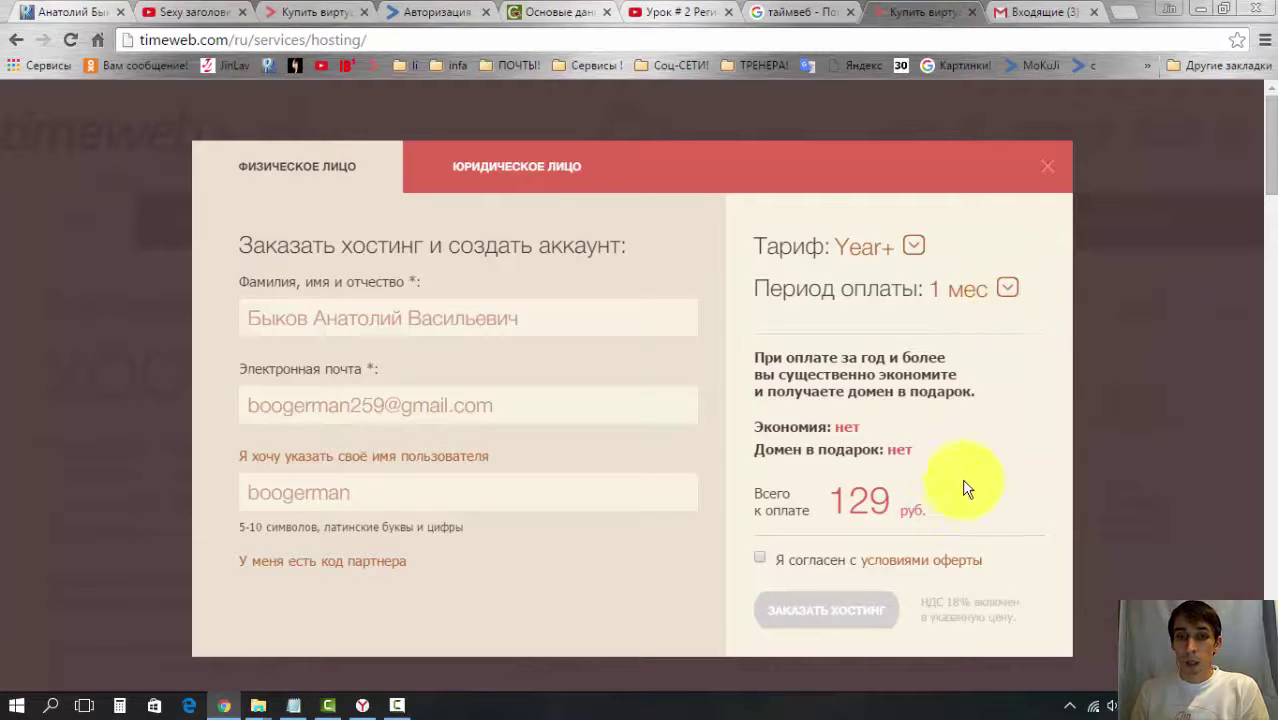
left_click(1004, 288)
left_click(1001, 290)
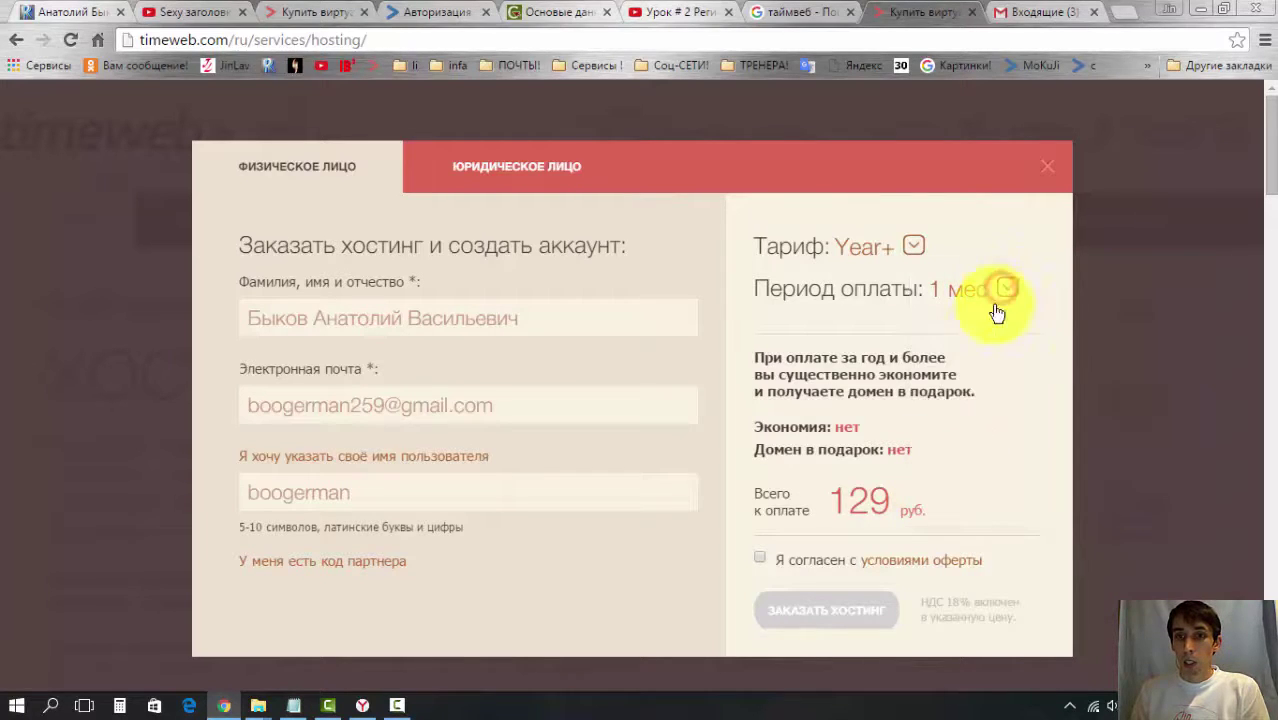
left_click(761, 558)
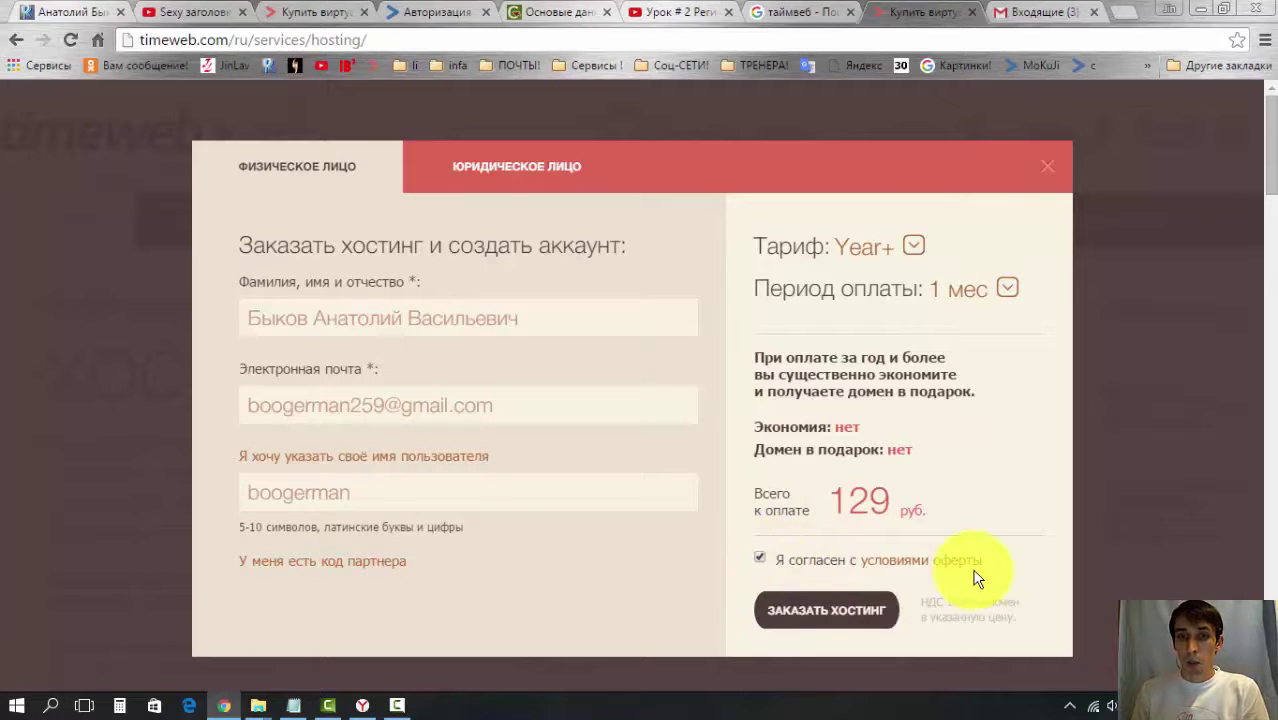
left_click(812, 622)
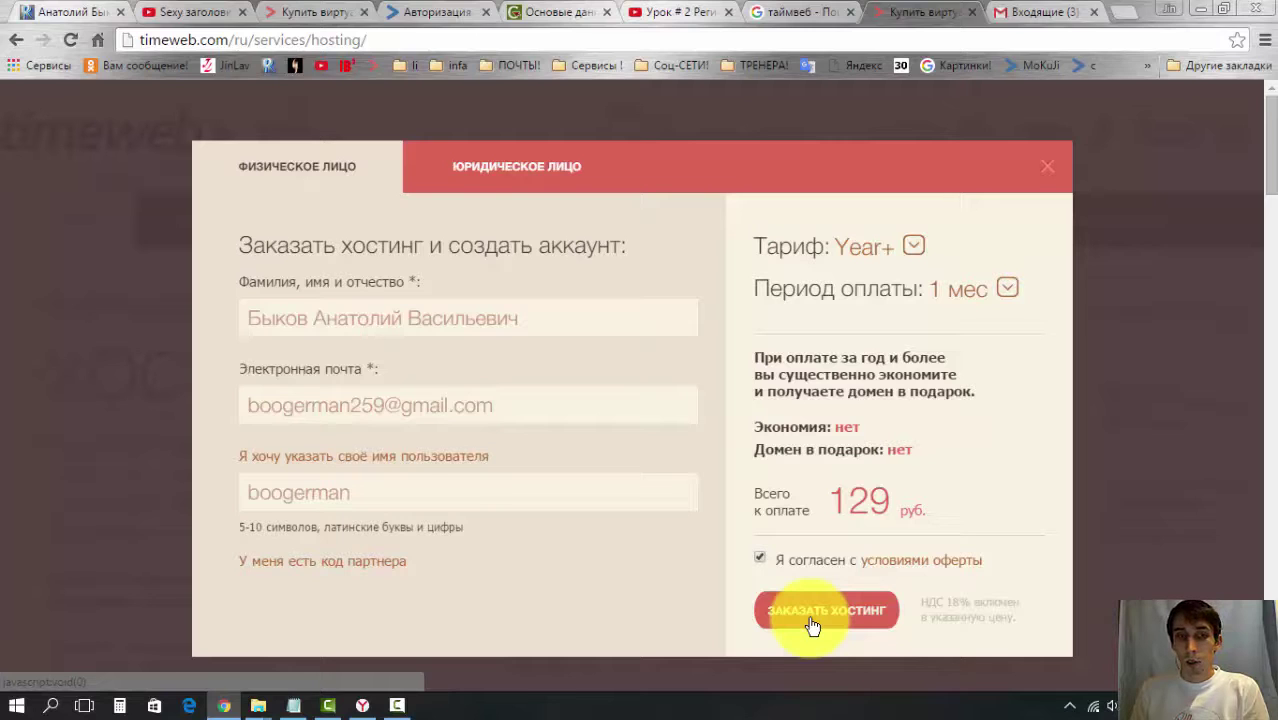
left_click(812, 622)
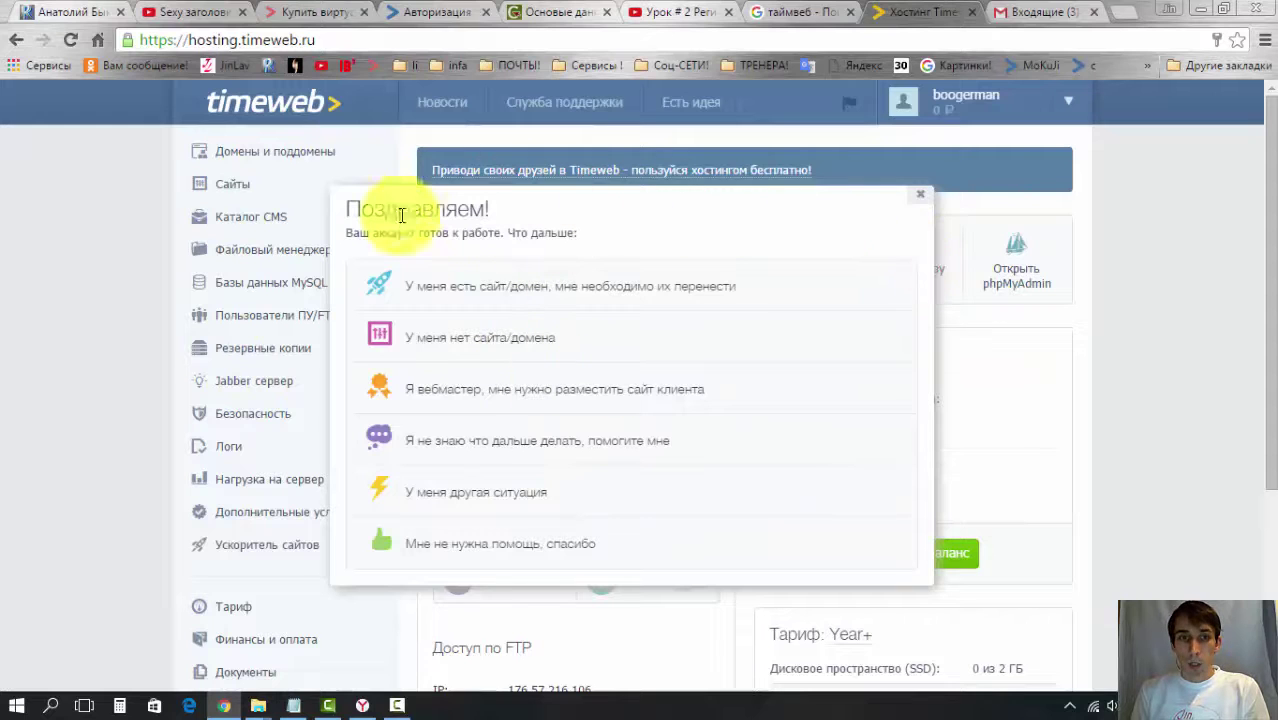
Close the congratulations popup and start a new domain registration from Domains and subdomains
left_click(920, 197)
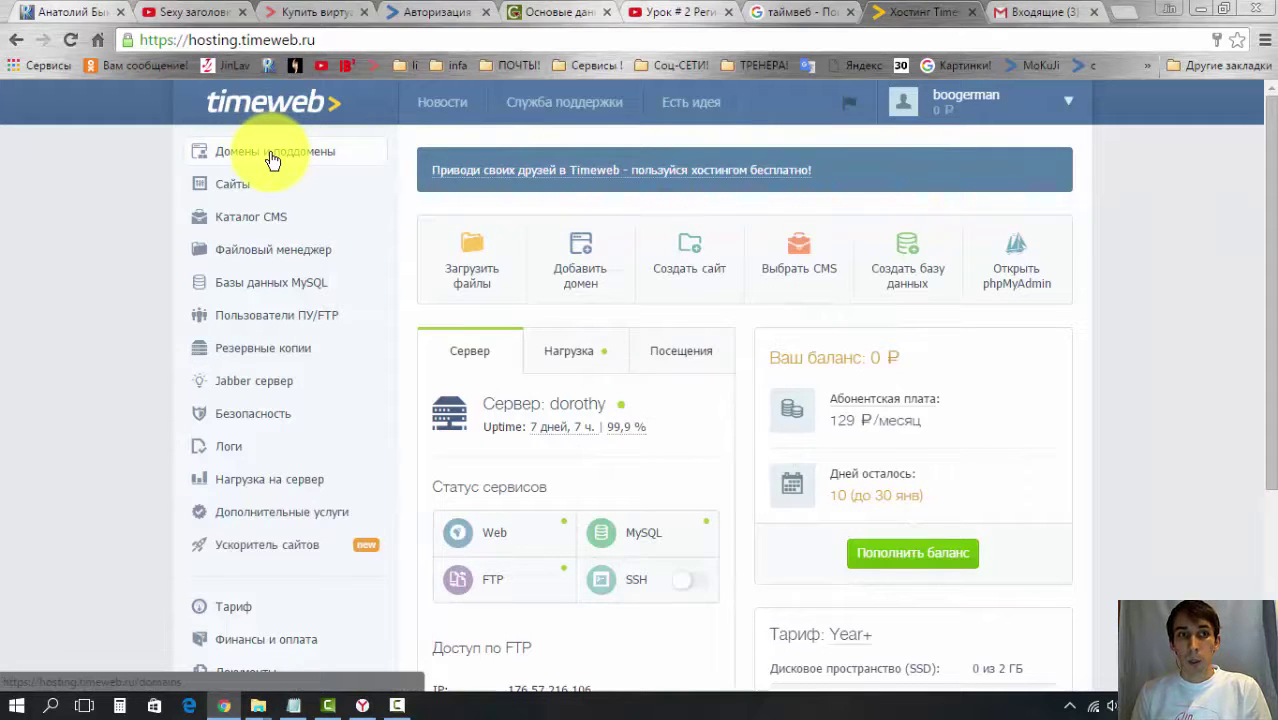
left_click(272, 158)
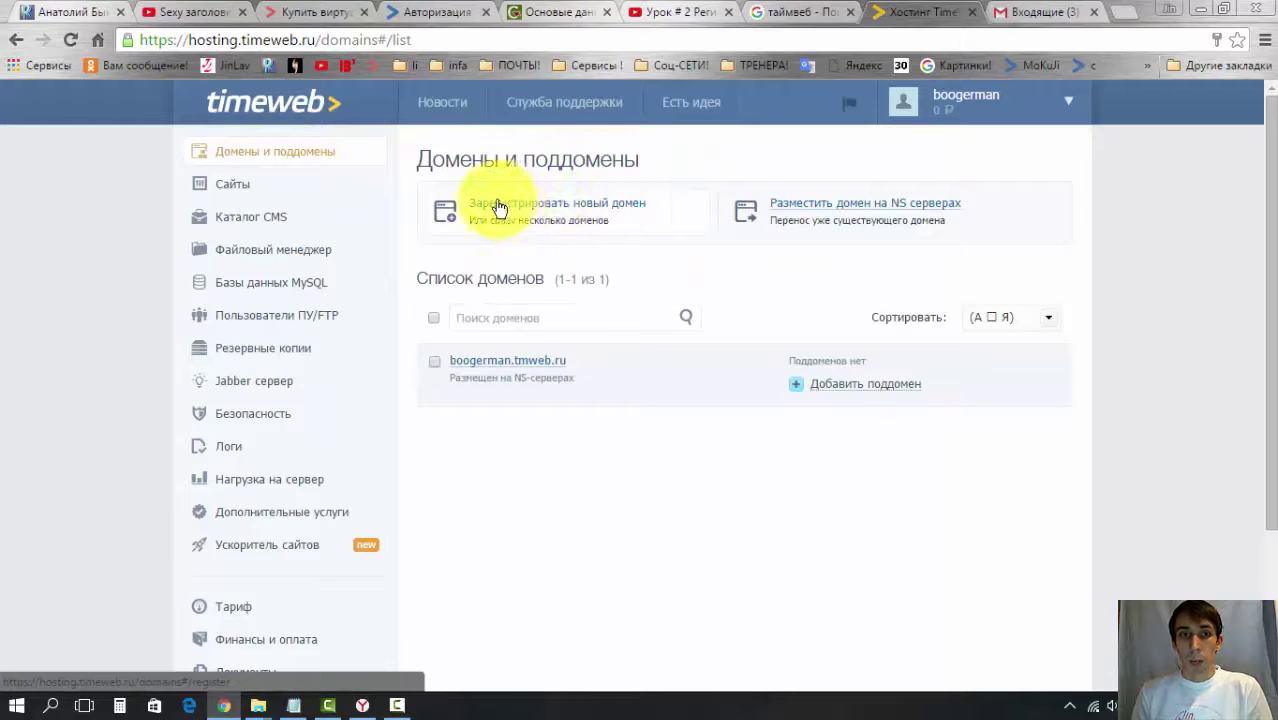
left_click(507, 208)
Copy 'boogerman' from the Notepad checklist and paste it into the domain name field
left_click(505, 215)
left_click(298, 705)
left_click_drag(95, 240, 27, 242)
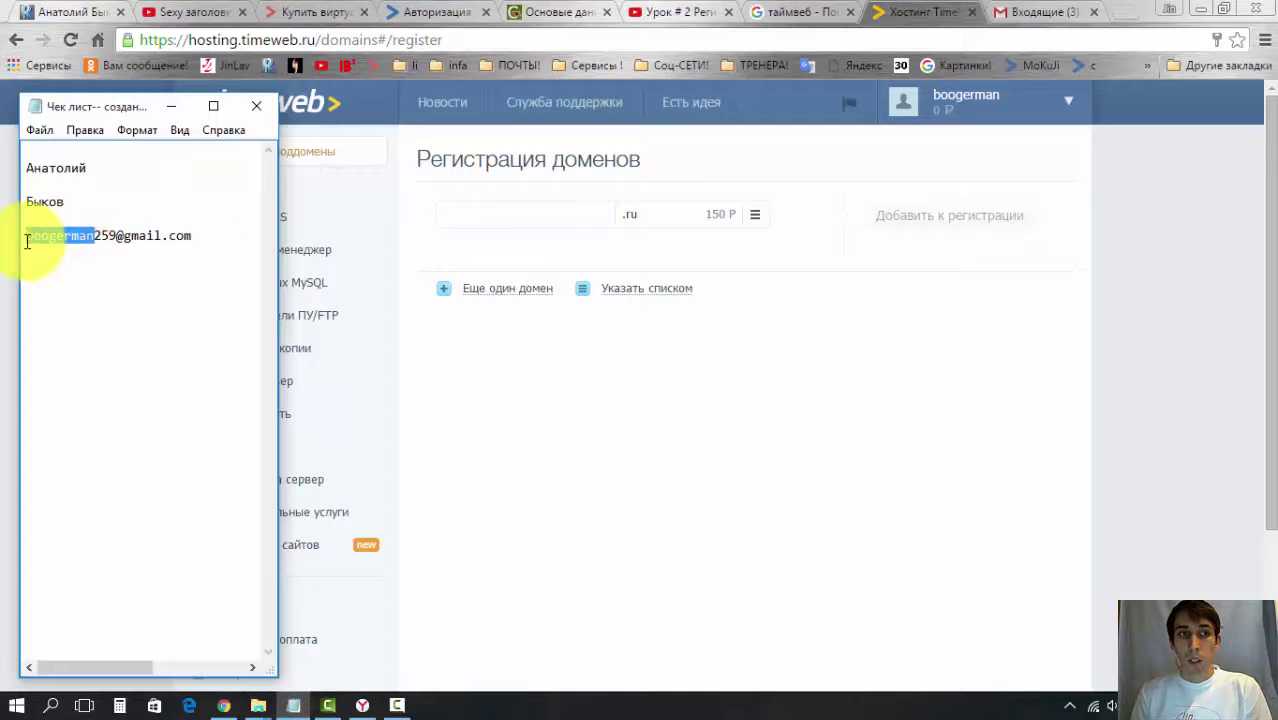
right_click(35, 240)
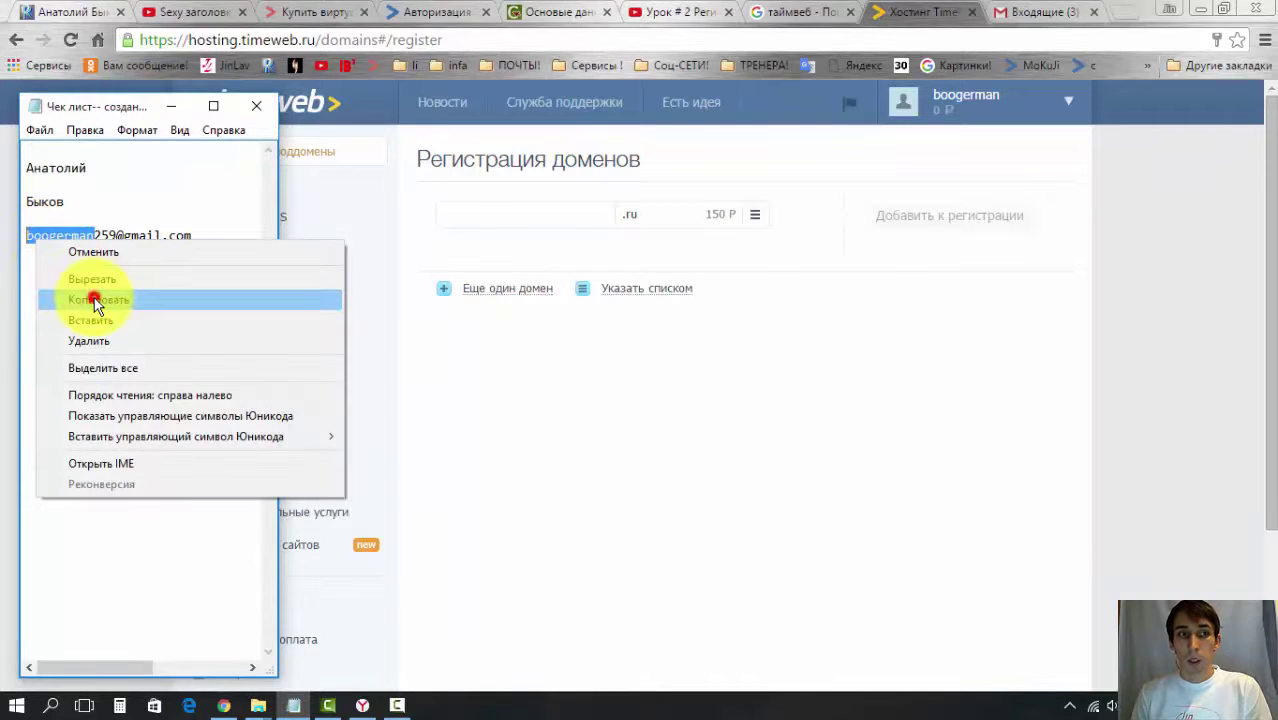
left_click(97, 296)
left_click(474, 214)
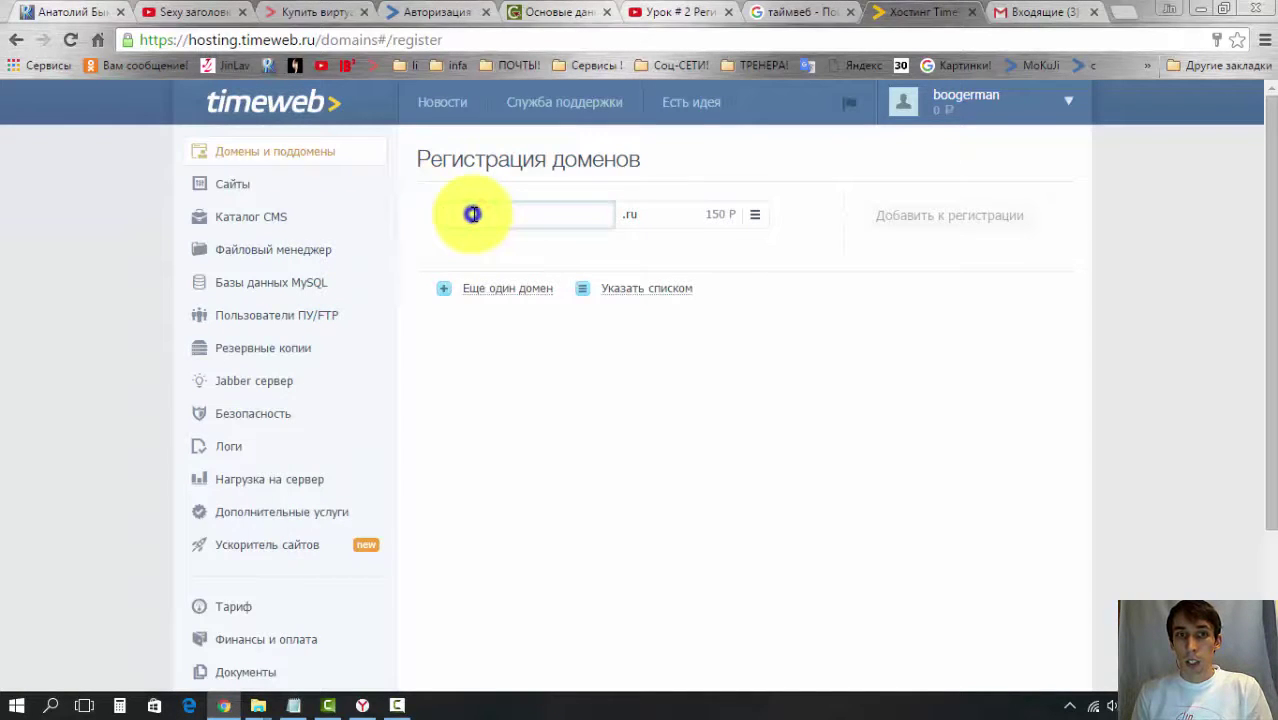
right_click(471, 213)
left_click(524, 327)
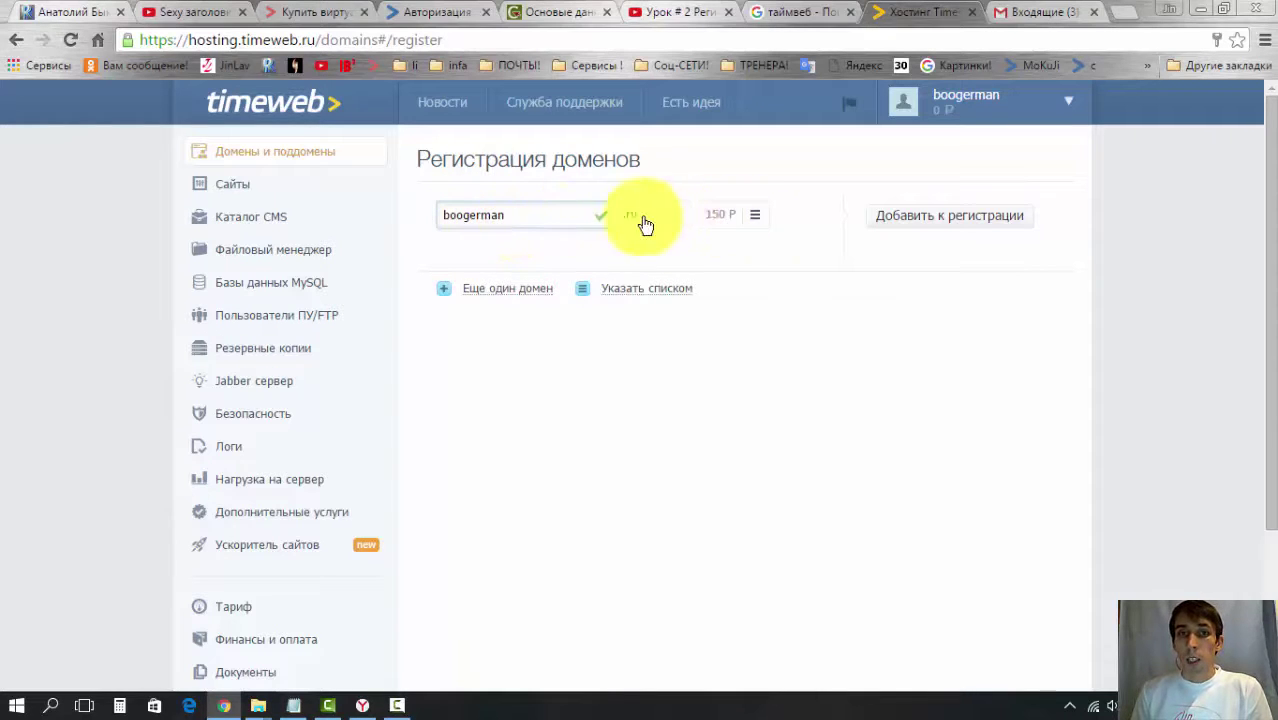
Check the .com zone, switch back to .ru, and add boogerman.ru at 150 р to registration
left_click(756, 219)
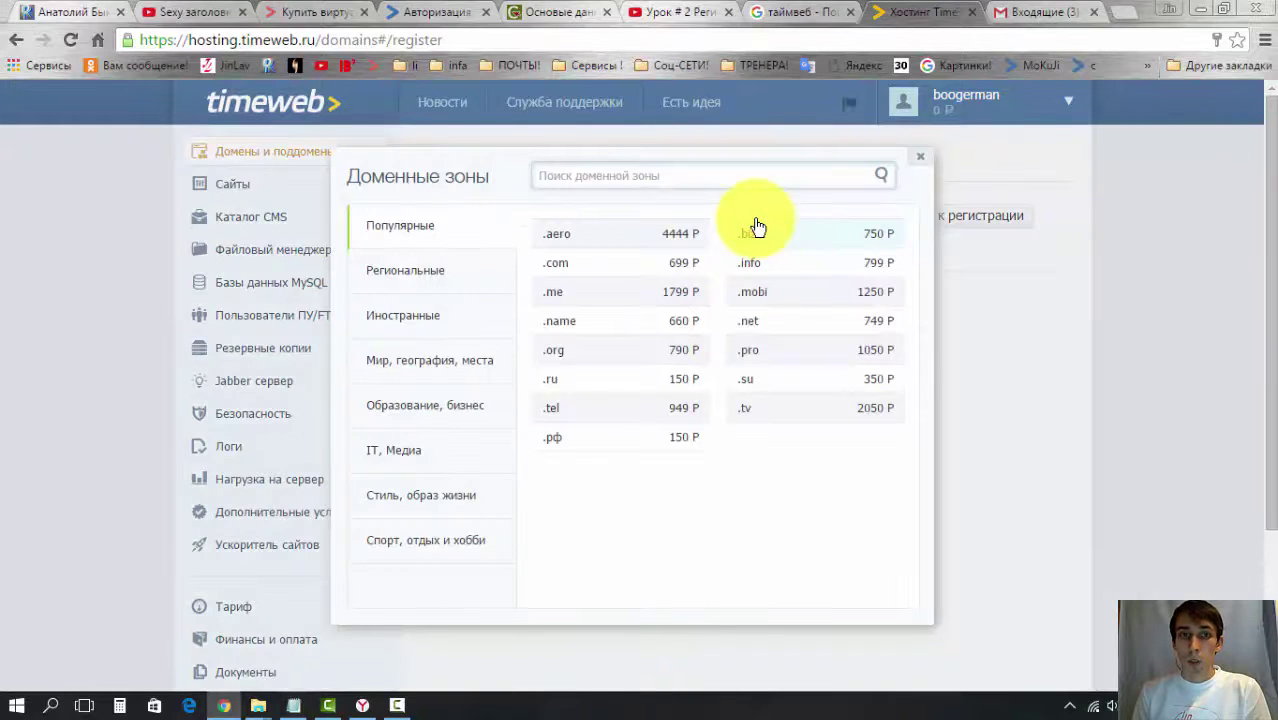
left_click(574, 272)
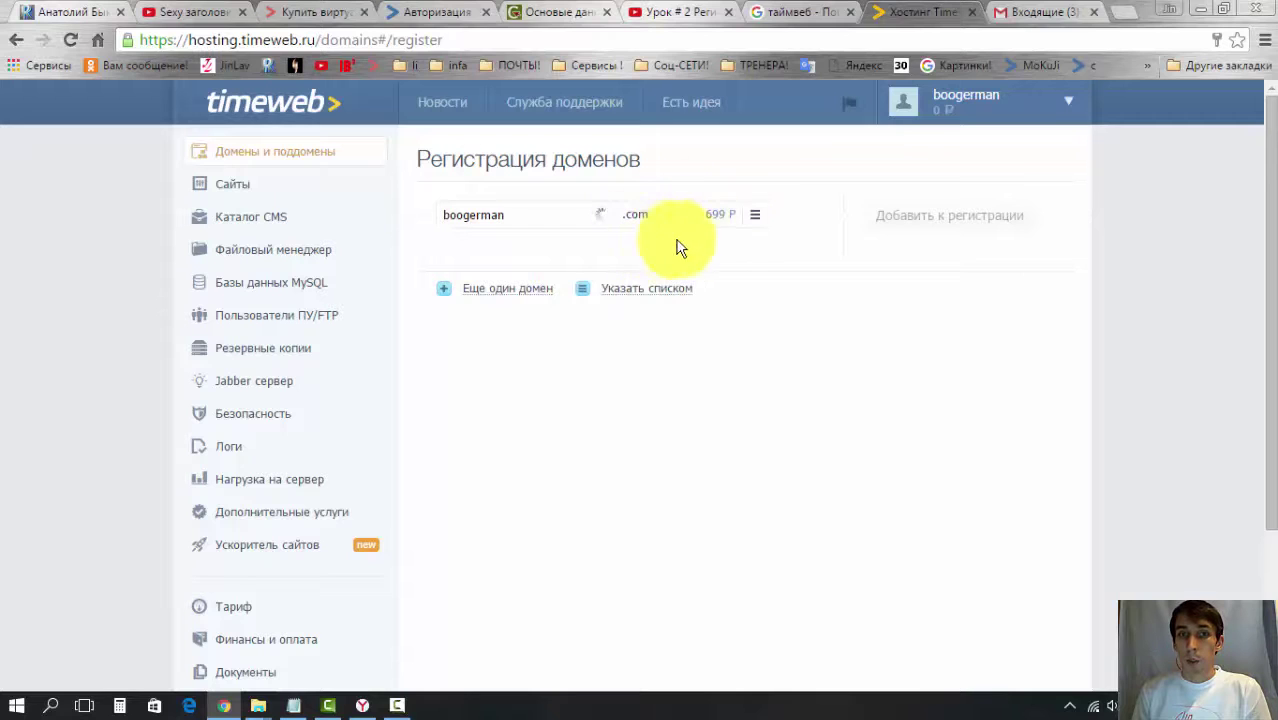
left_click(752, 227)
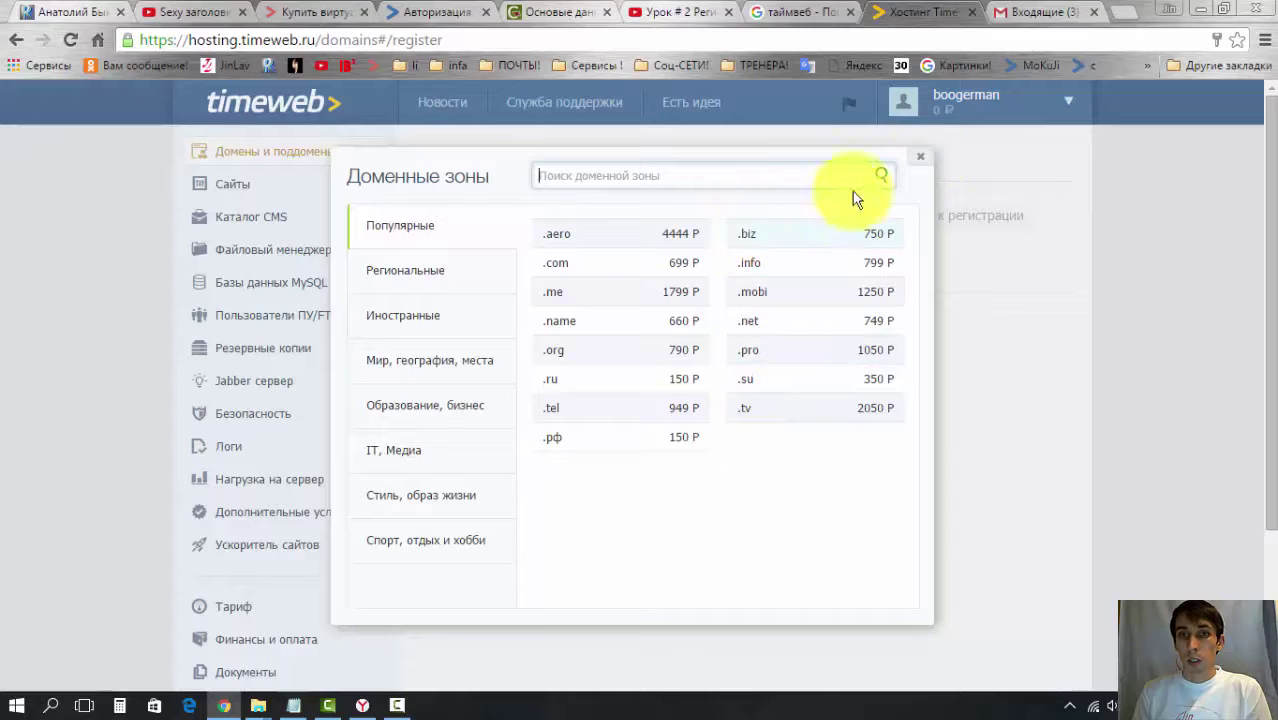
left_click(566, 379)
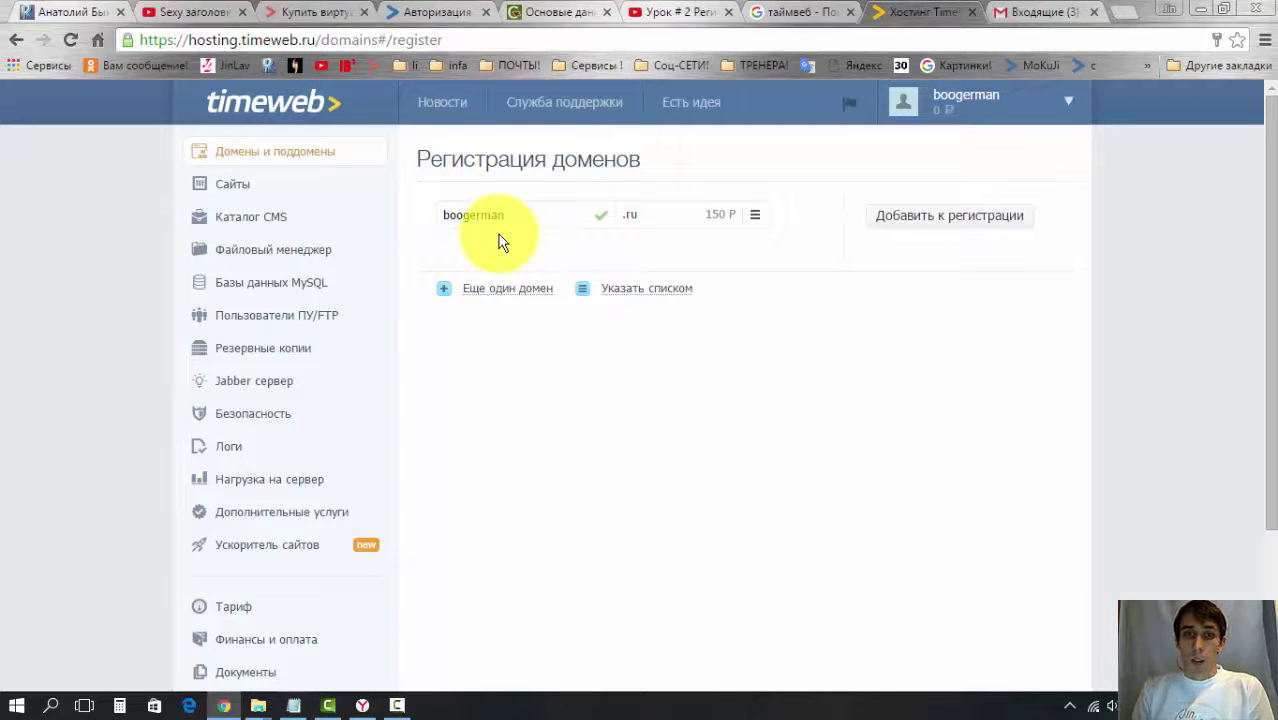
left_click(919, 222)
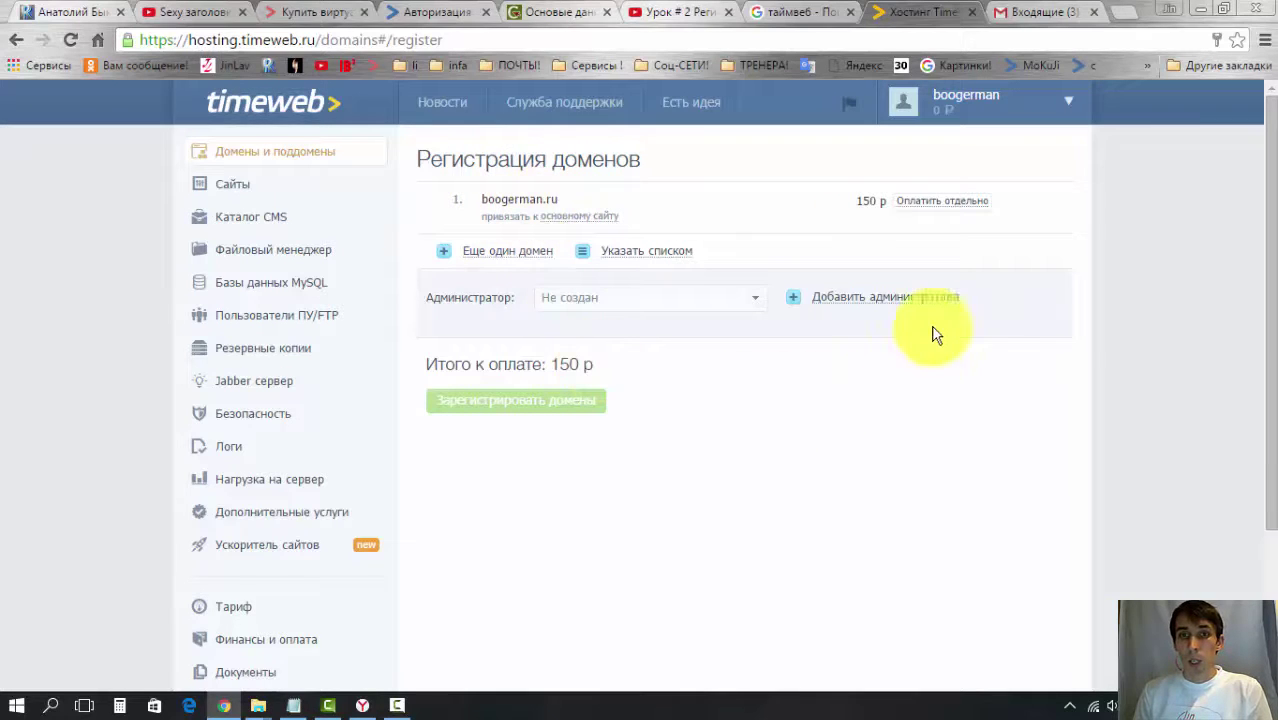
Add an individual domain administrator and enter the surname and first name
left_click(839, 305)
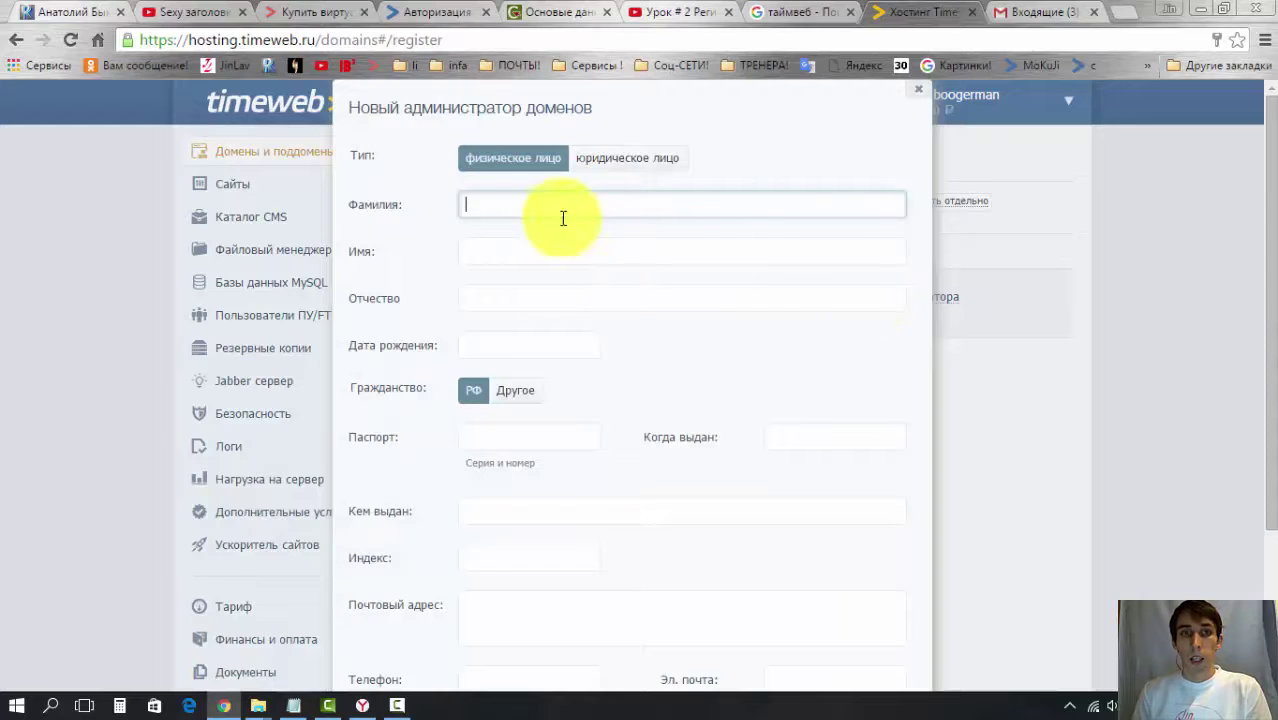
left_click(520, 204)
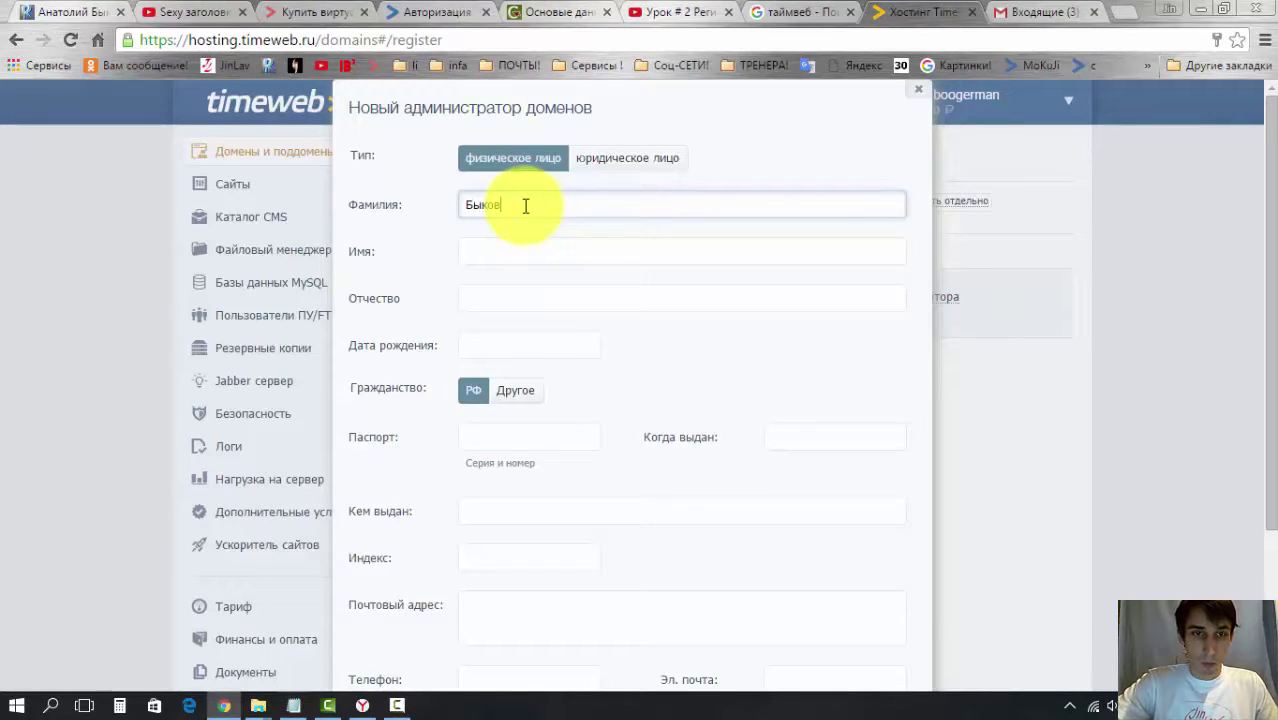
left_click(494, 249)
type("Ан")
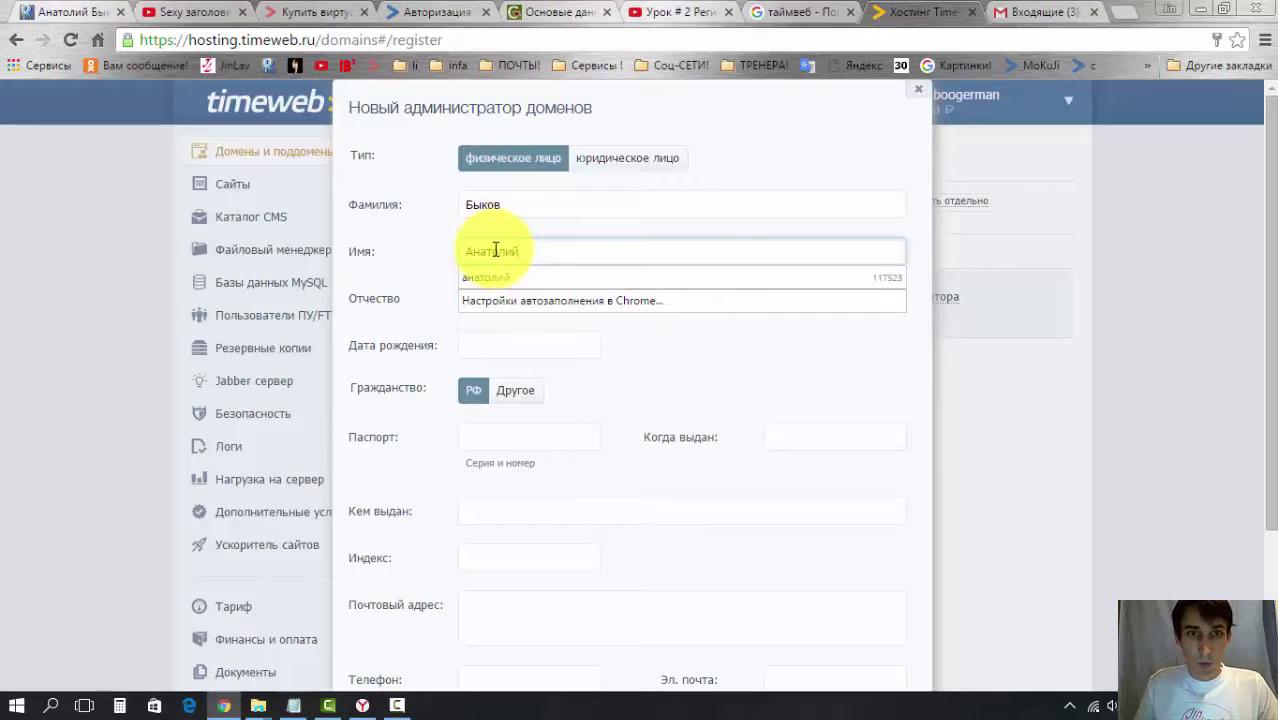
left_click(441, 316)
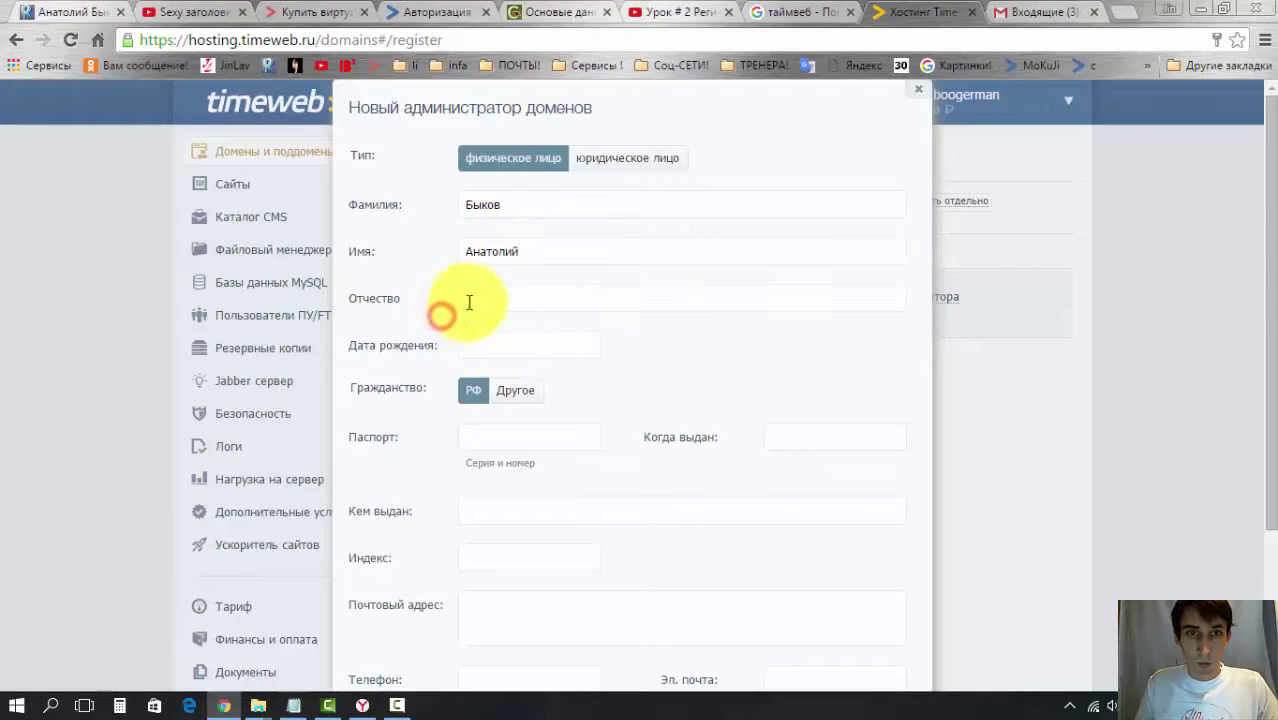
Enter the administrator's patronymic and begin the date of birth
left_click(478, 299)
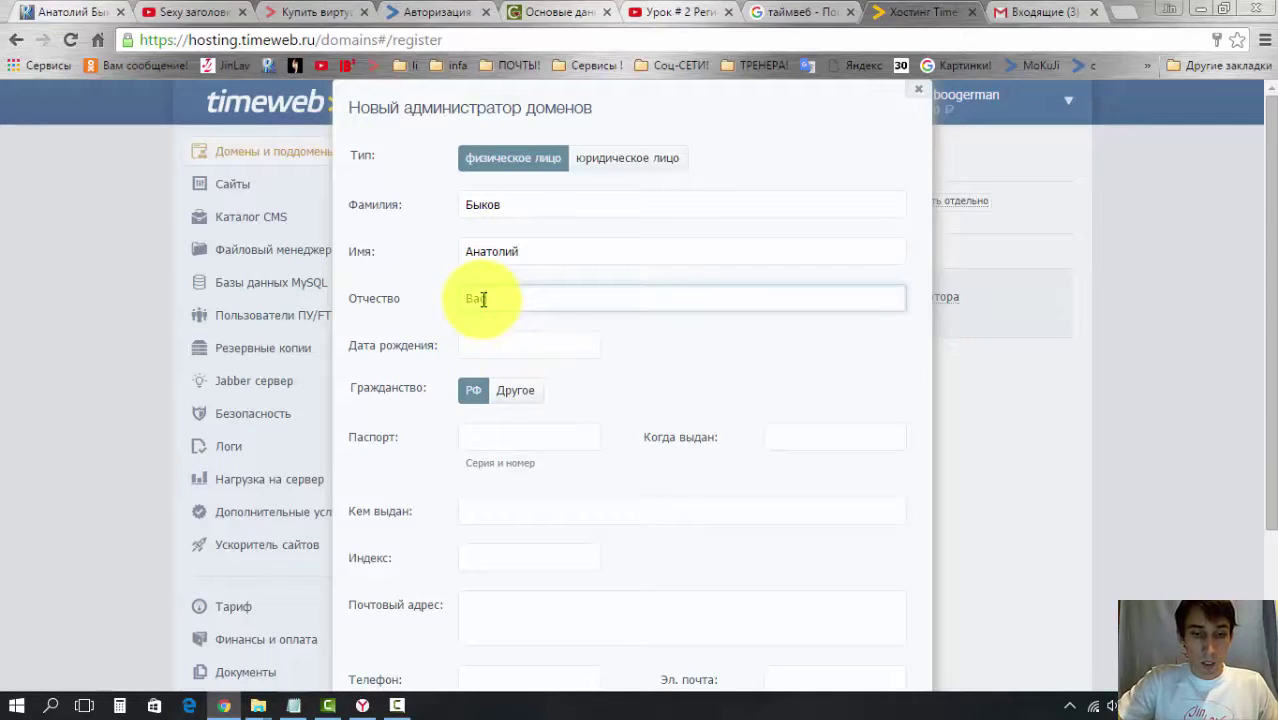
type("Васильевич")
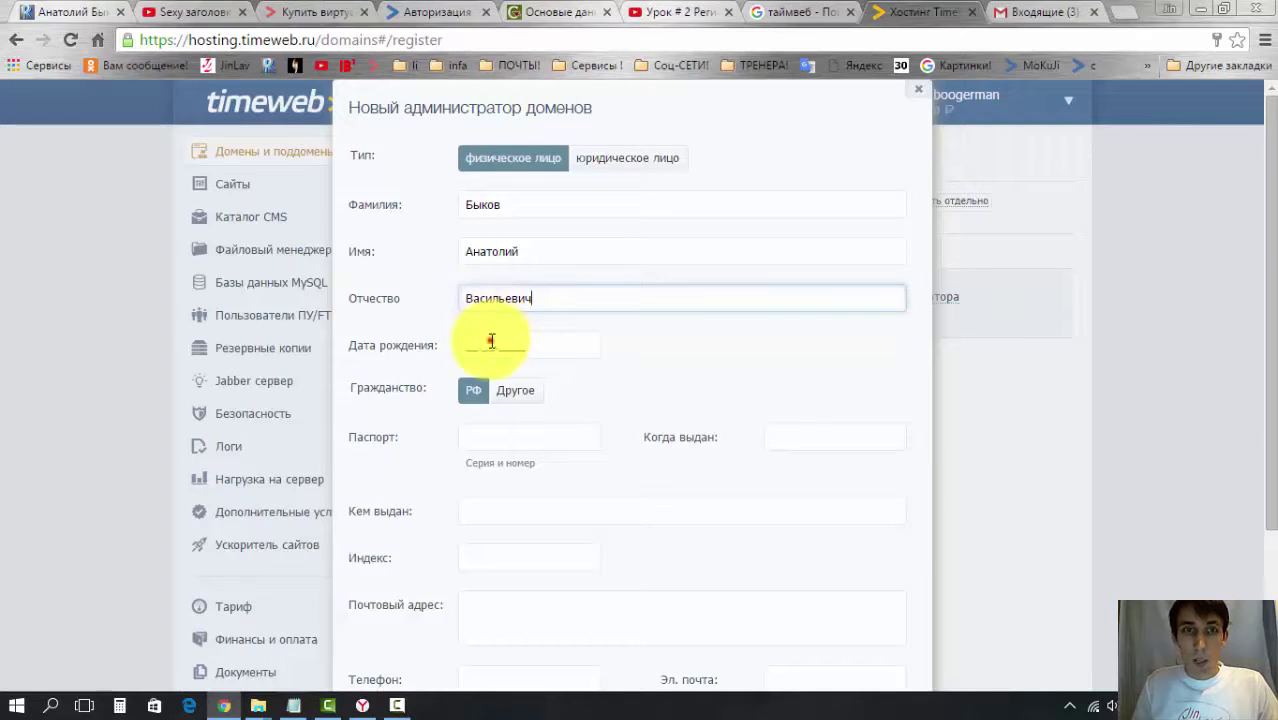
left_click(491, 342)
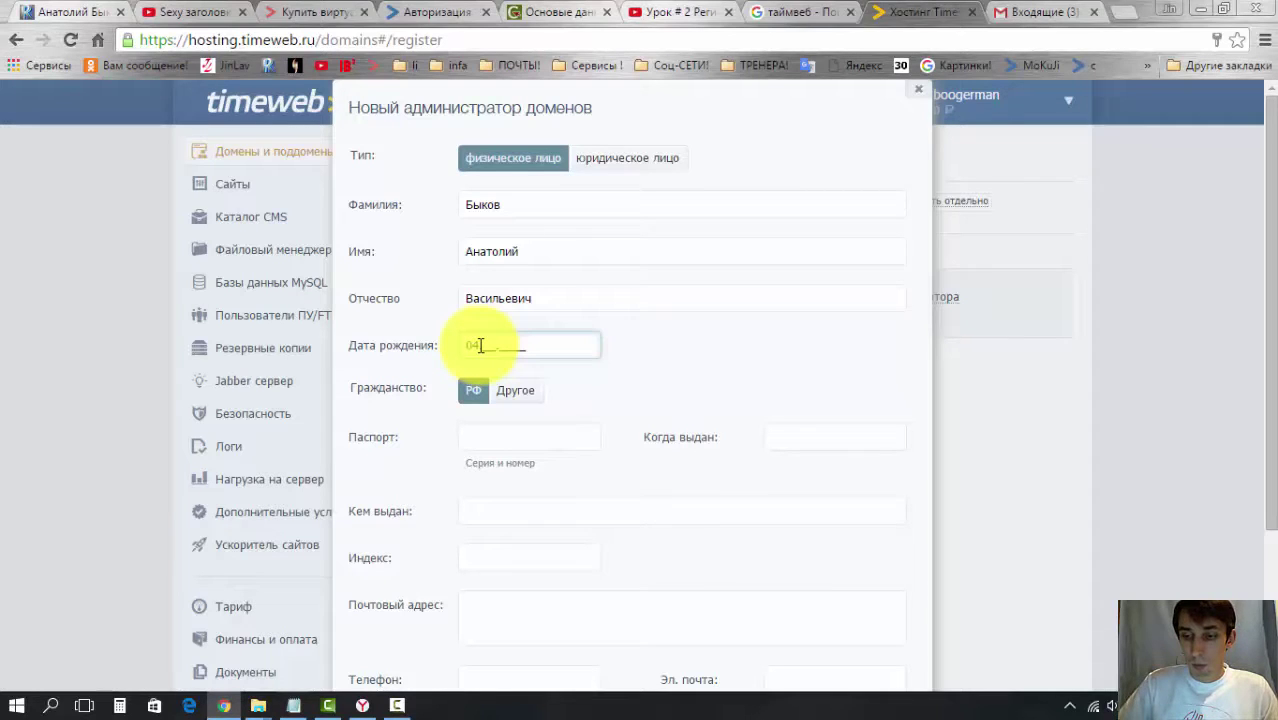
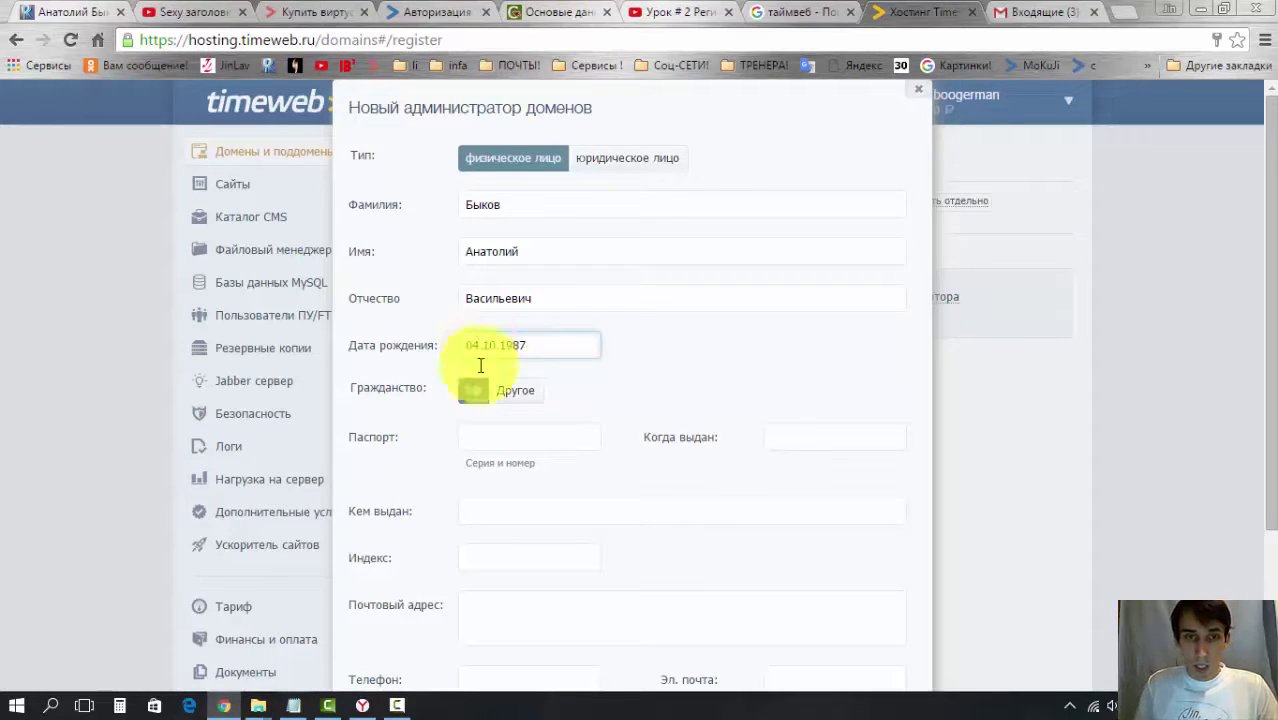
Complete the birth date and enter the passport number and issue date 17.10.2007
left_click(488, 437)
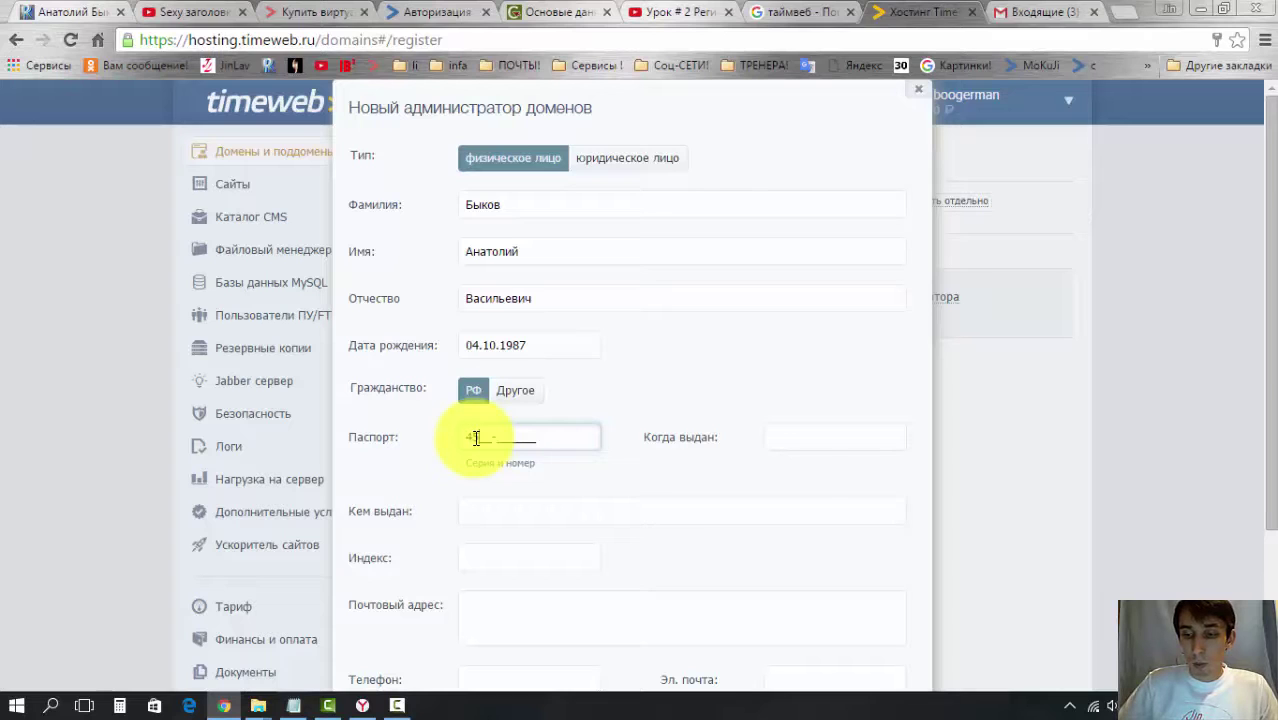
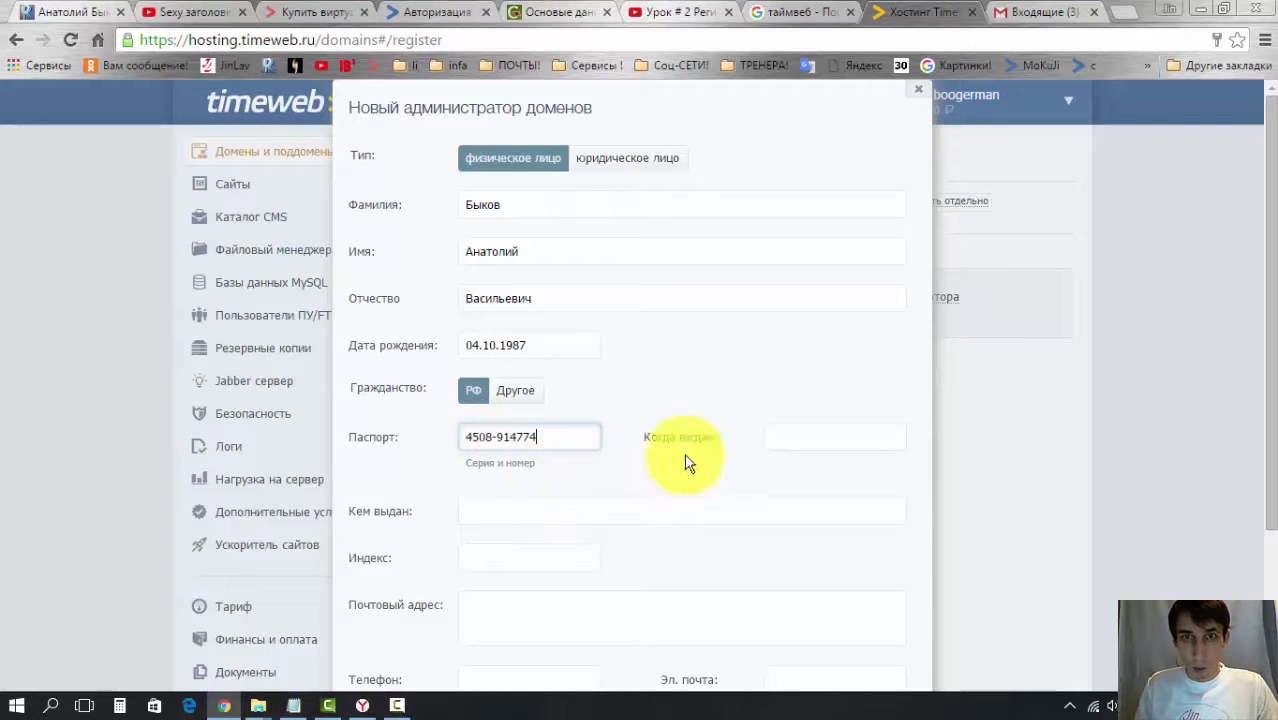
left_click(790, 440)
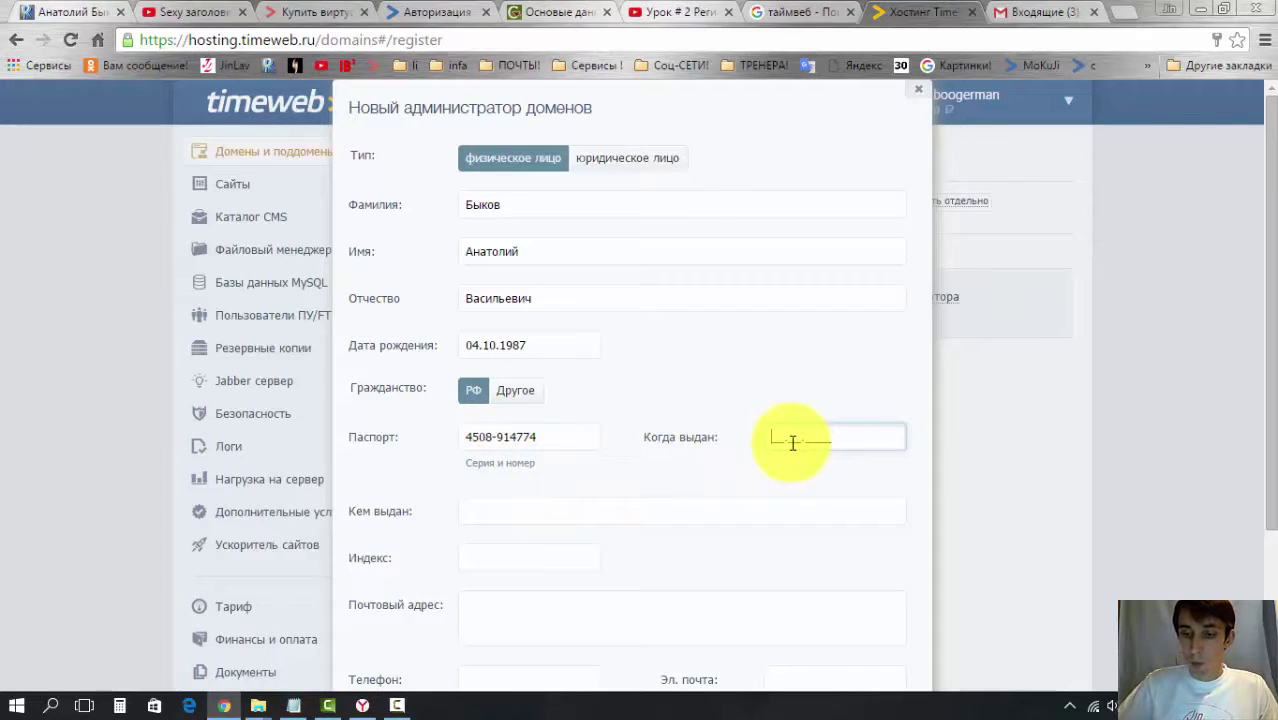
type("17.10.2007")
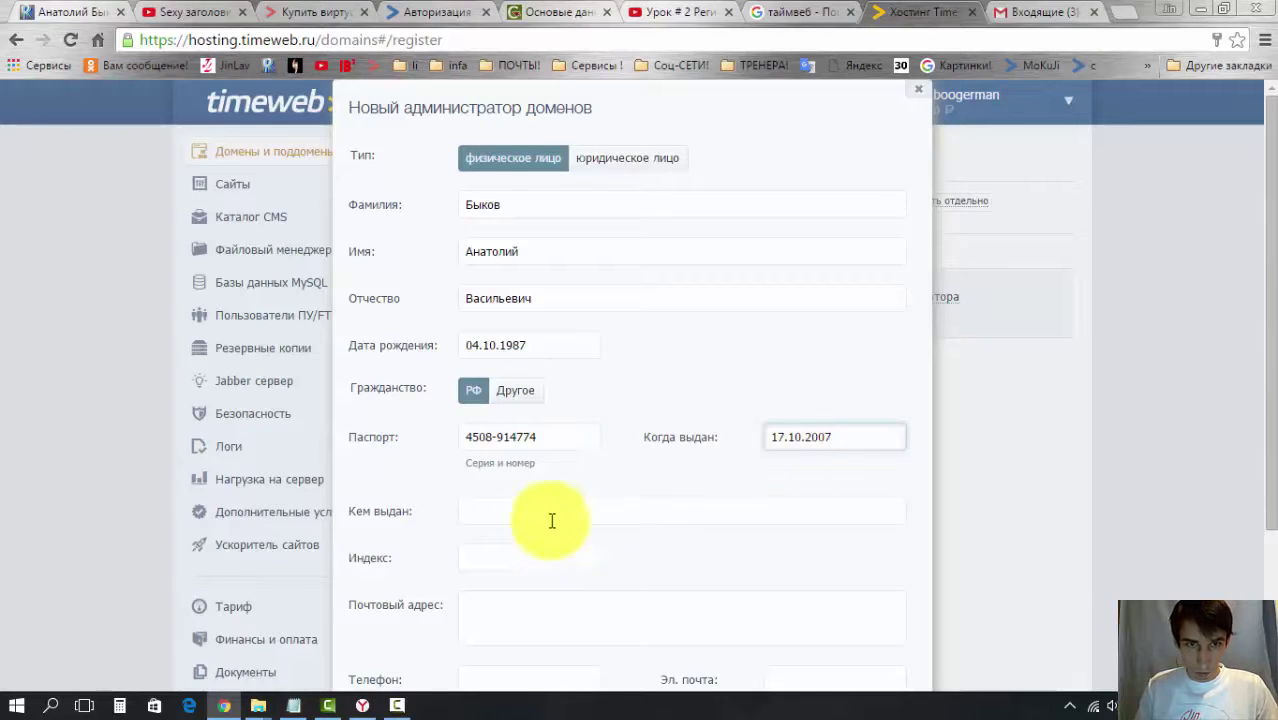
Fill in the passport issuing authority, the postal code and the mailing address
left_click(488, 514)
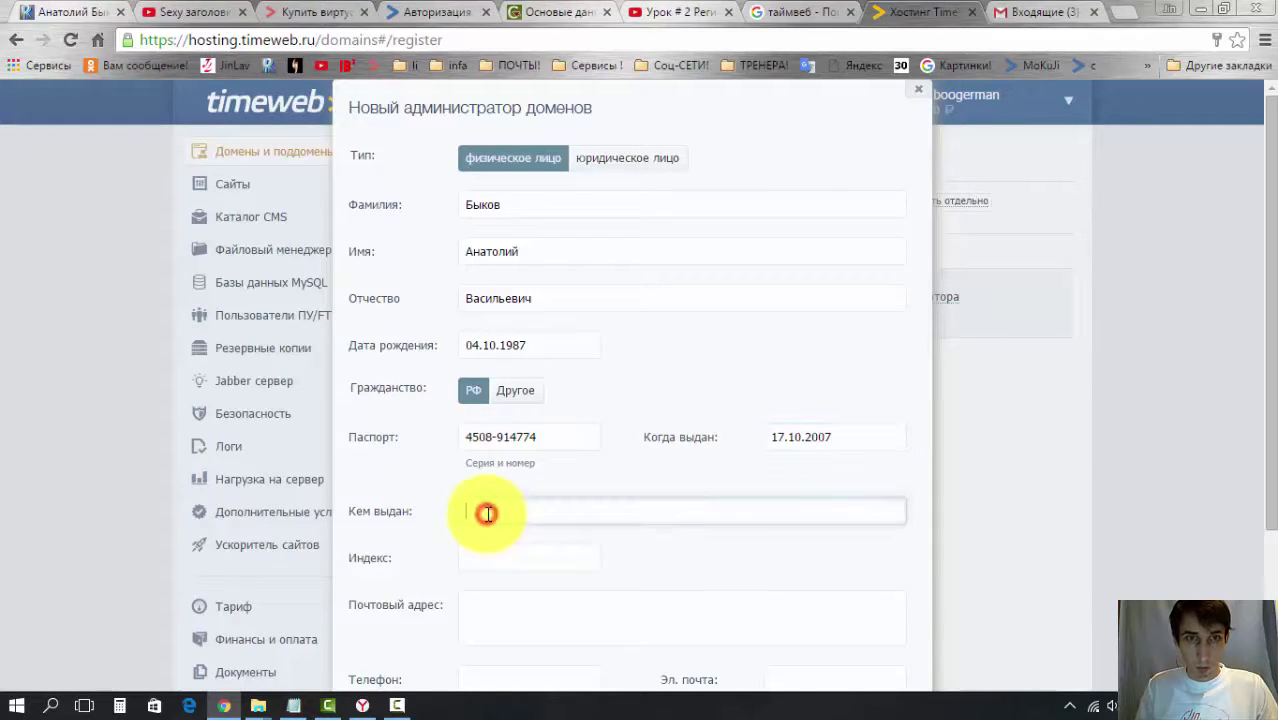
type("УФМ")
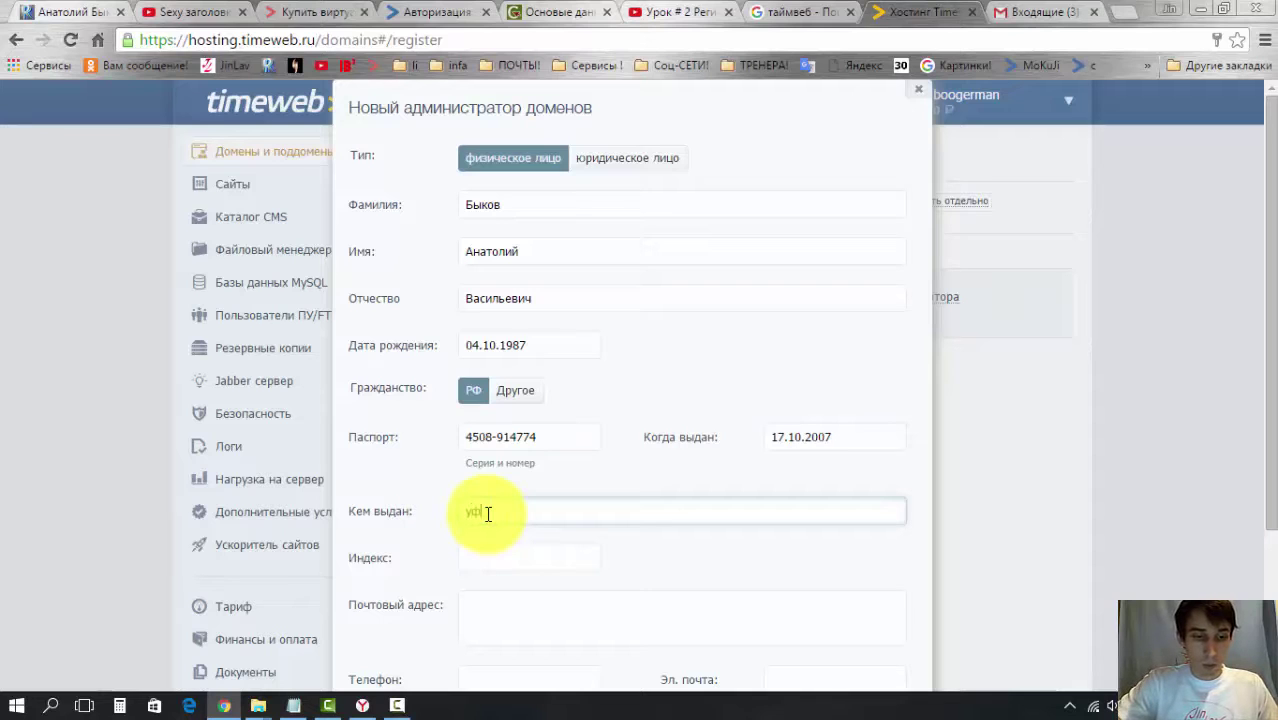
type("с россии города")
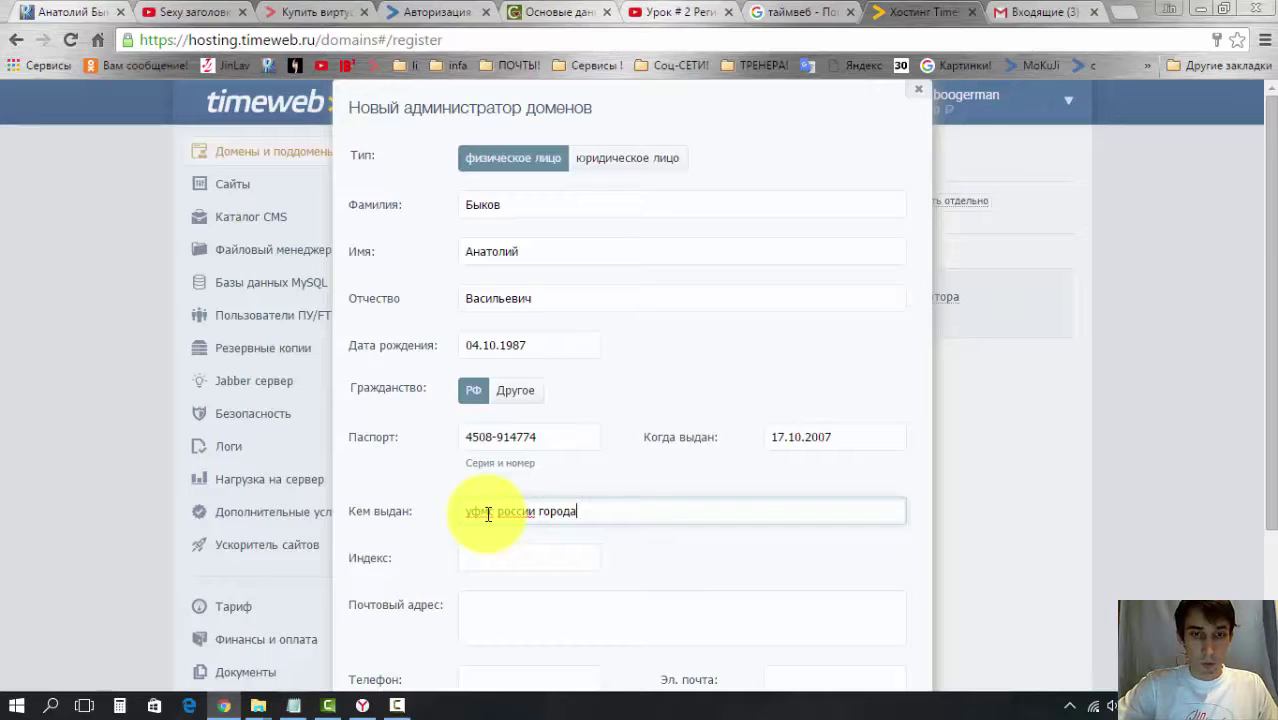
type("москва в зао")
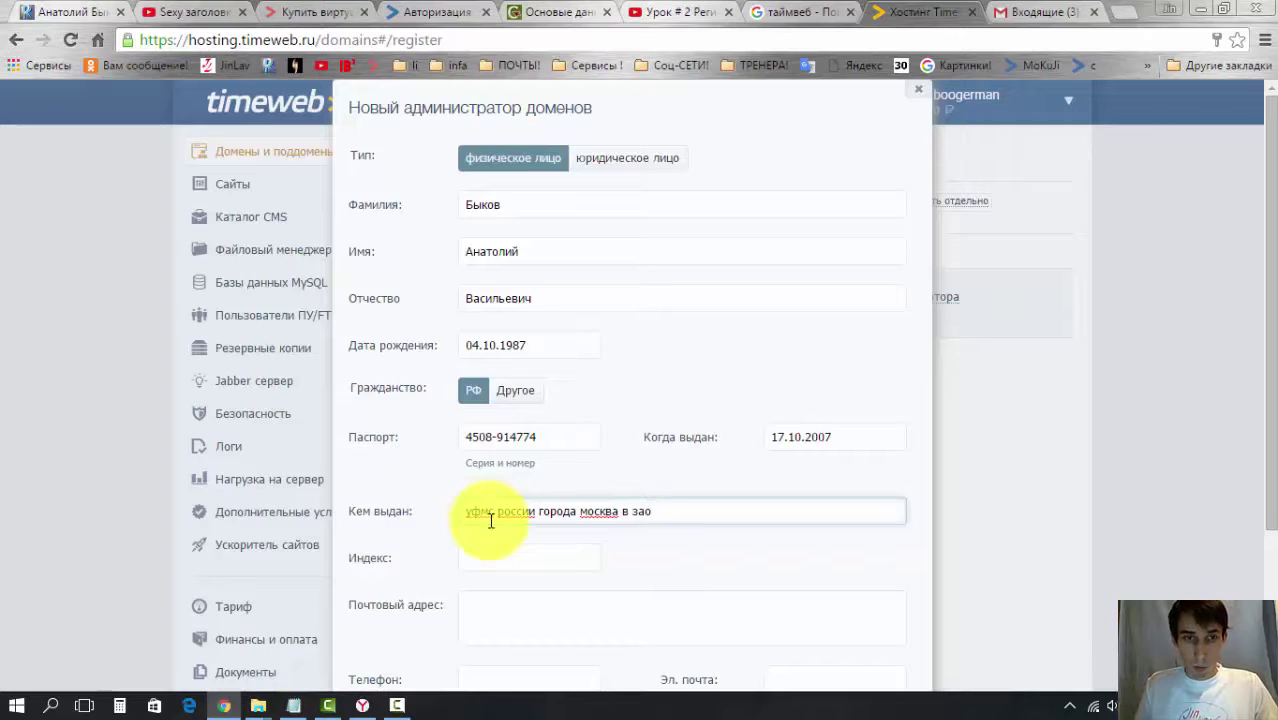
left_click(477, 558)
type("117515")
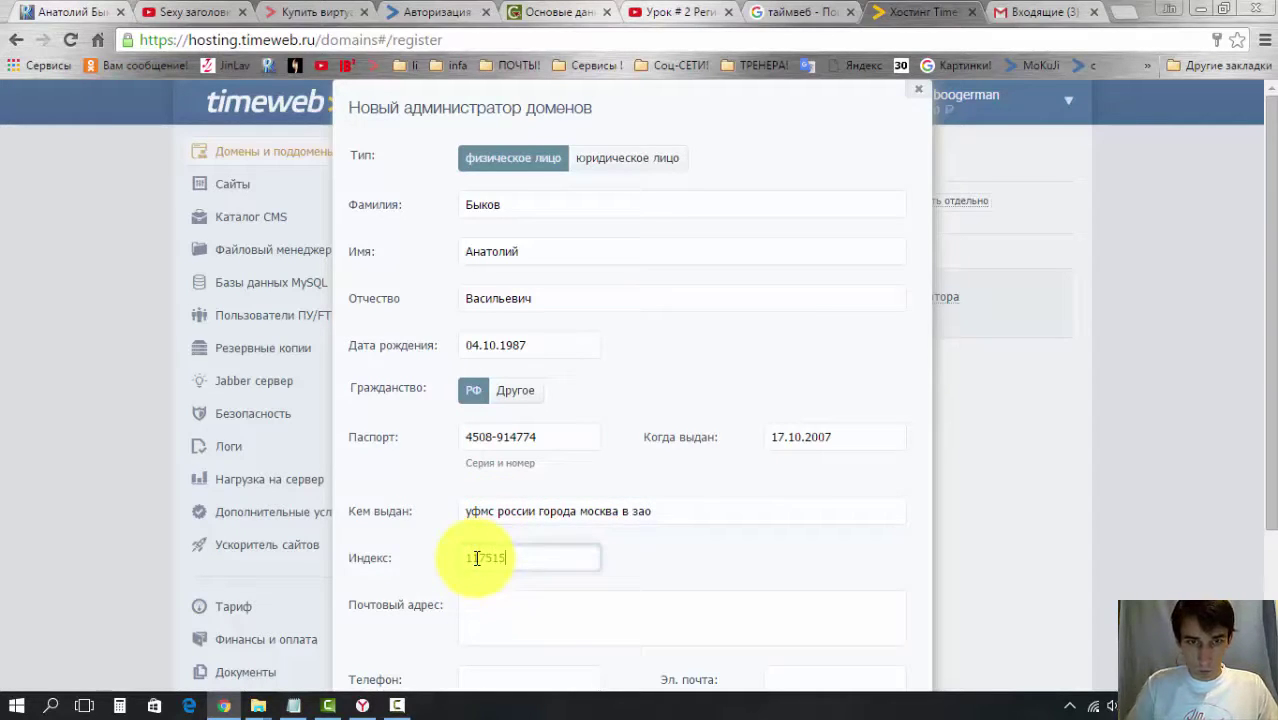
left_click(486, 597)
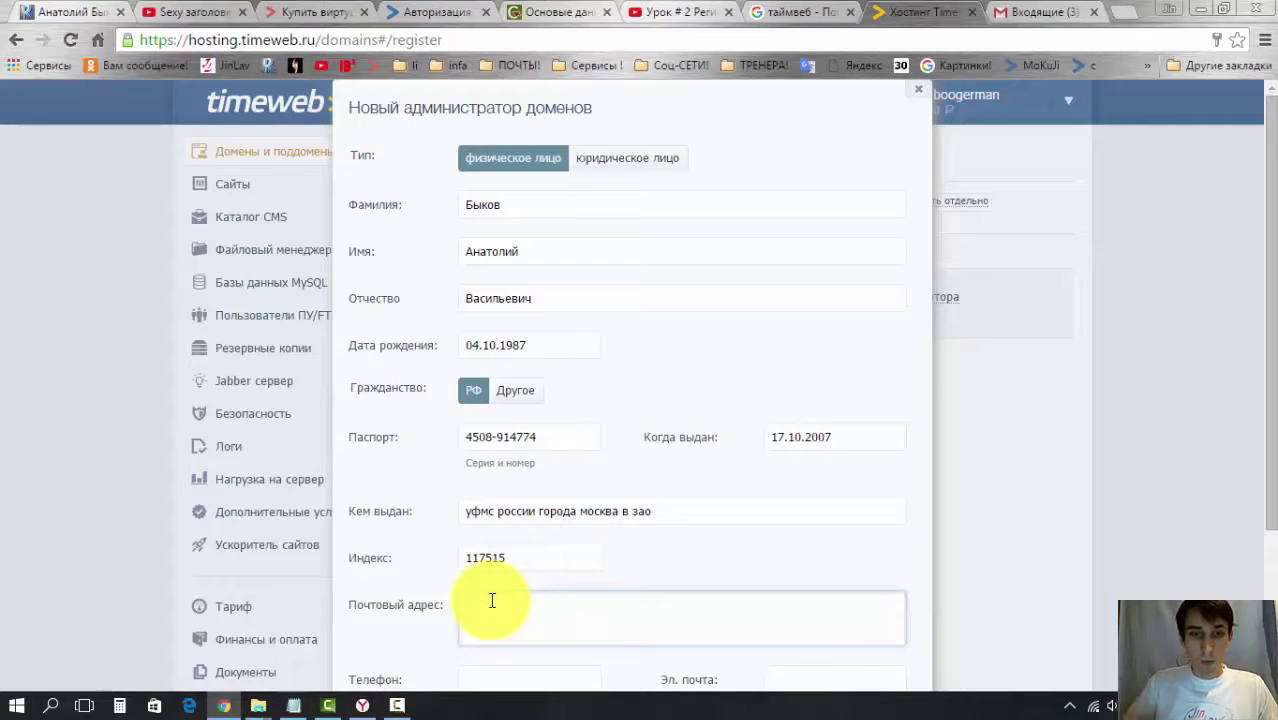
scroll(492, 600, "down", 1)
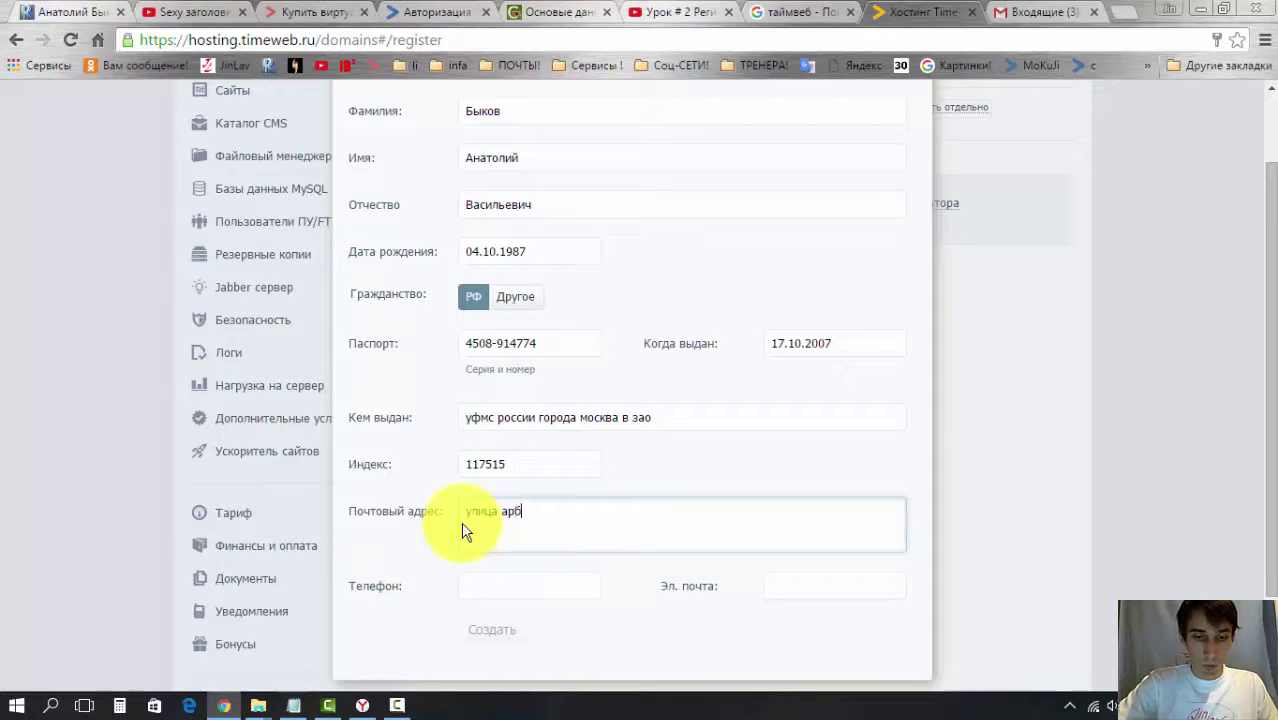
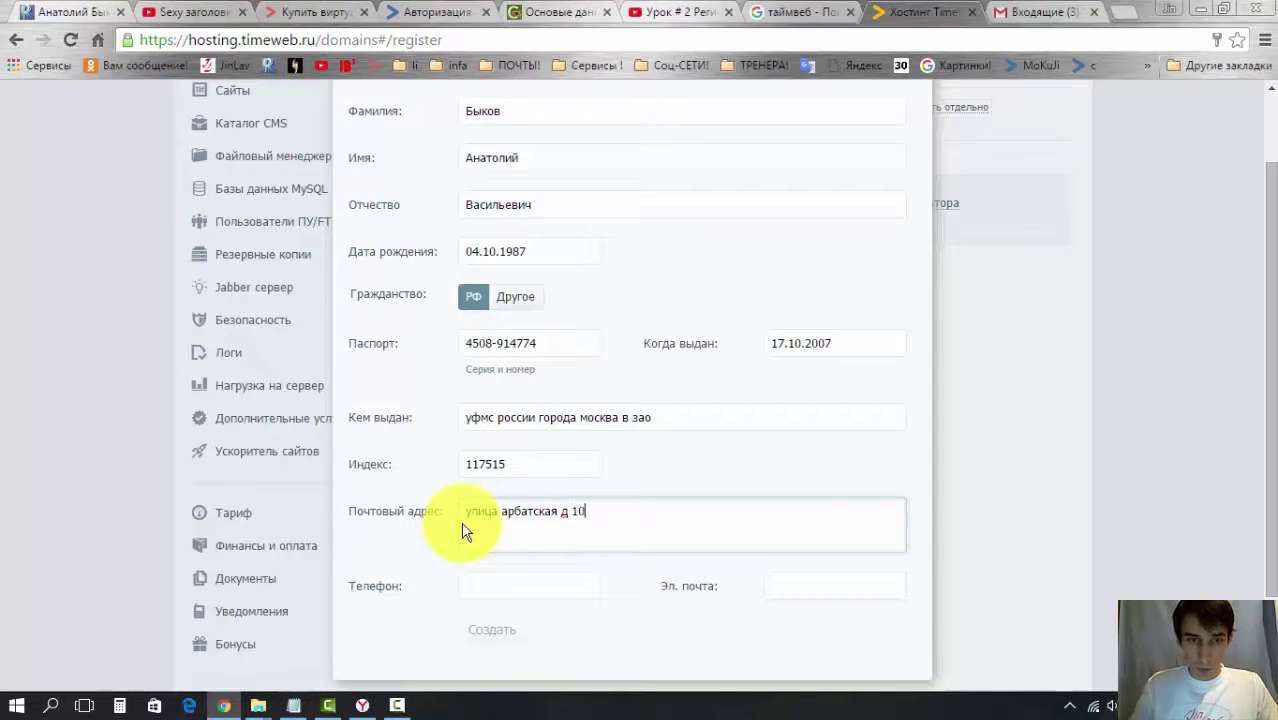
Enter the administrator's phone number with the 7 country code, fixing a stray digit
left_click(547, 586)
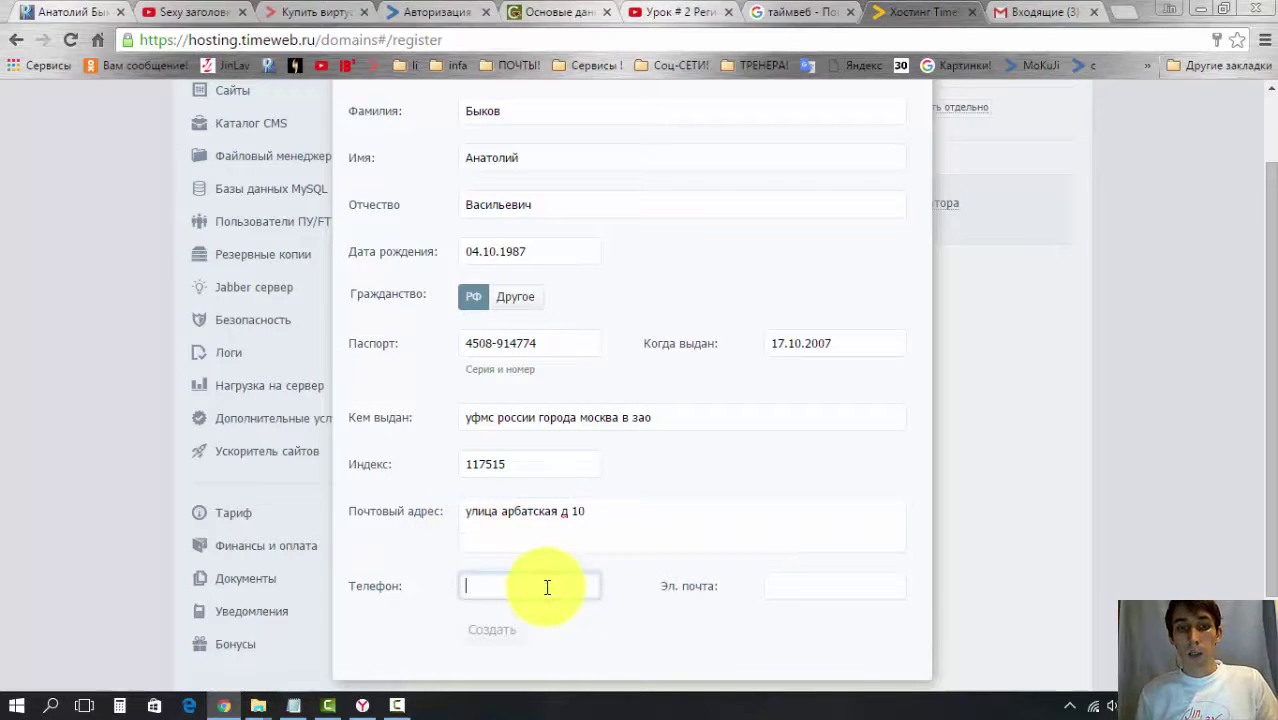
left_click(756, 584)
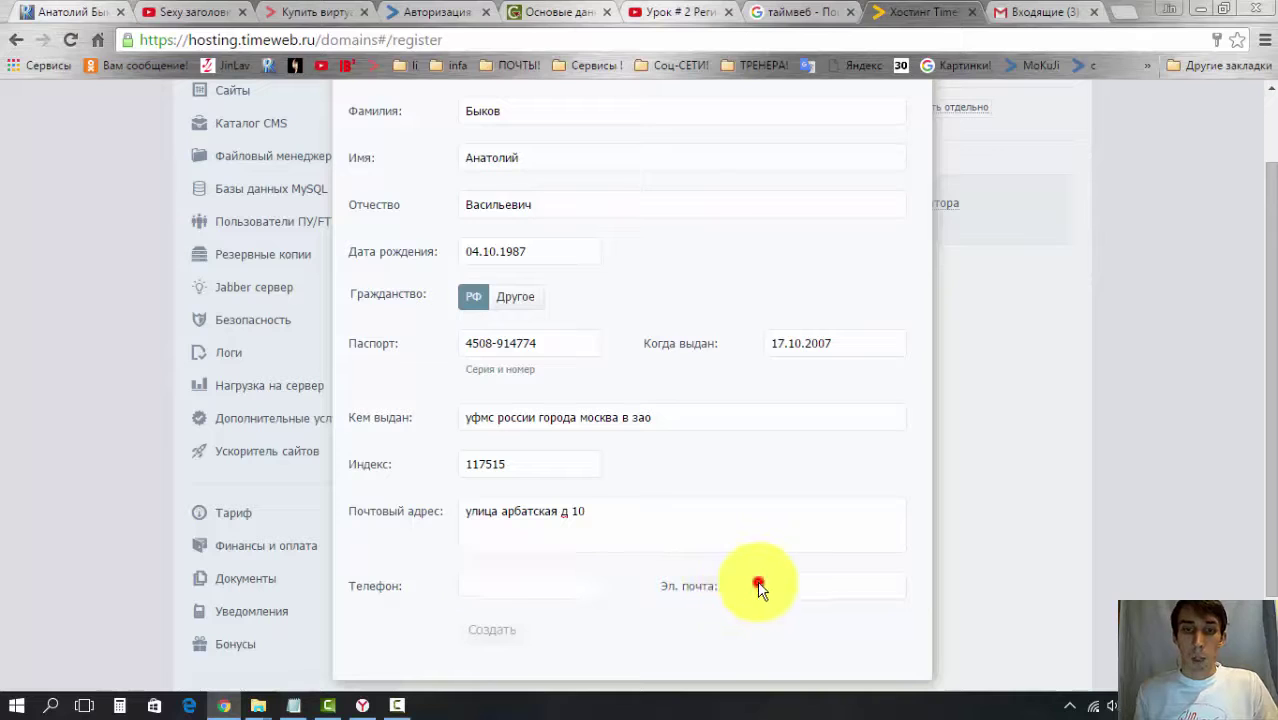
left_click(492, 585)
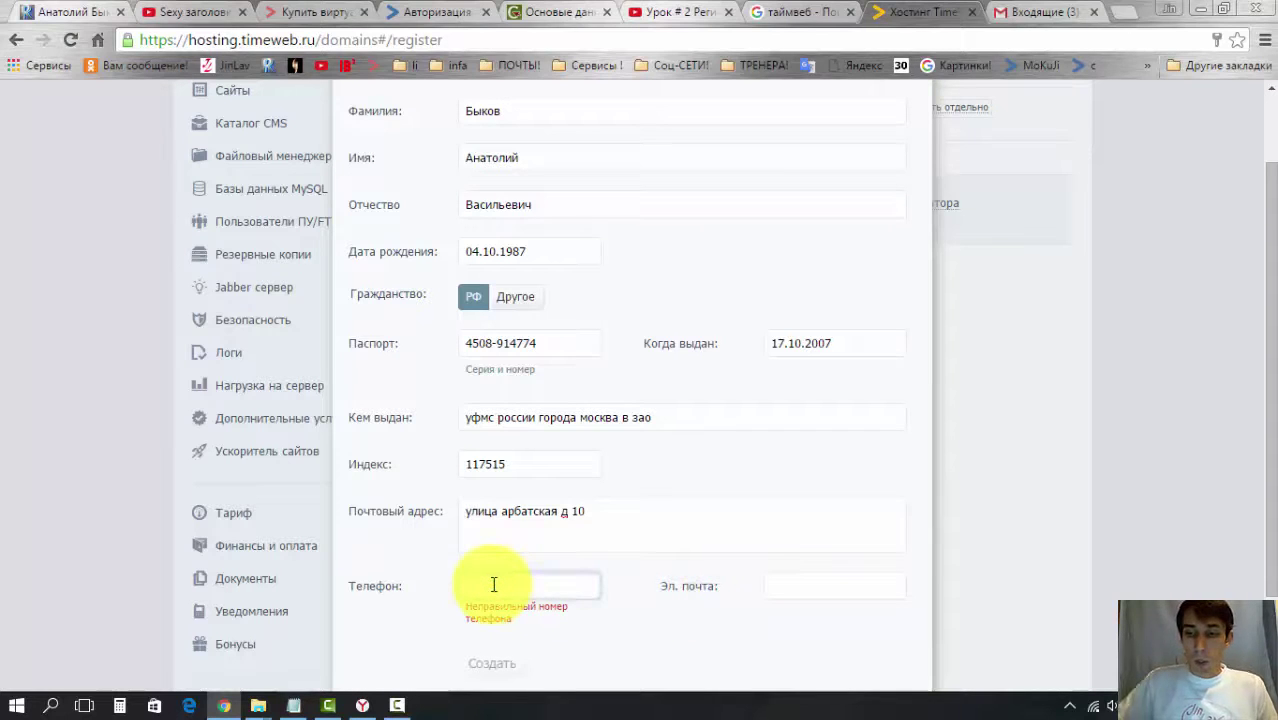
key("BackSpace")
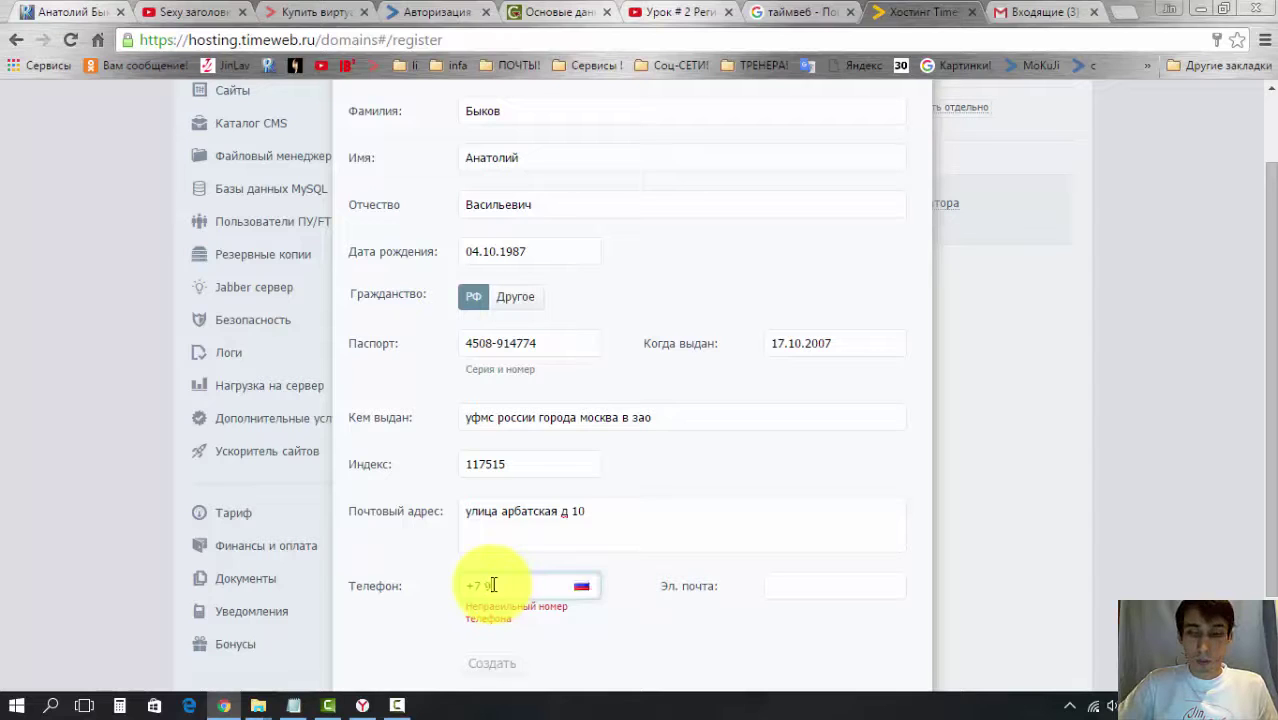
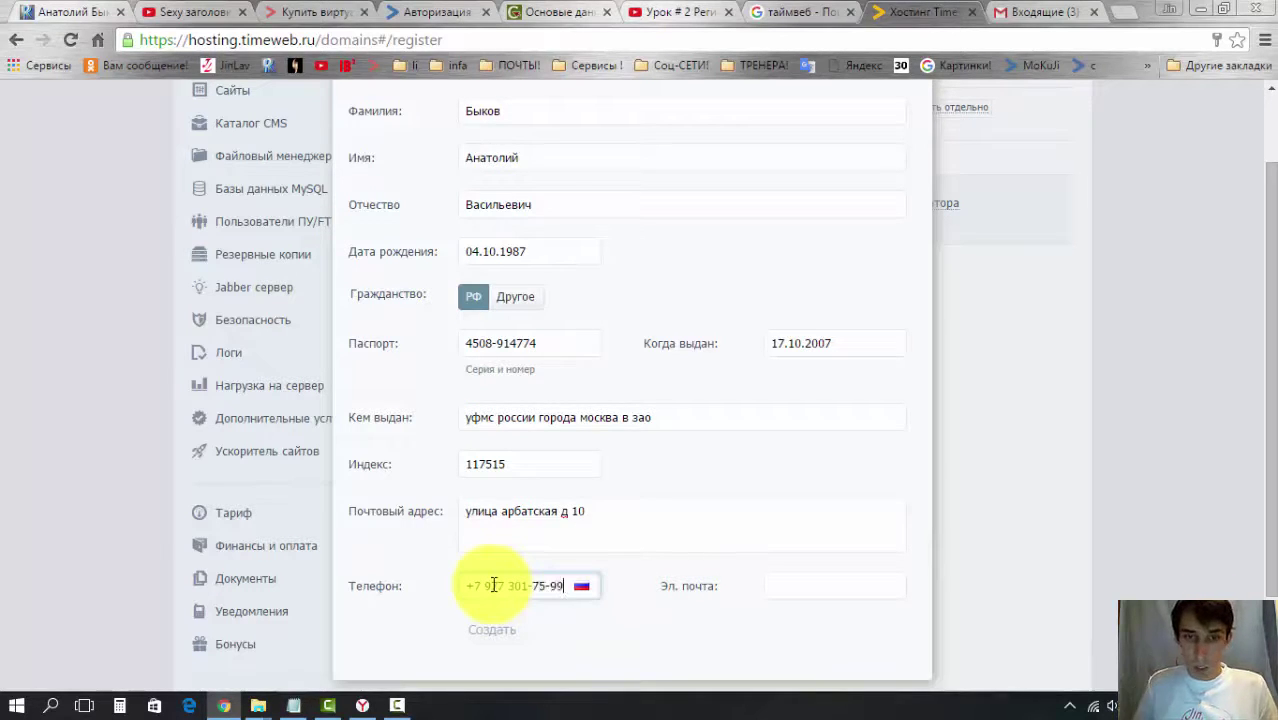
left_click(802, 586)
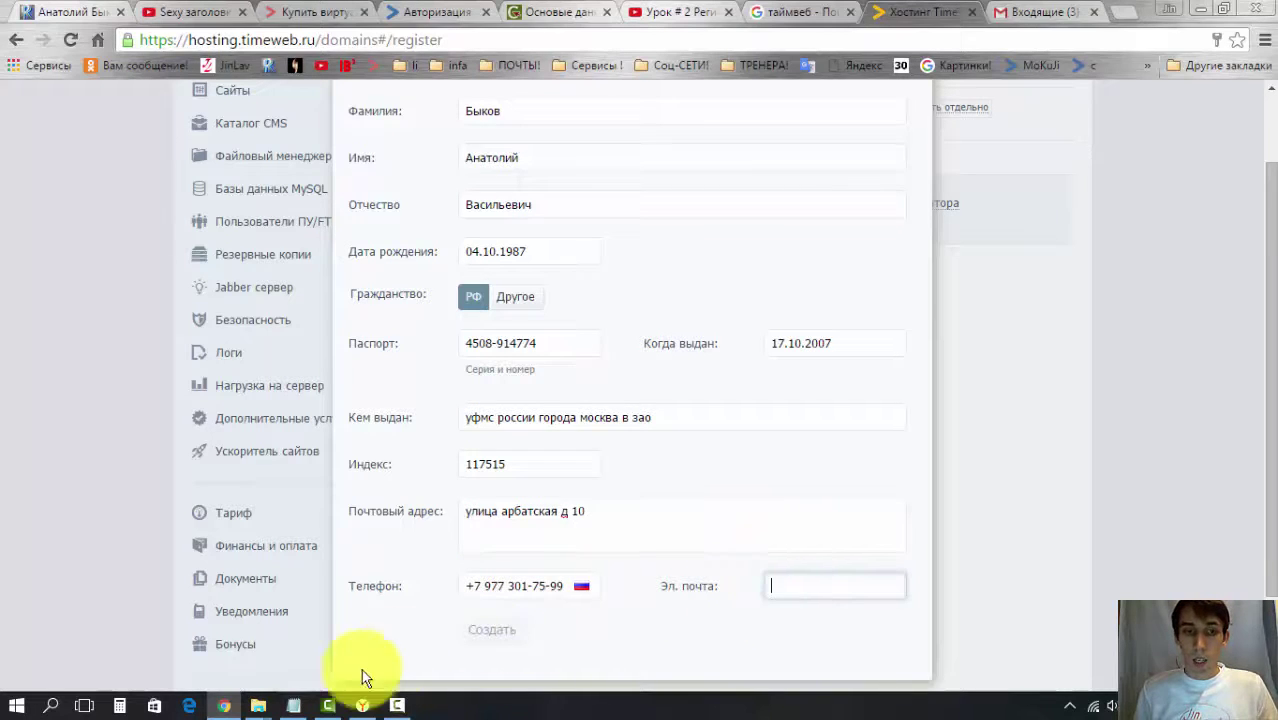
left_click(293, 705)
Copy the contact e-mail from the Notepad checklist into the administrator's e-mail field
left_click_drag(191, 236, 27, 236)
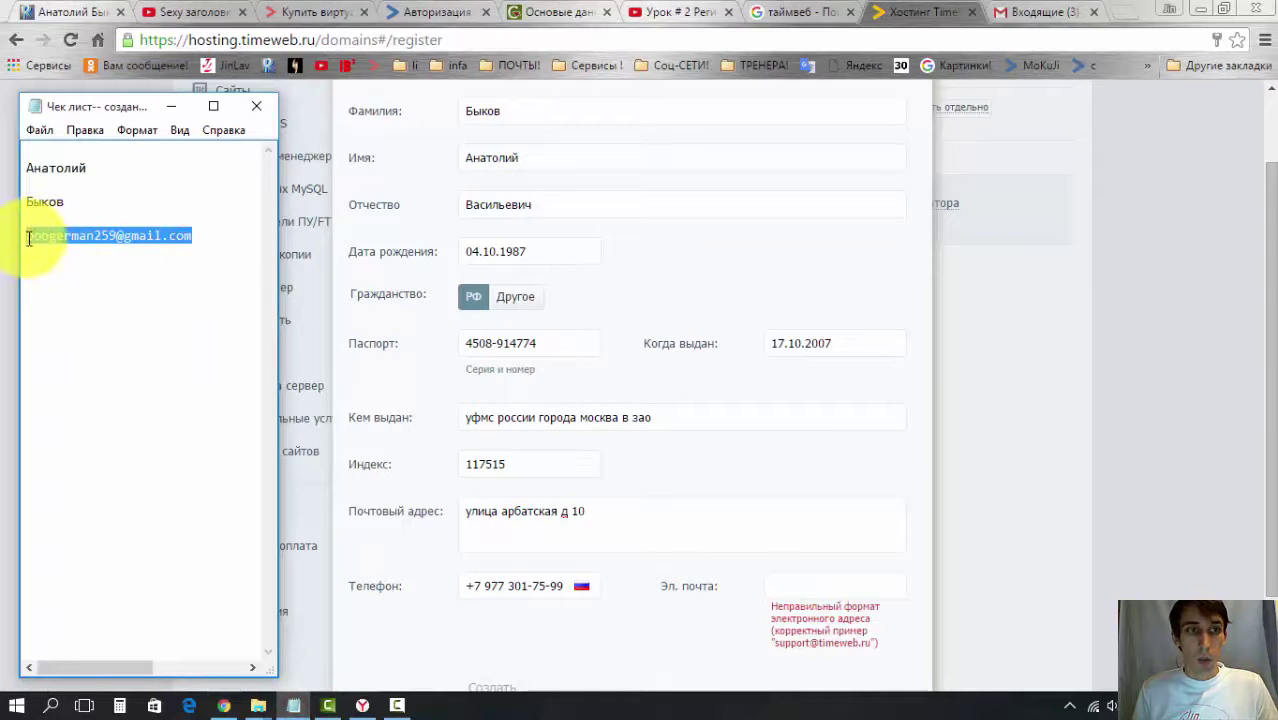
right_click(43, 244)
left_click(104, 302)
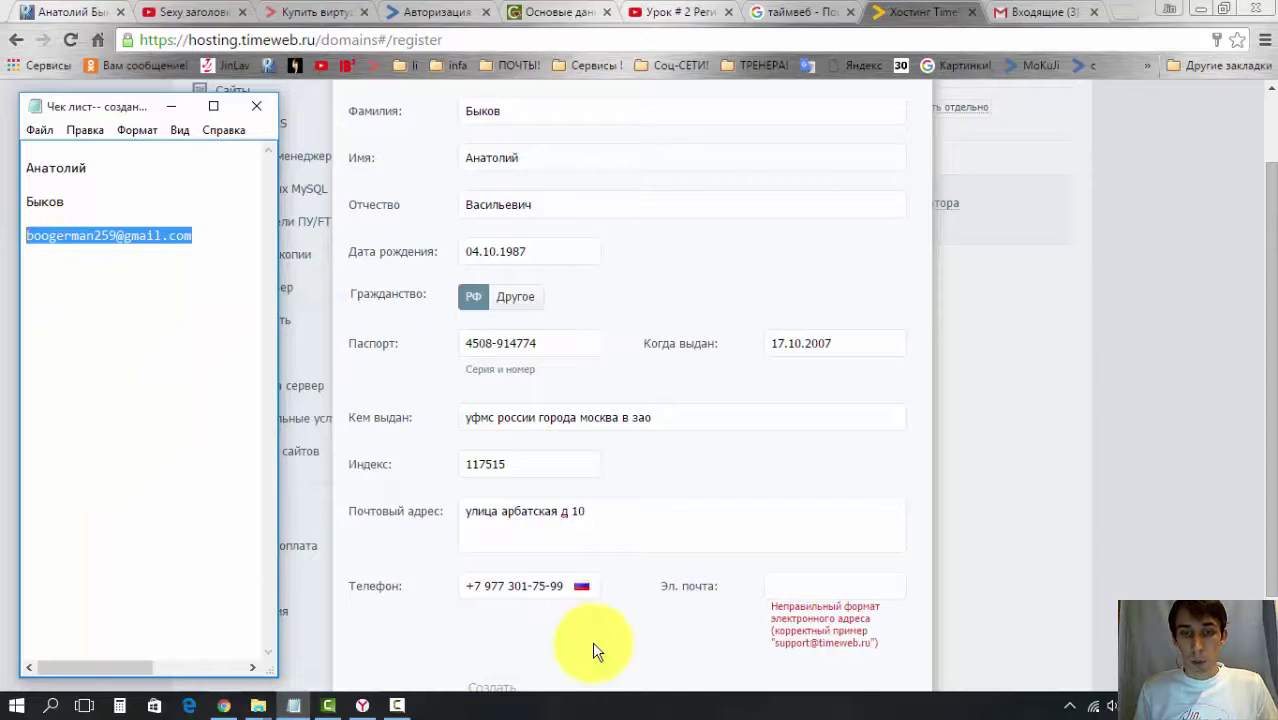
left_click(620, 657)
left_click(779, 588)
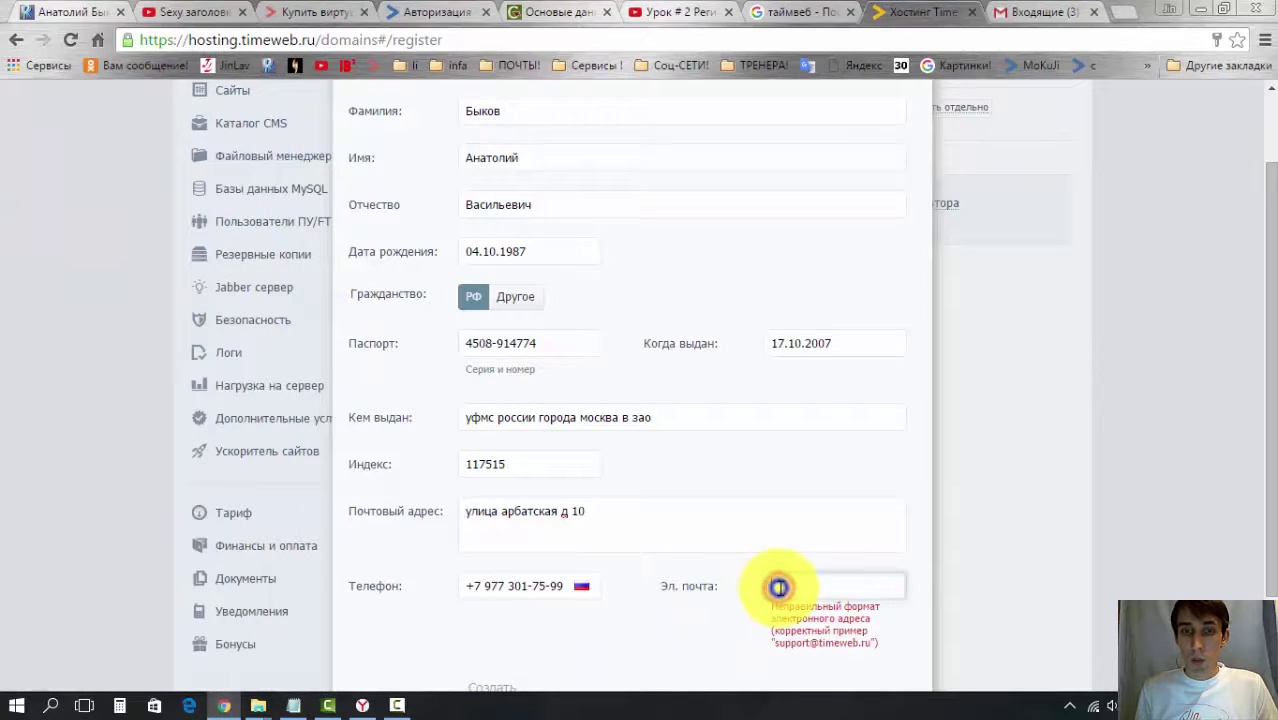
right_click(779, 588)
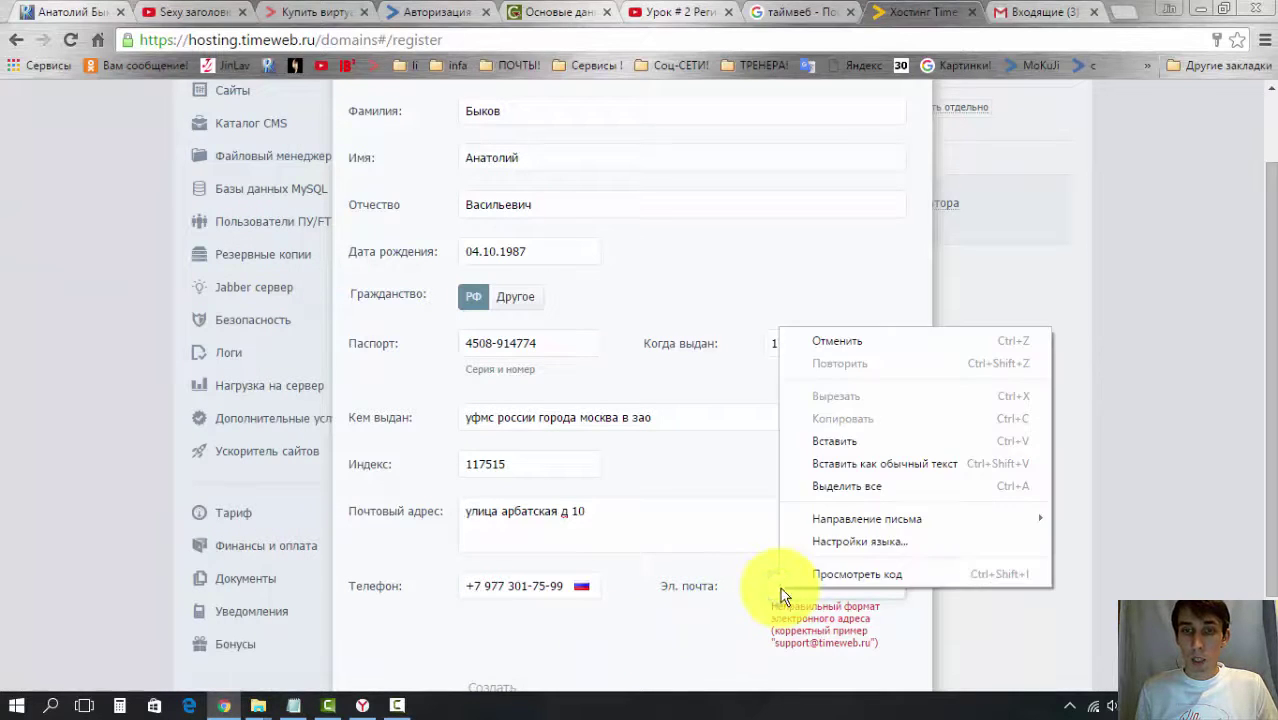
left_click(843, 450)
triple_click(700, 634)
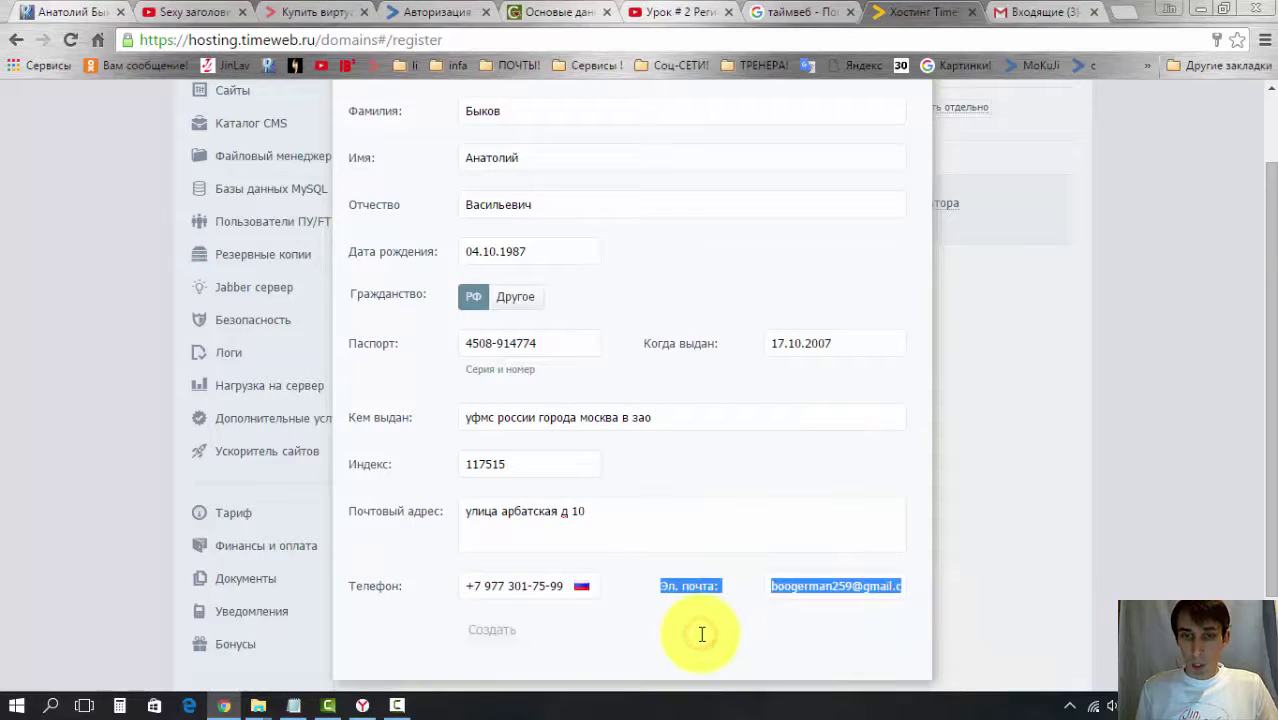
left_click(612, 640)
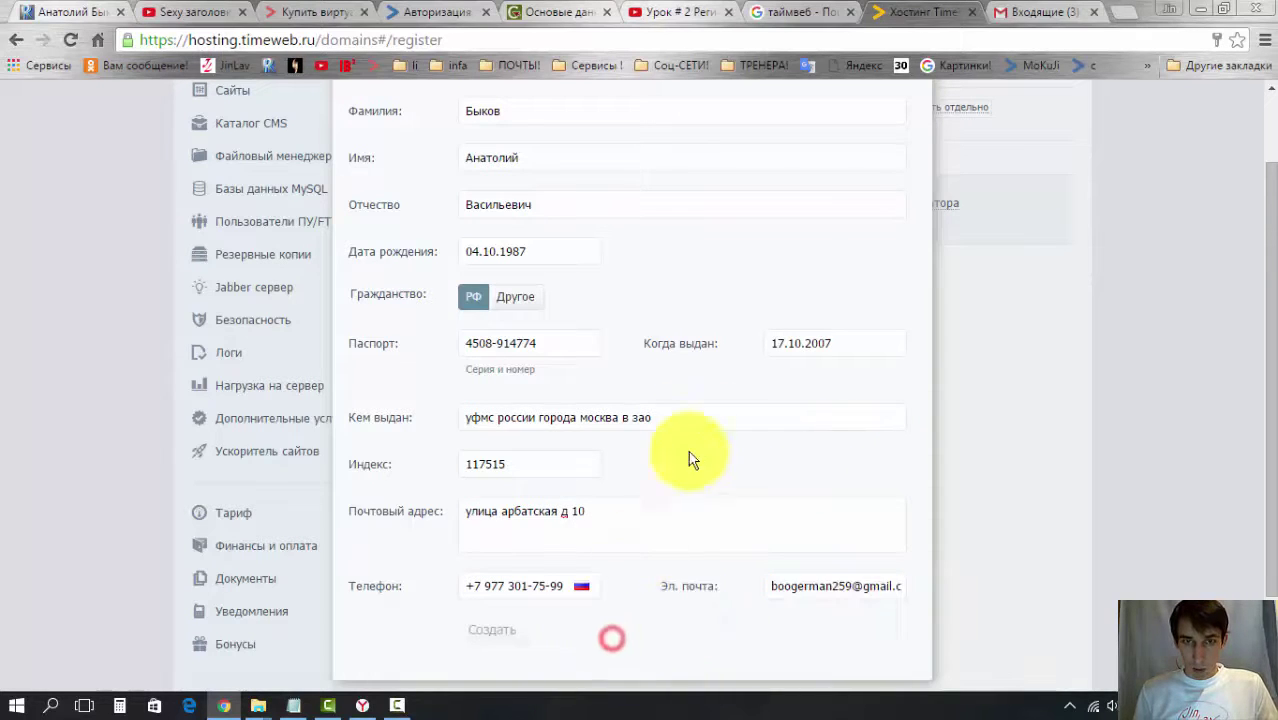
Add 'город москва' to the start of the mailing address
scroll(640, 480, "down", 1)
left_click(593, 417)
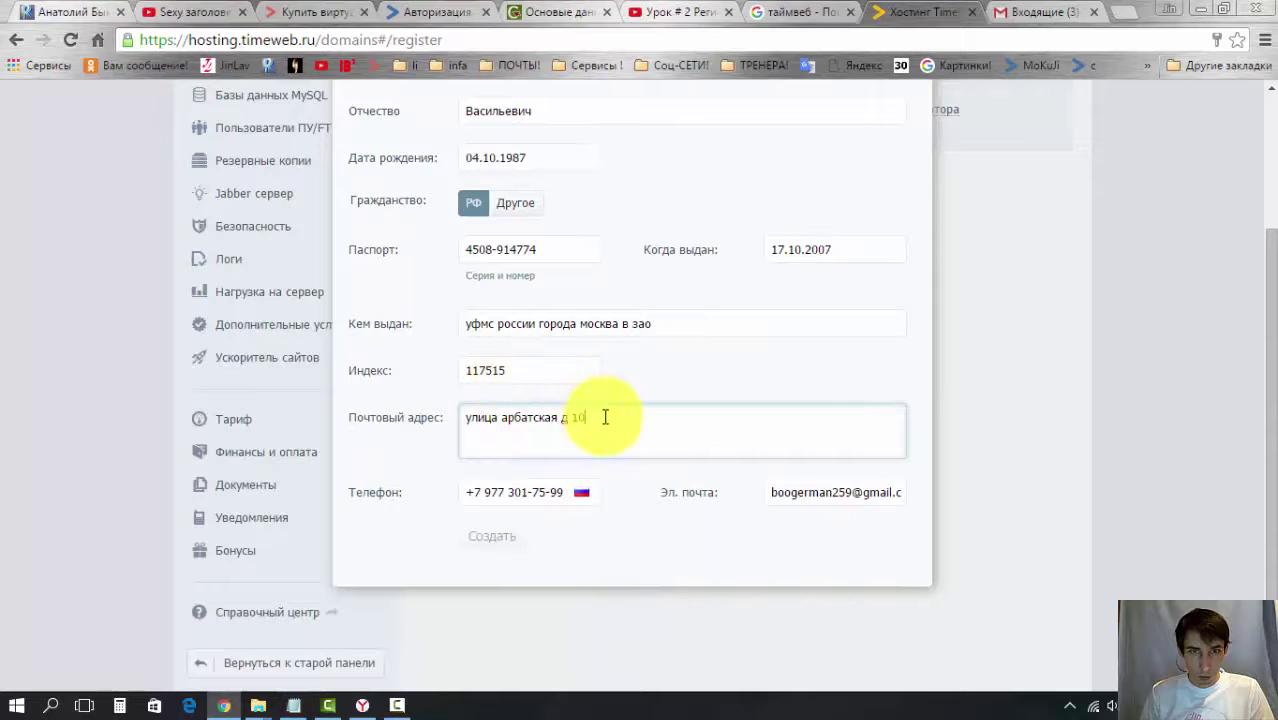
left_click(465, 418)
type("город мо")
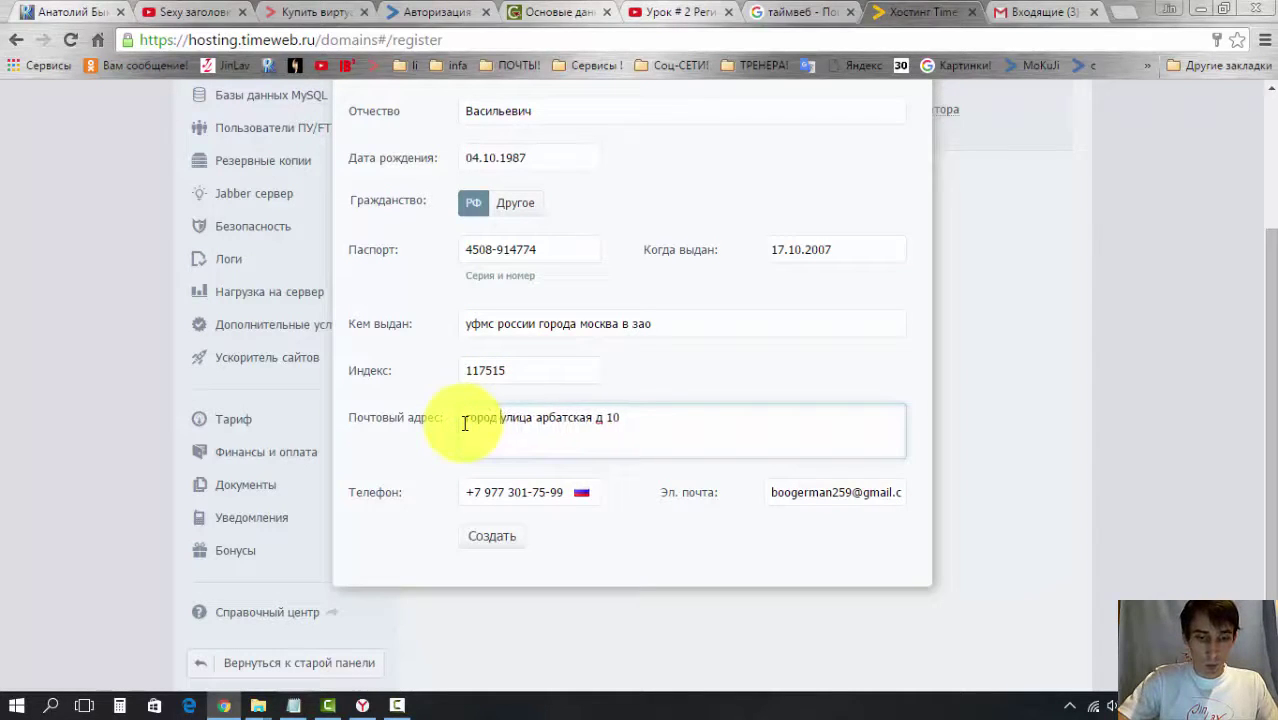
type("сква")
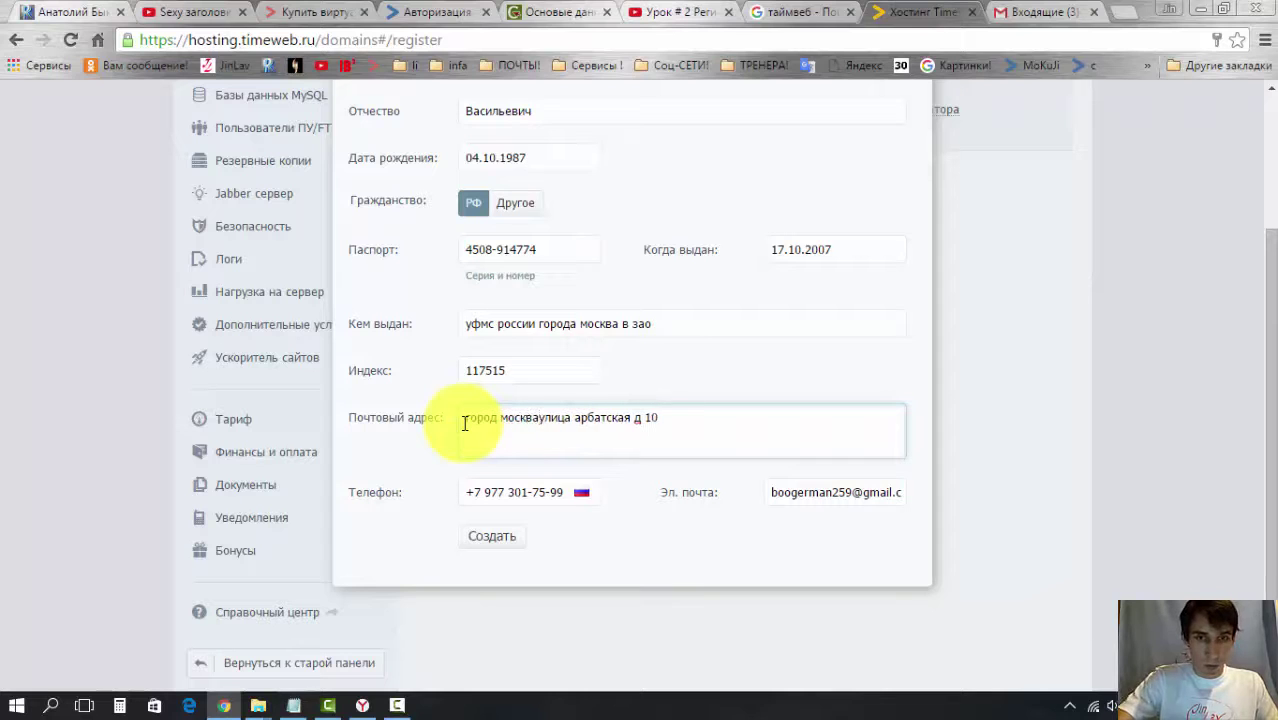
left_click(609, 554)
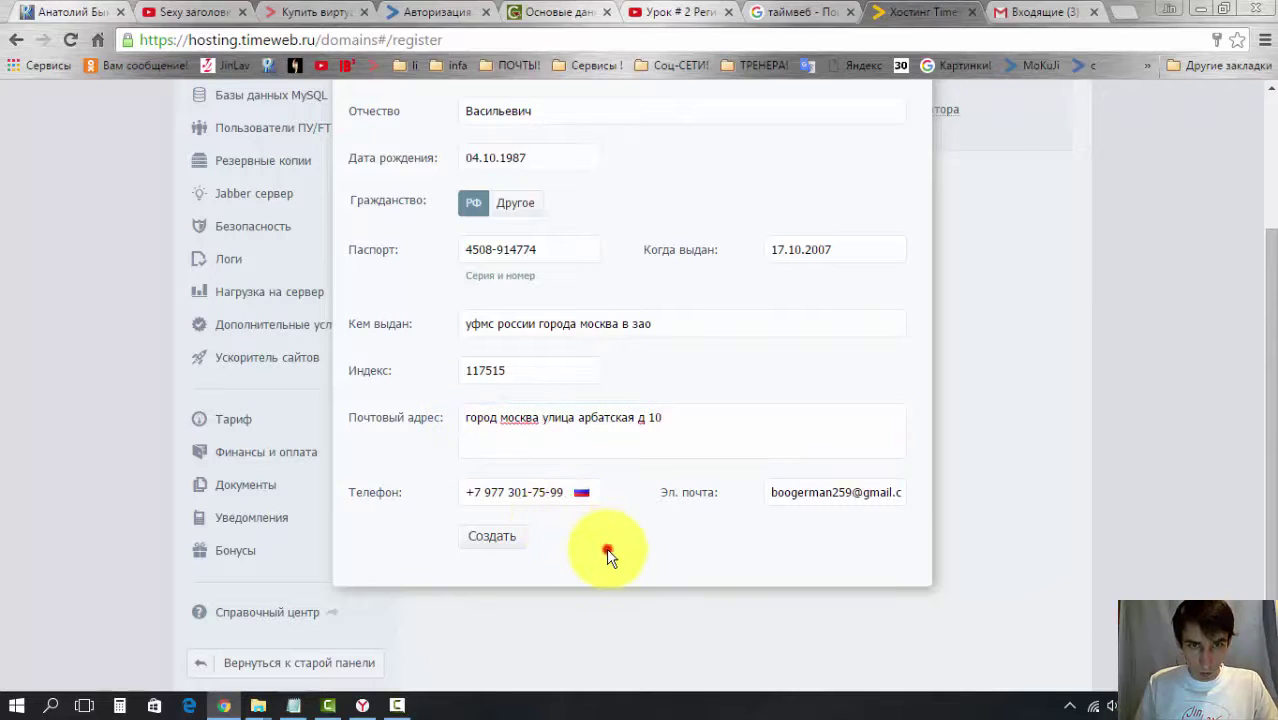
Submit the form to create the domain administrator
left_click(506, 545)
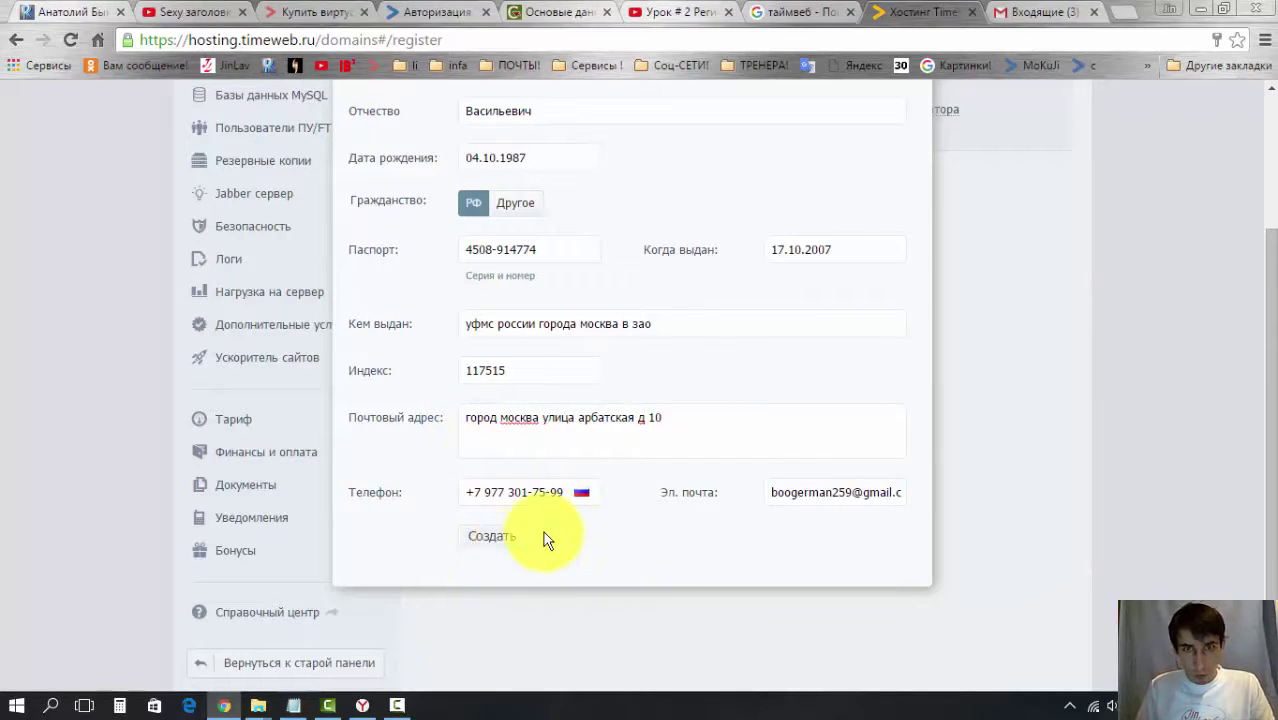
scroll(605, 555, "up", 2)
scroll(609, 554, "down", 1)
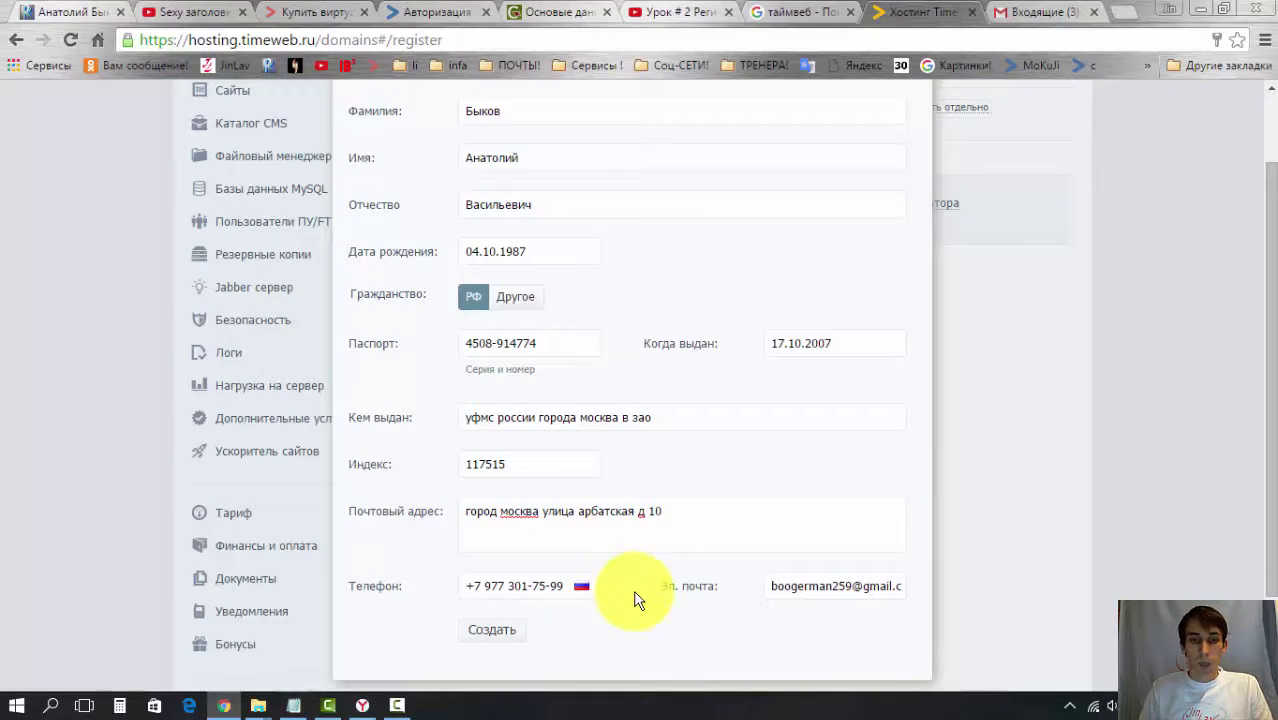
left_click(500, 640)
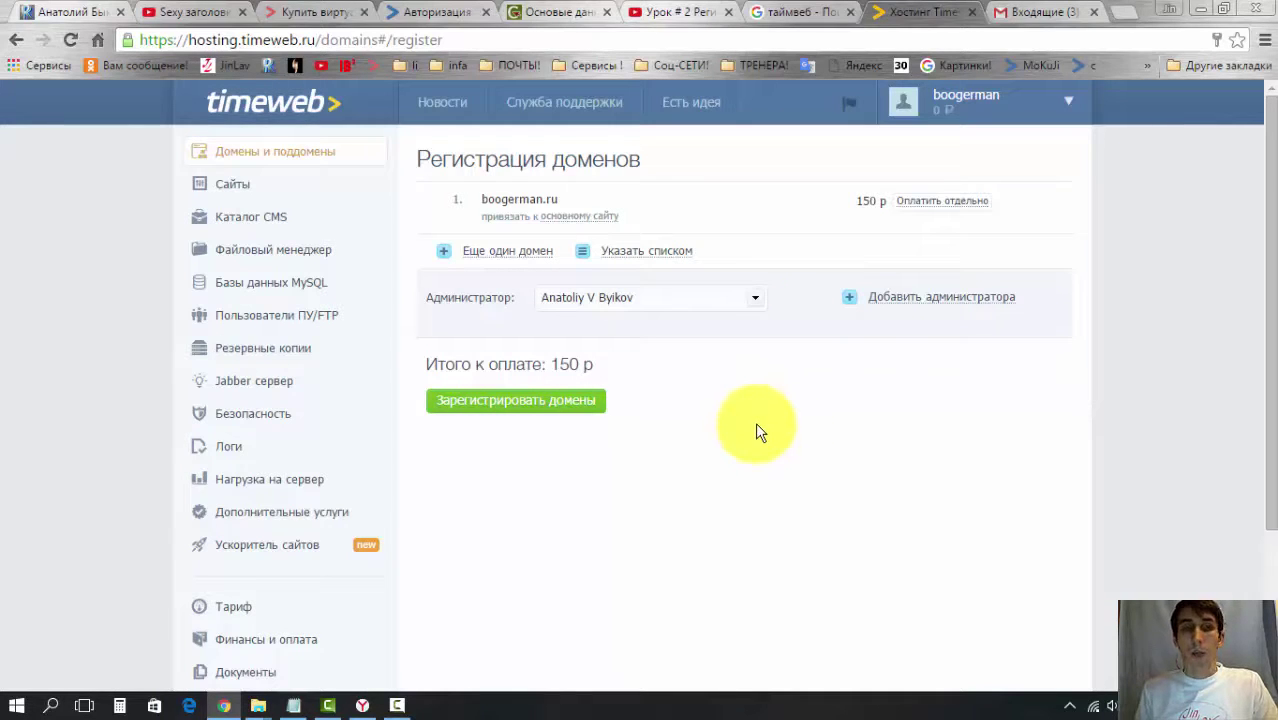
Register boogerman.ru with the new administrator and go to the 150 ₽ payment page
left_click(491, 405)
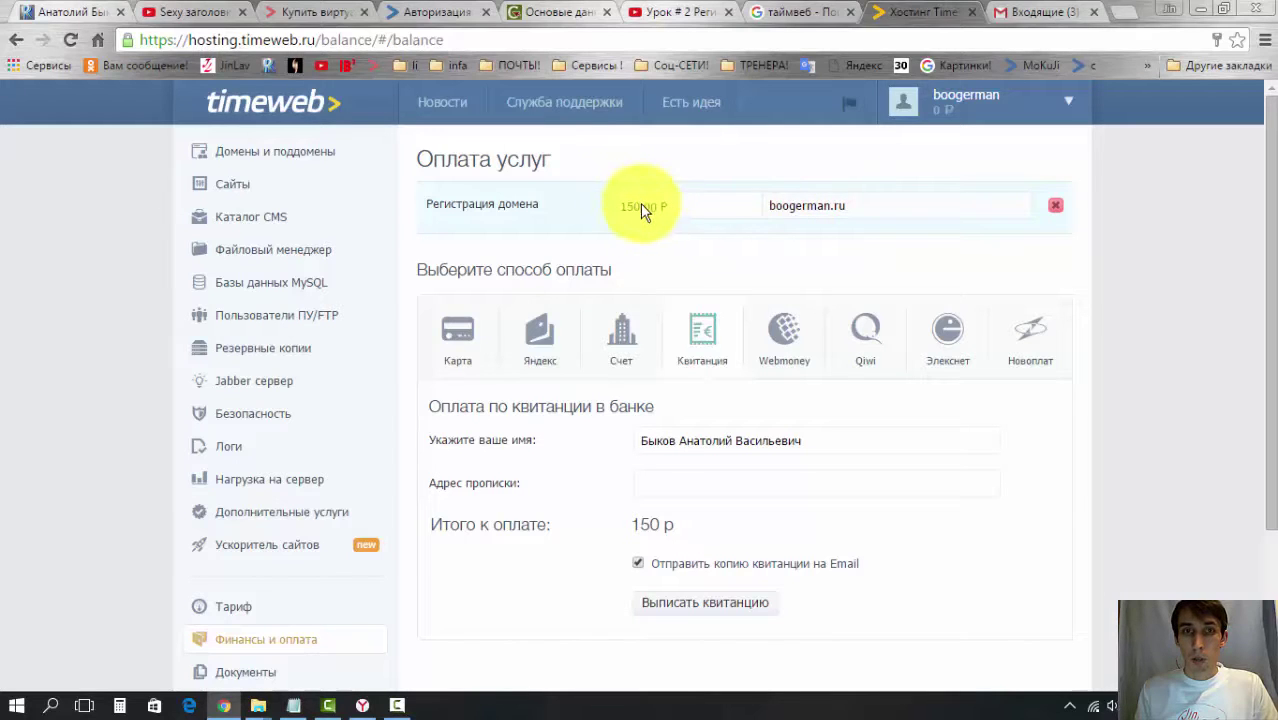
Choose bank card as the payment method and proceed to pay 150 ₽ on Uniteller
left_click(540, 365)
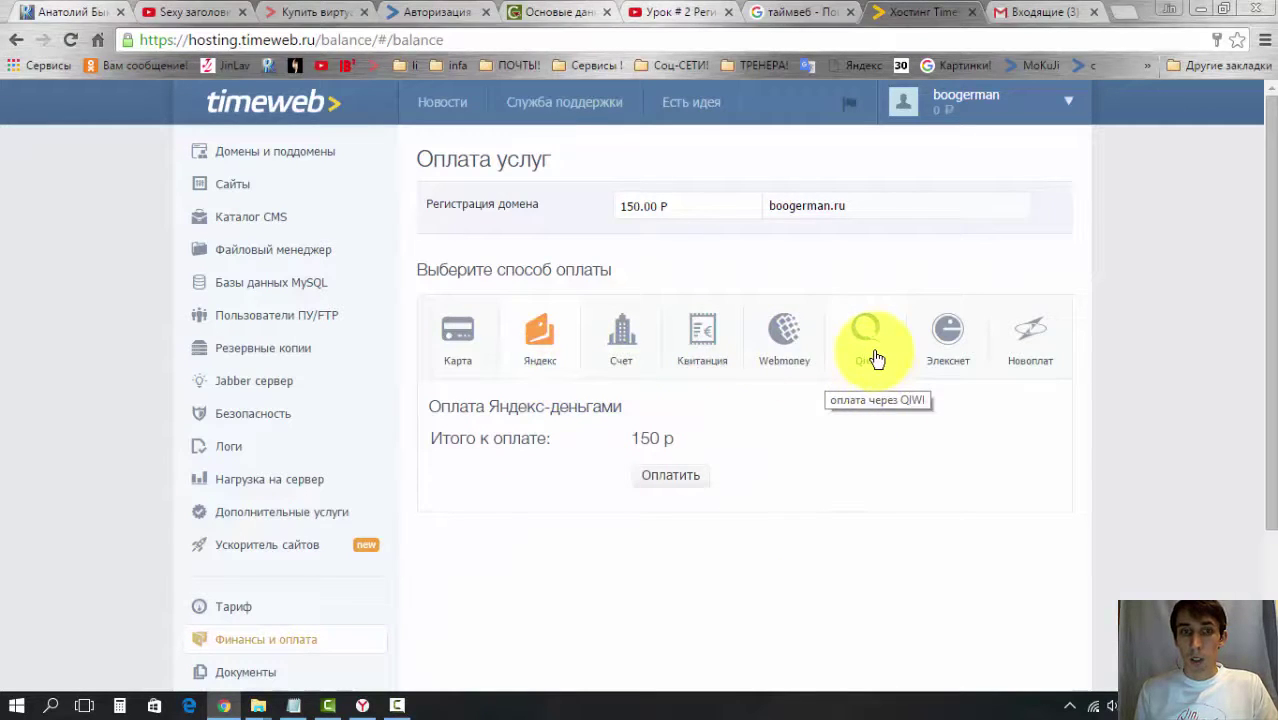
left_click(464, 355)
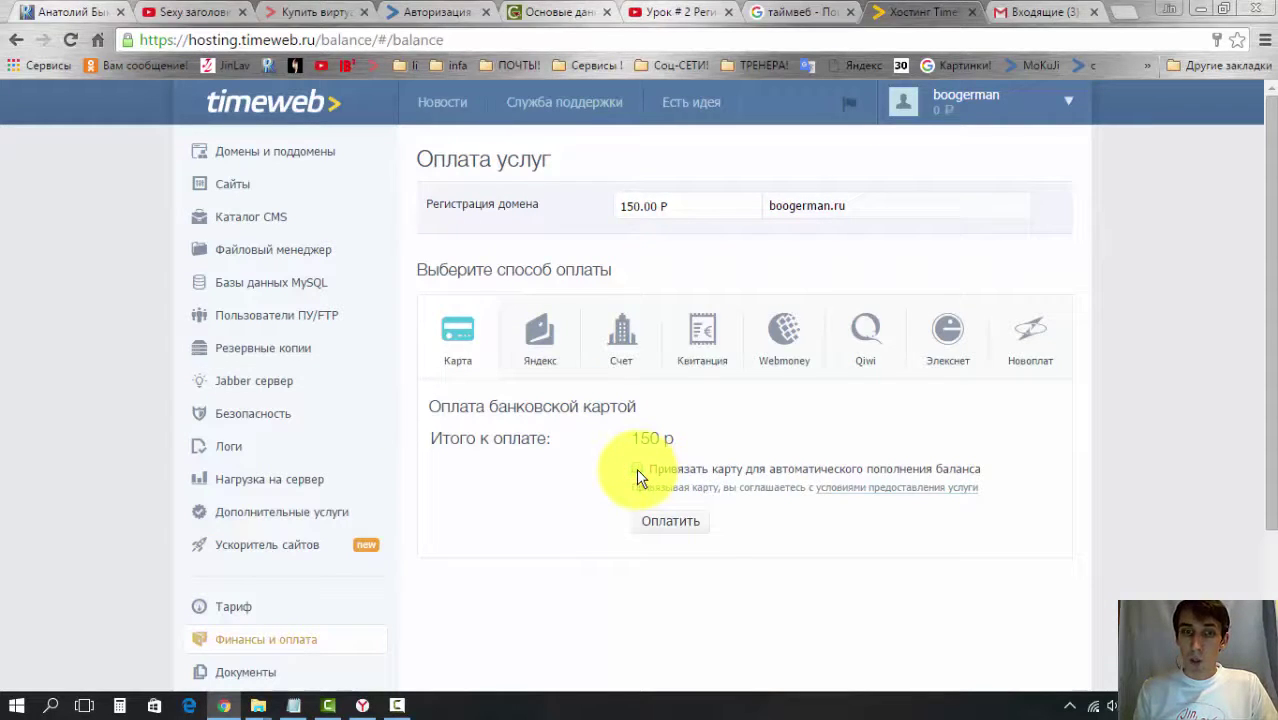
left_click(668, 523)
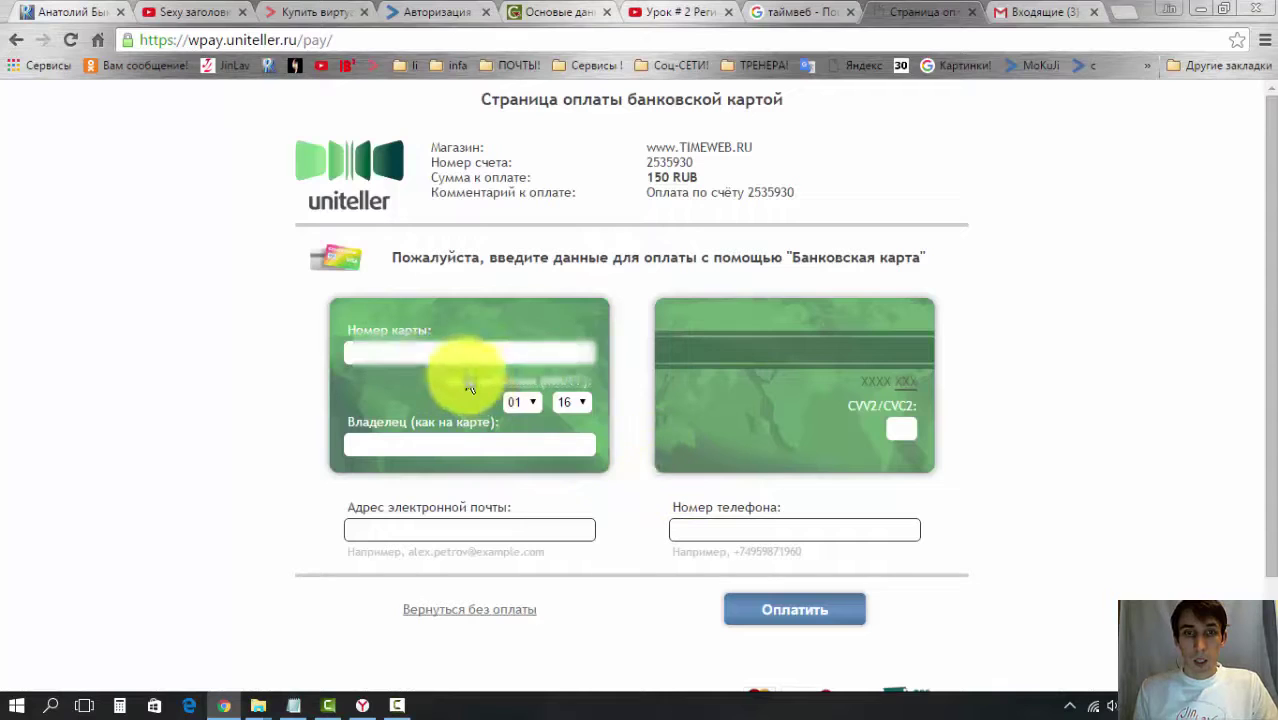
left_click(442, 353)
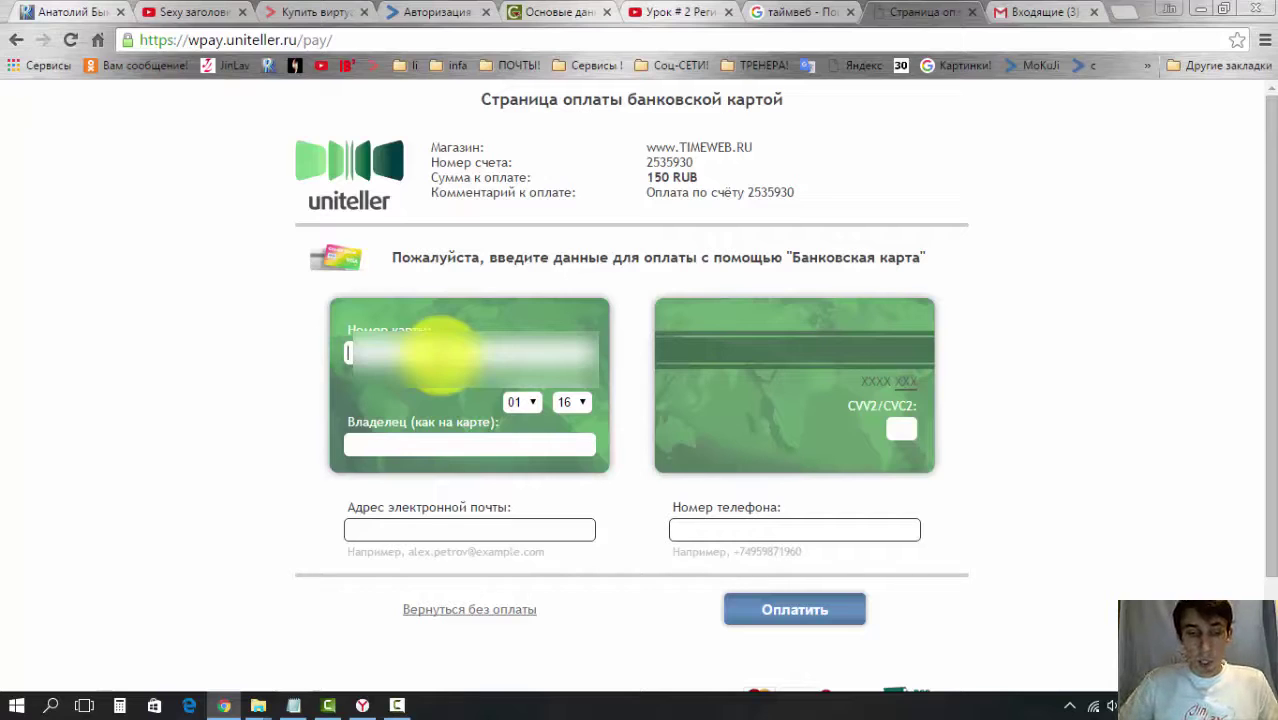
Enter the card number and set the expiry date to 08/18
type("5")
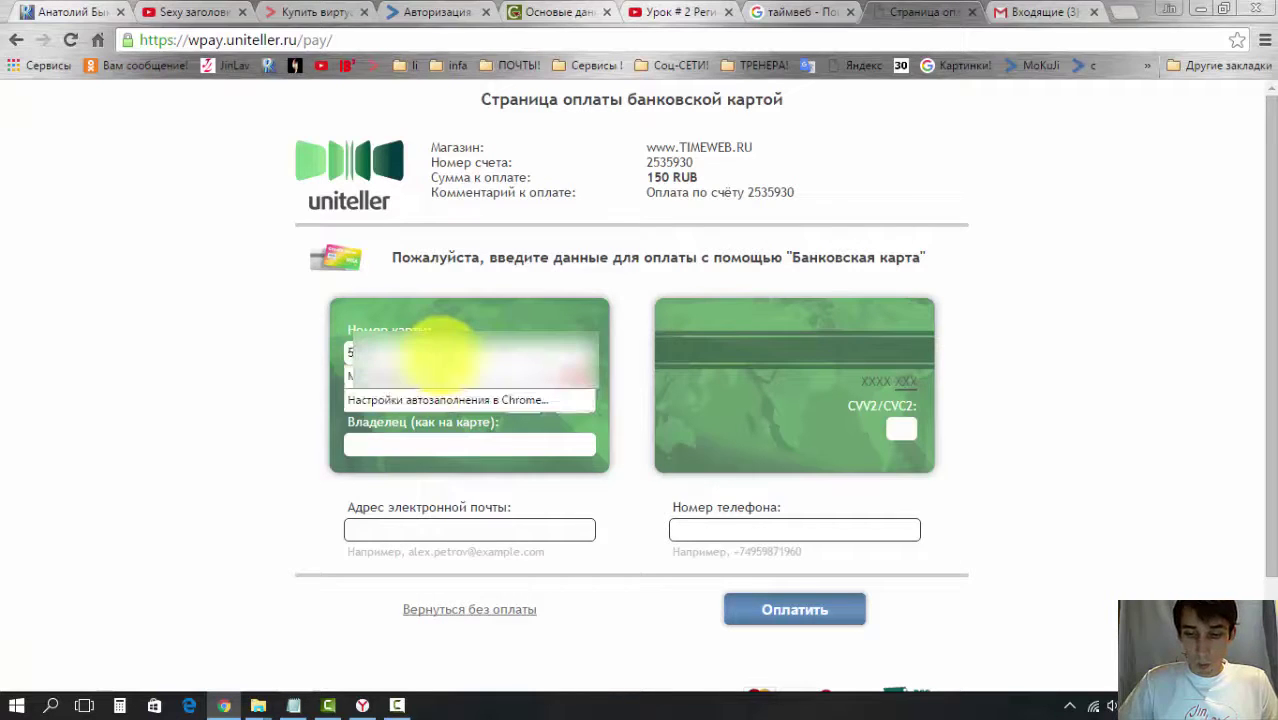
left_click(437, 352)
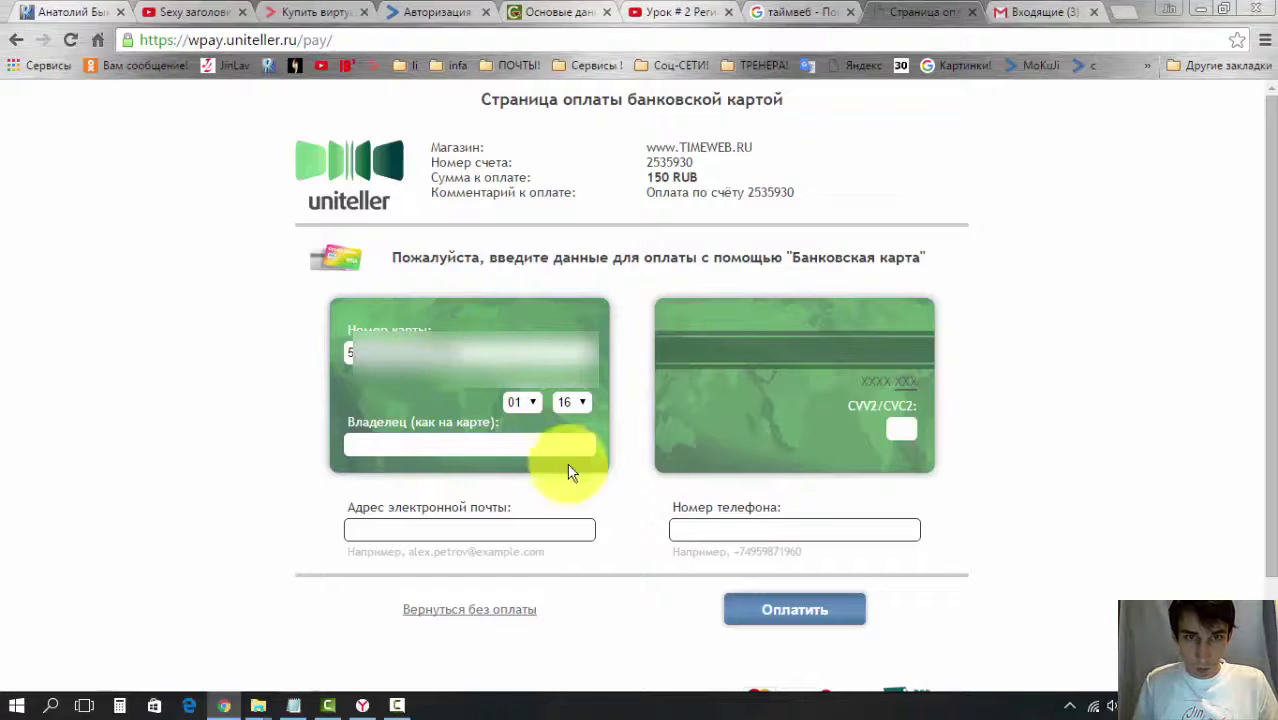
left_click(534, 403)
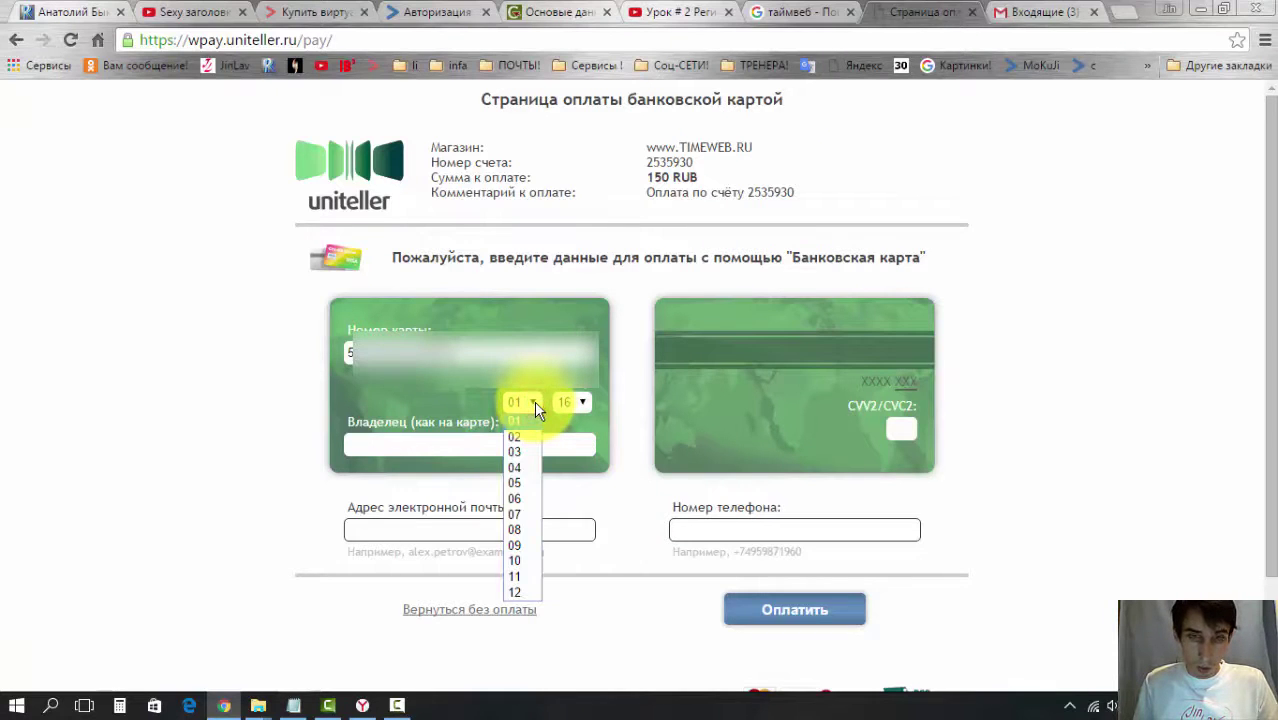
left_click(514, 531)
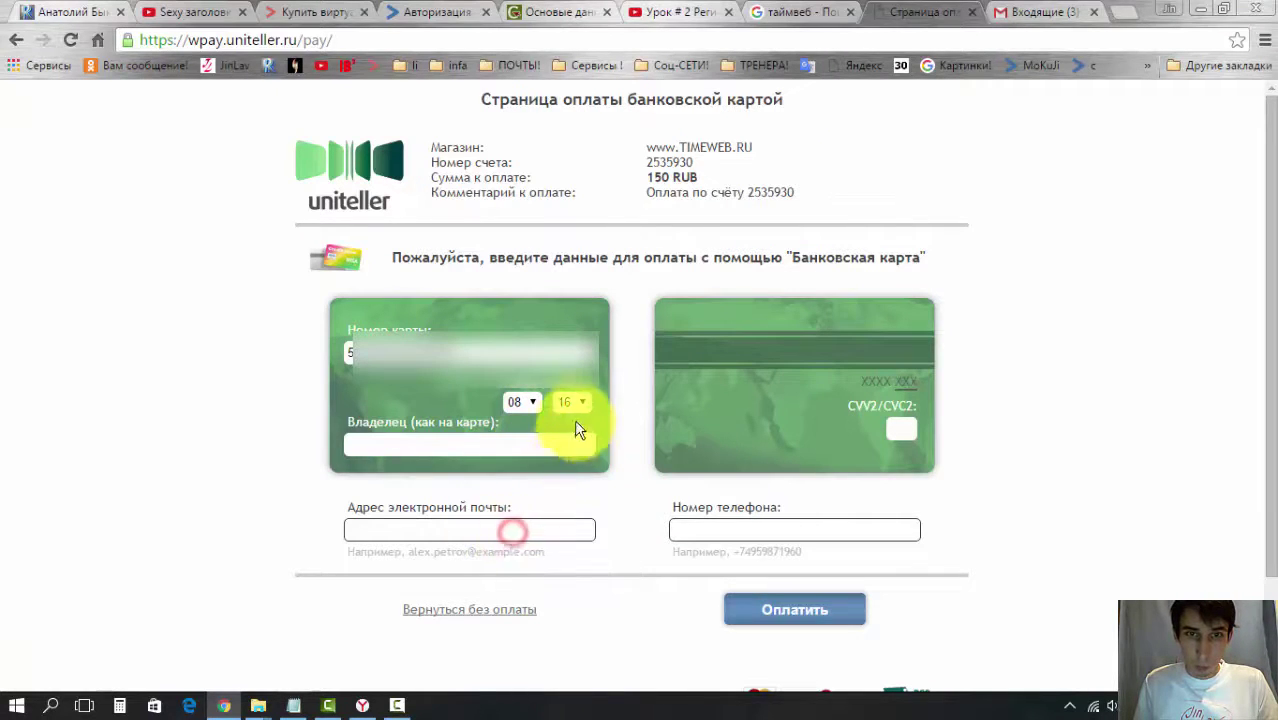
left_click(581, 402)
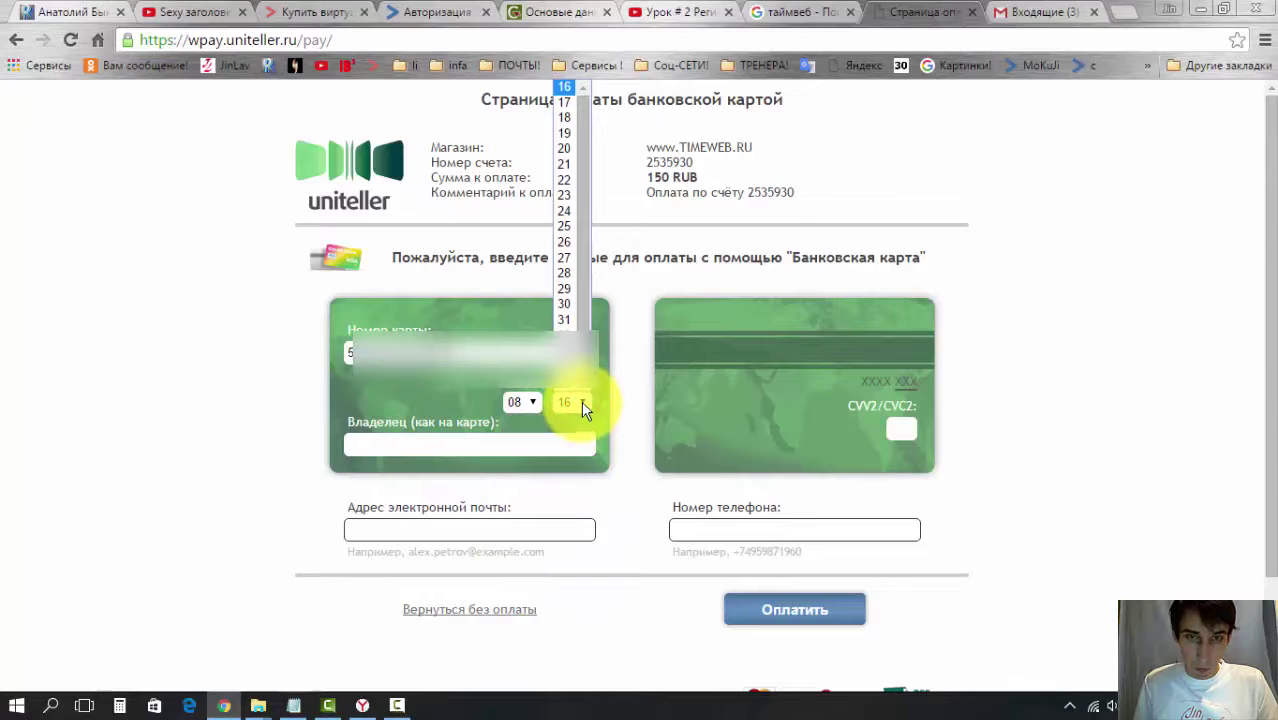
left_click(564, 117)
Type the cardholder's name and the card security code
left_click(383, 440)
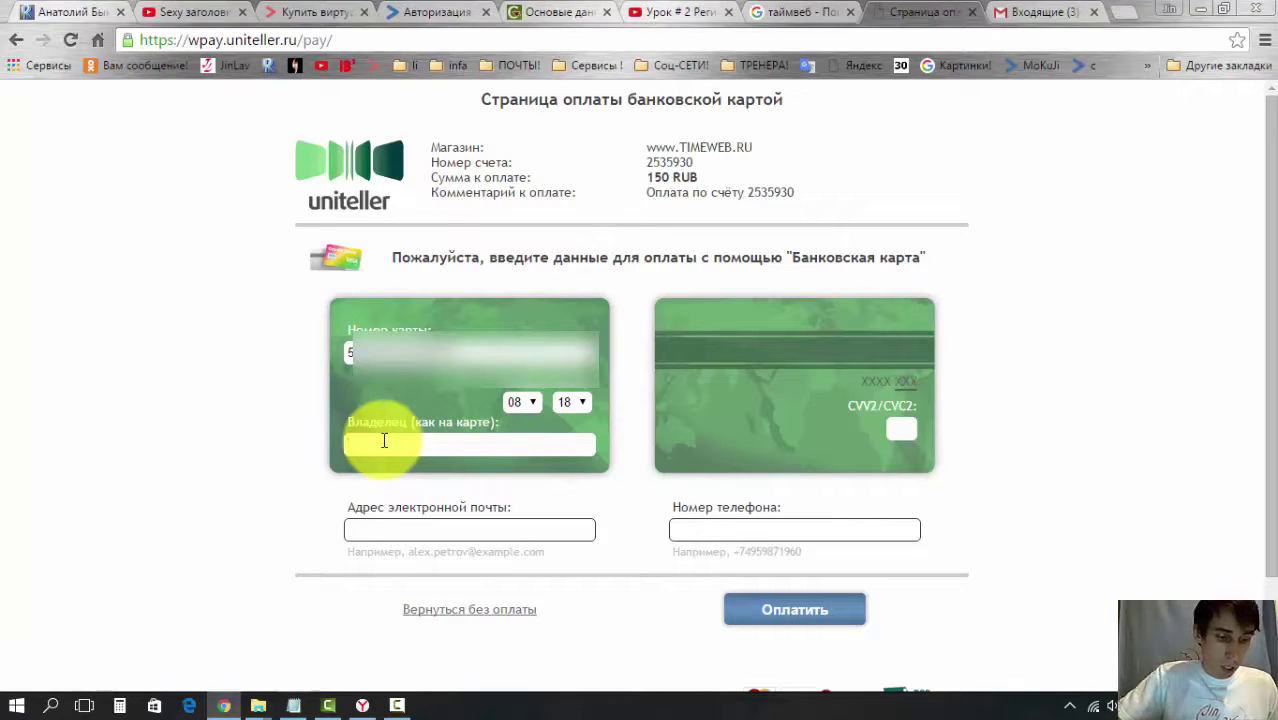
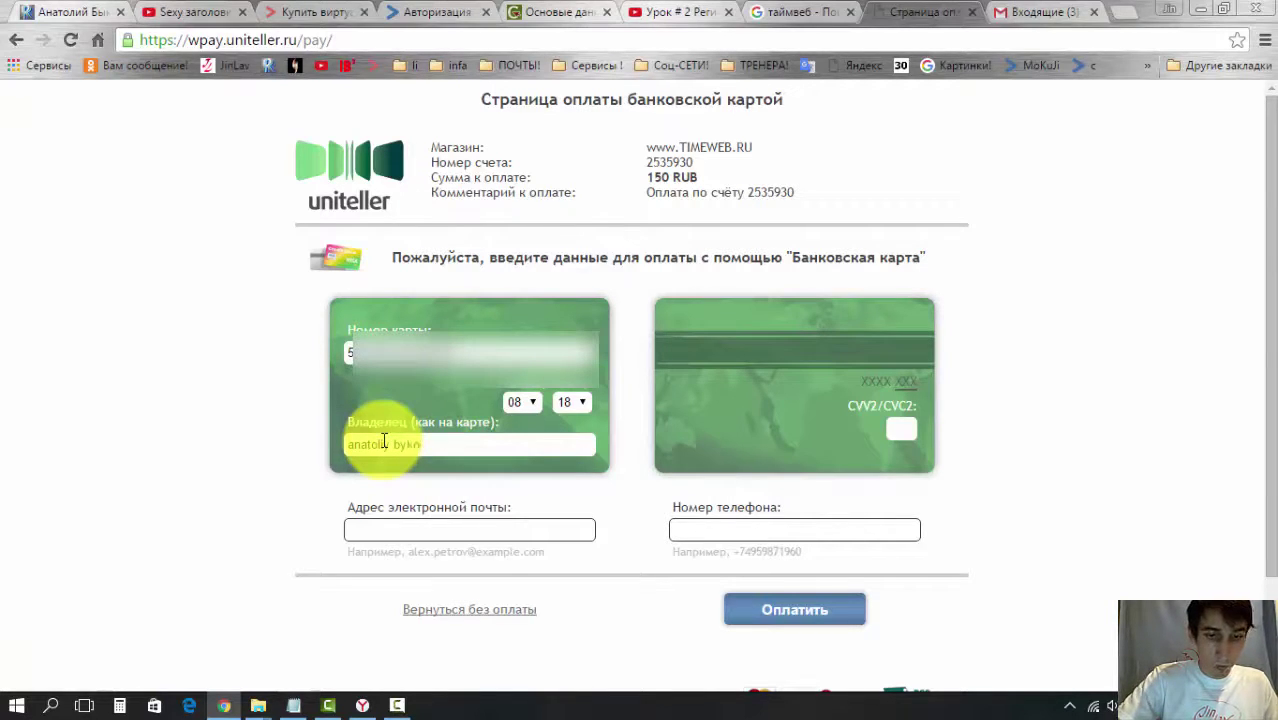
left_click(897, 427)
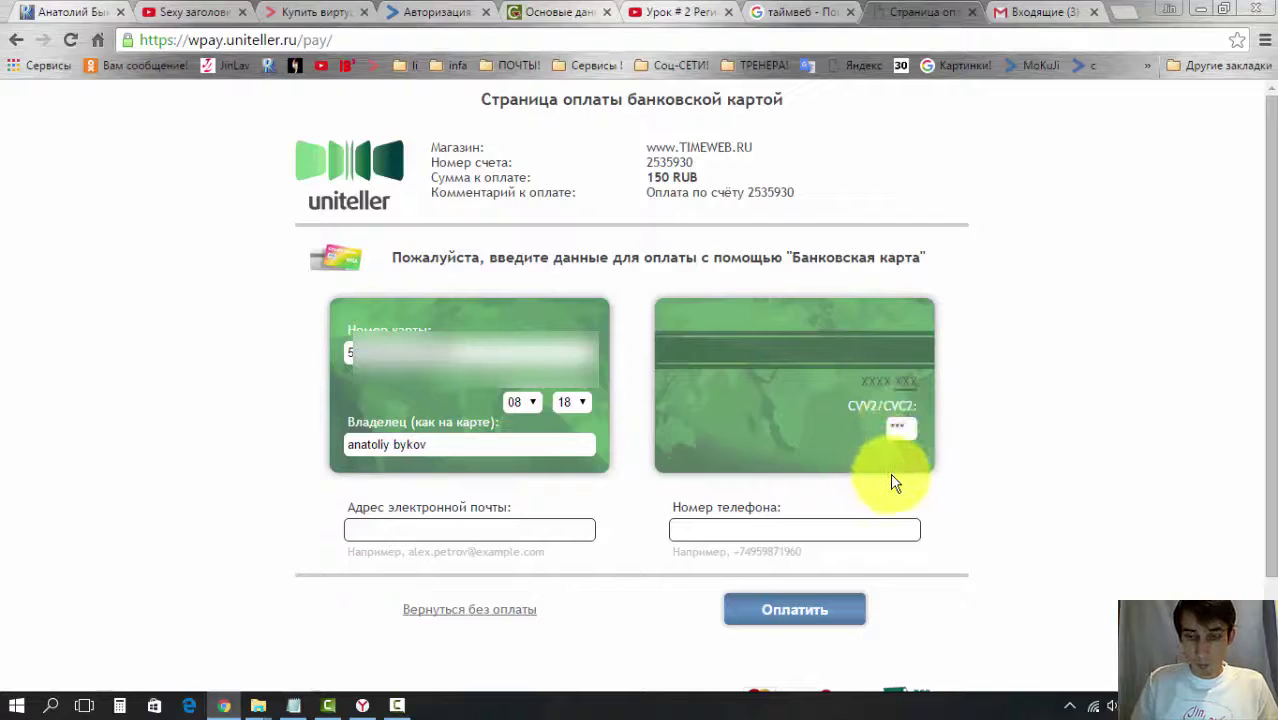
type("***")
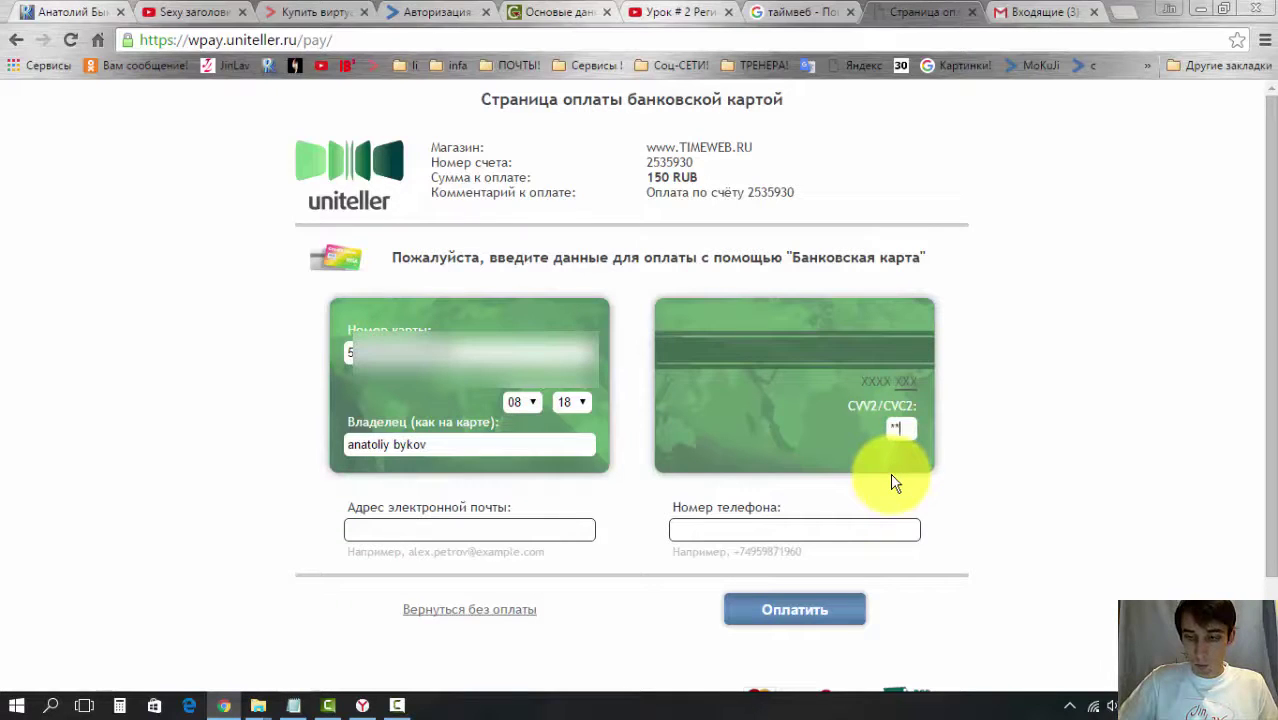
Paste the e-mail, enter the phone number and submit the 150 RUB payment
left_click(536, 531)
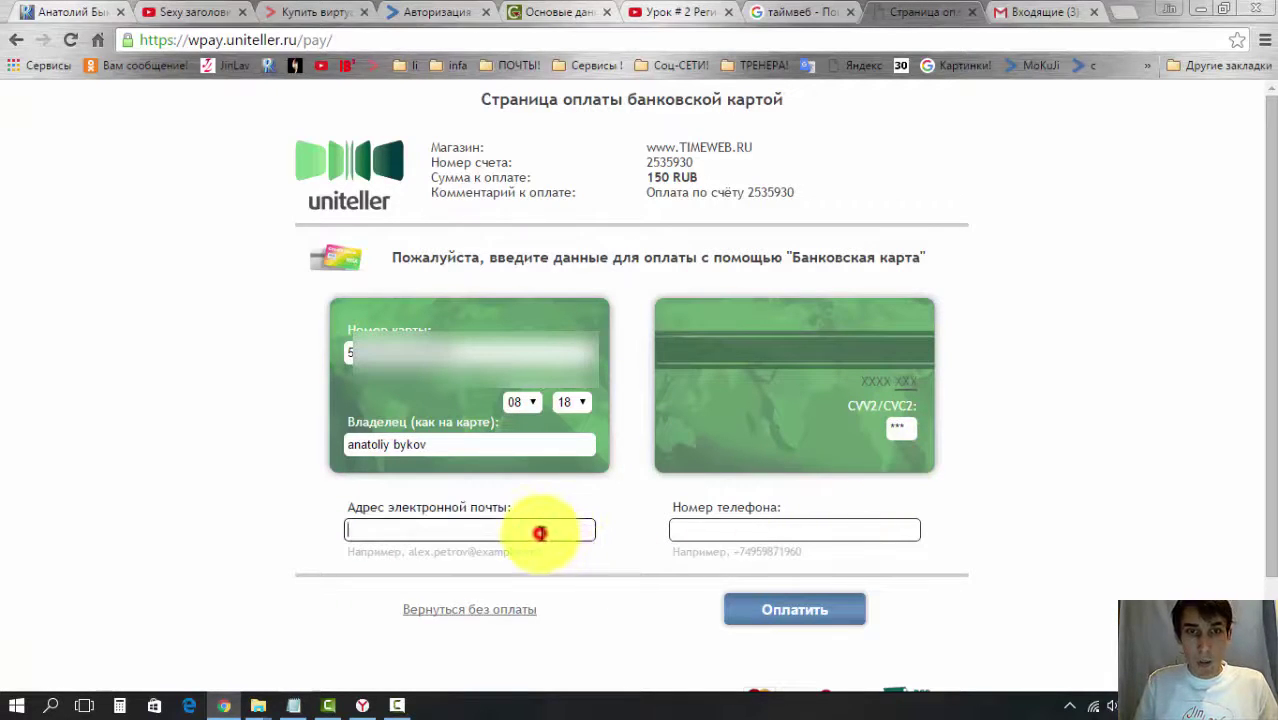
right_click(428, 530)
left_click(498, 384)
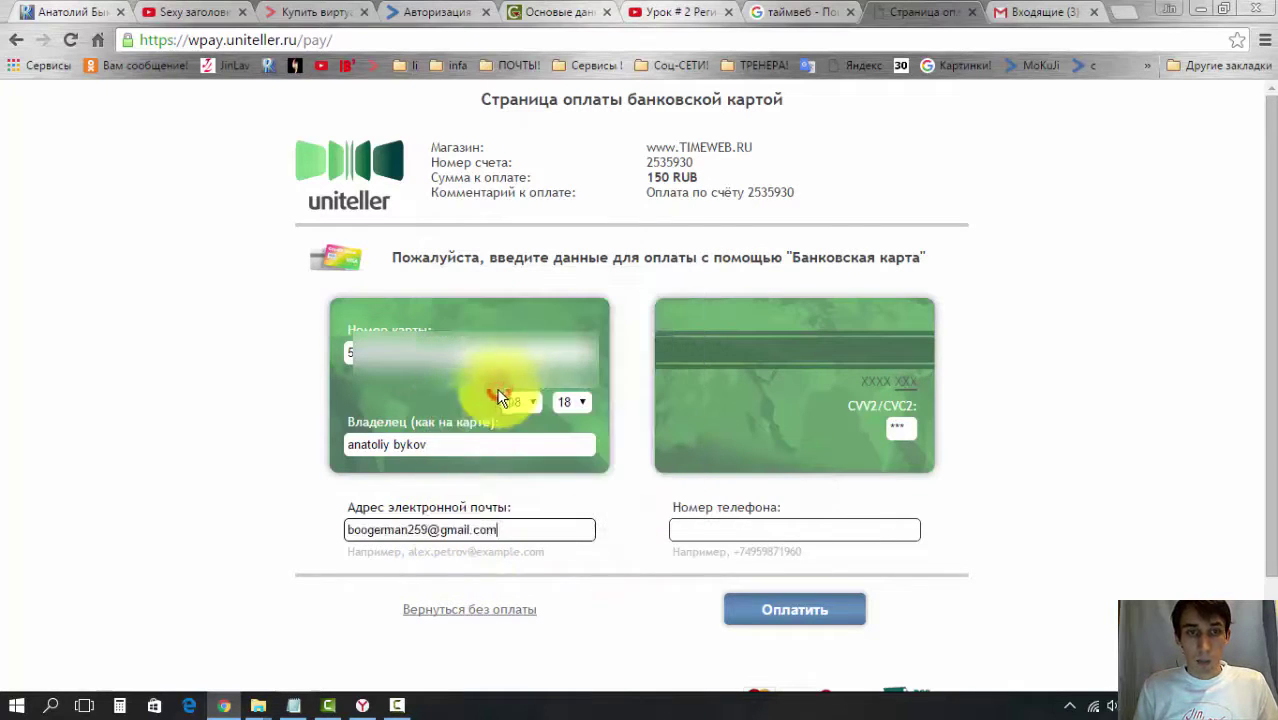
left_click(676, 529)
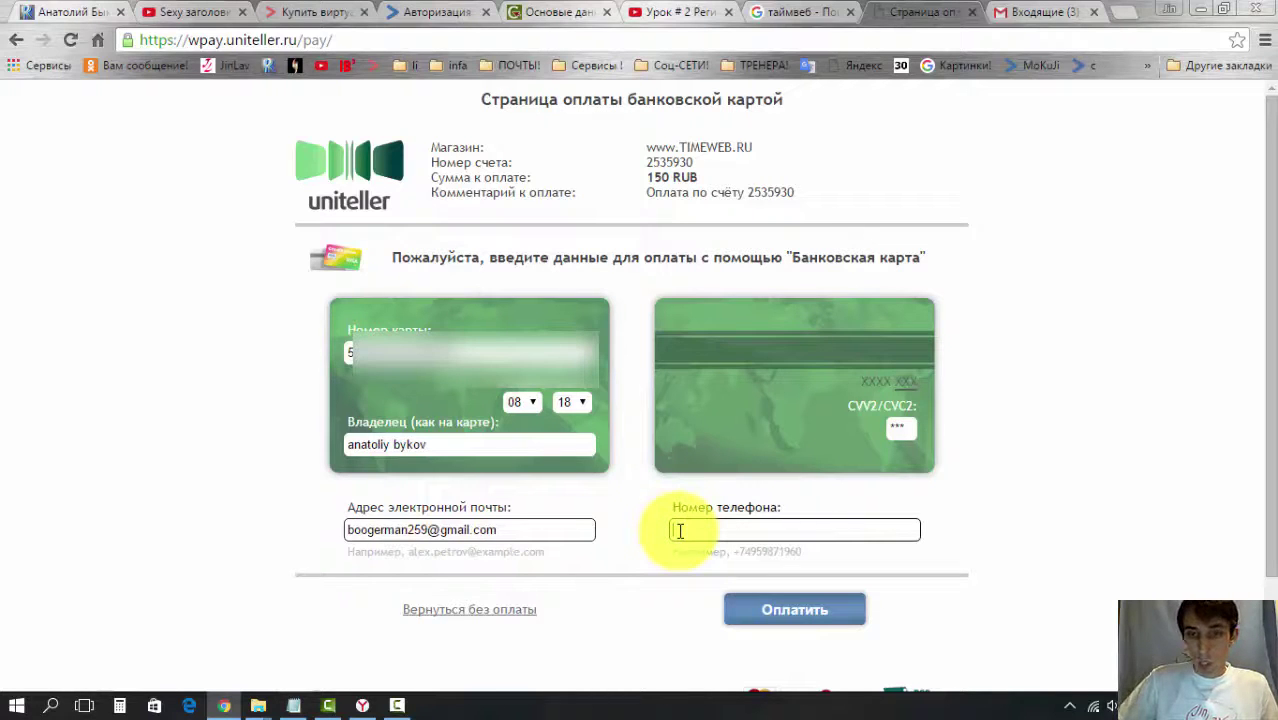
left_click(679, 530)
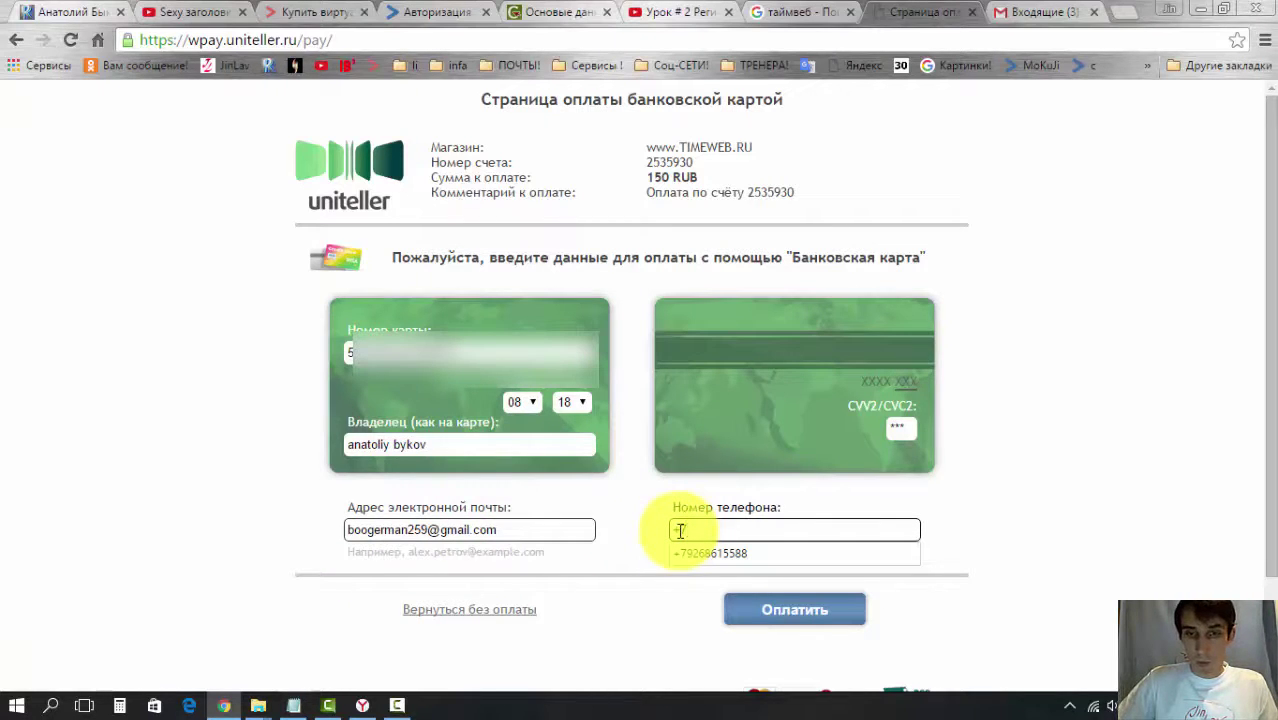
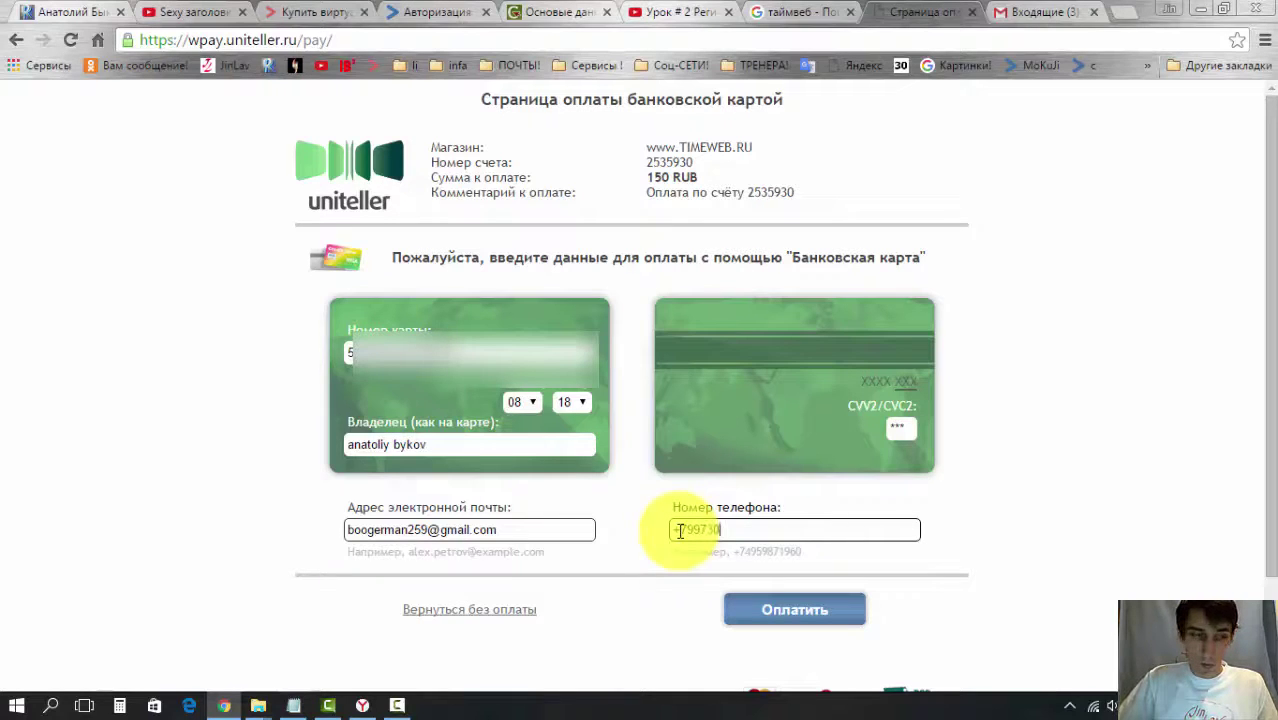
left_click(666, 618)
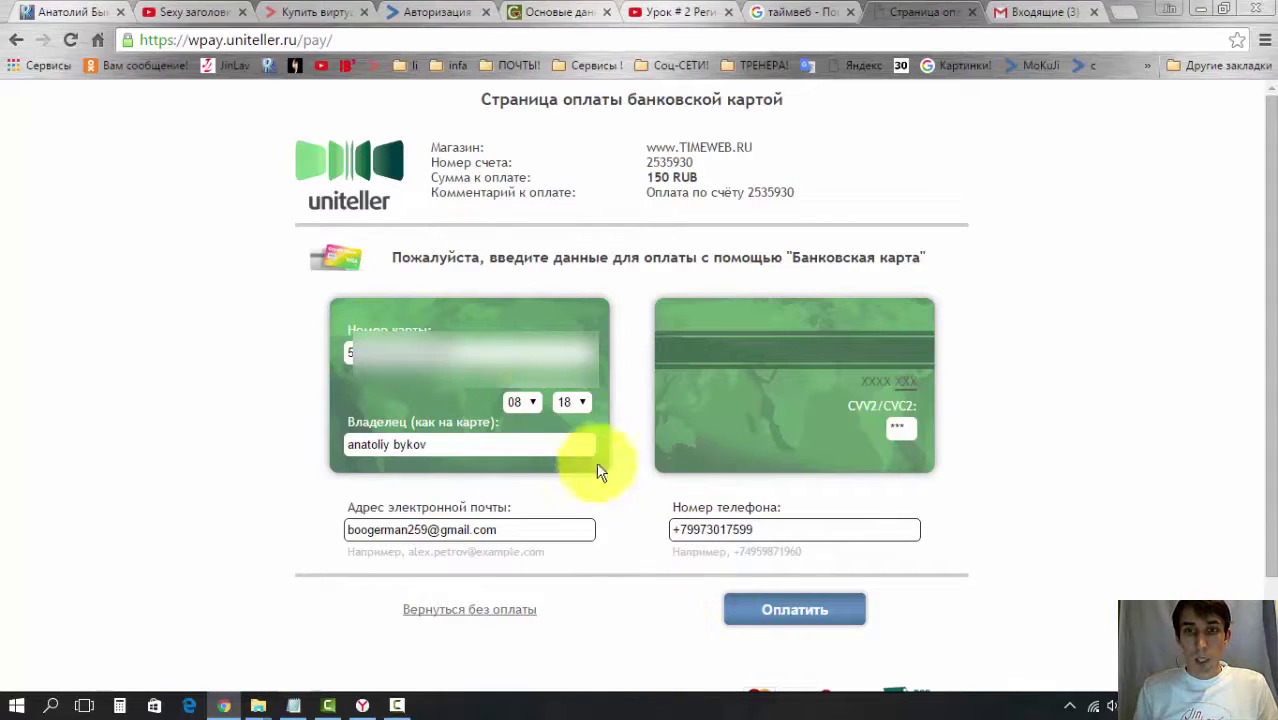
left_click(752, 614)
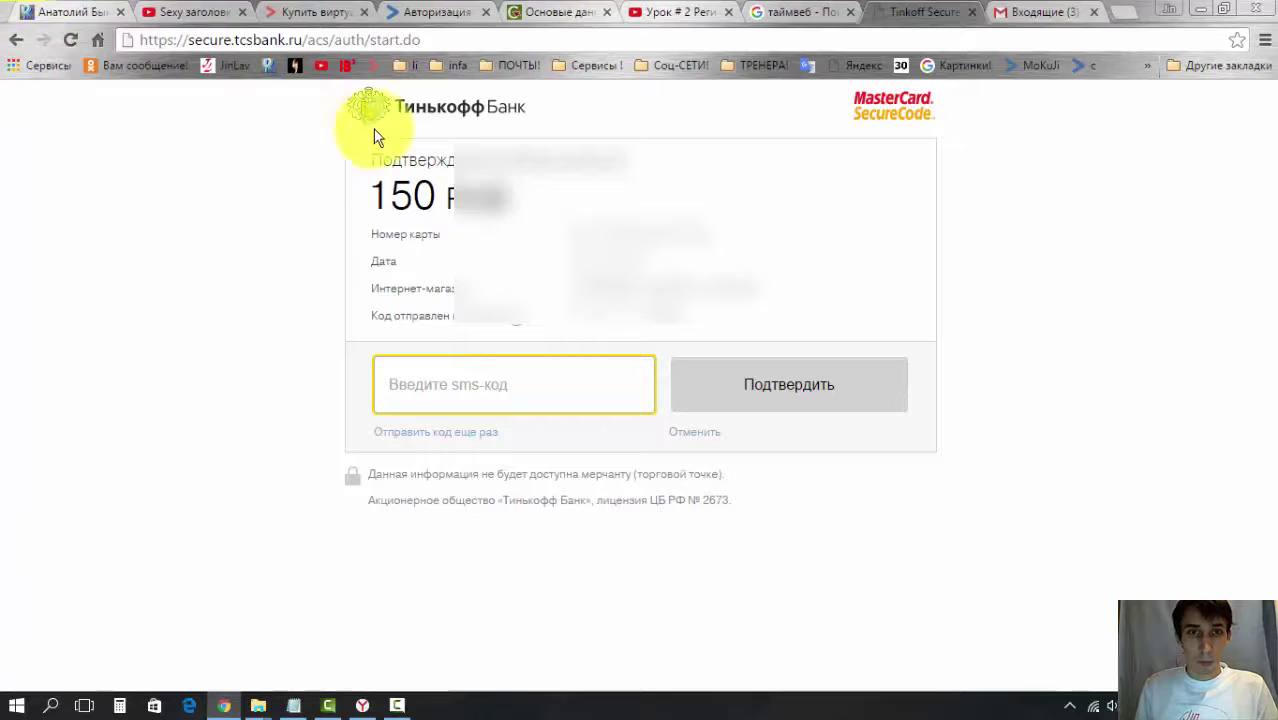
Enter the received SMS verification code and confirm the 150 ₽ Tinkoff 3-D Secure payment
left_click(459, 385)
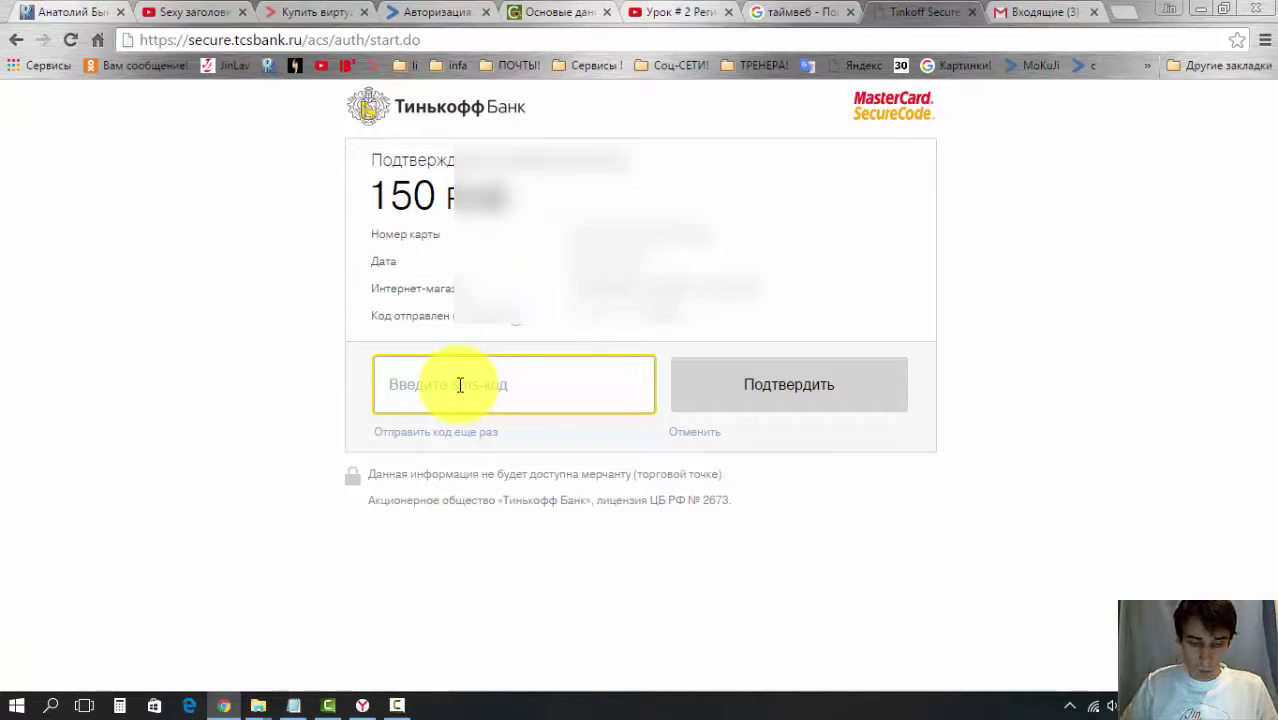
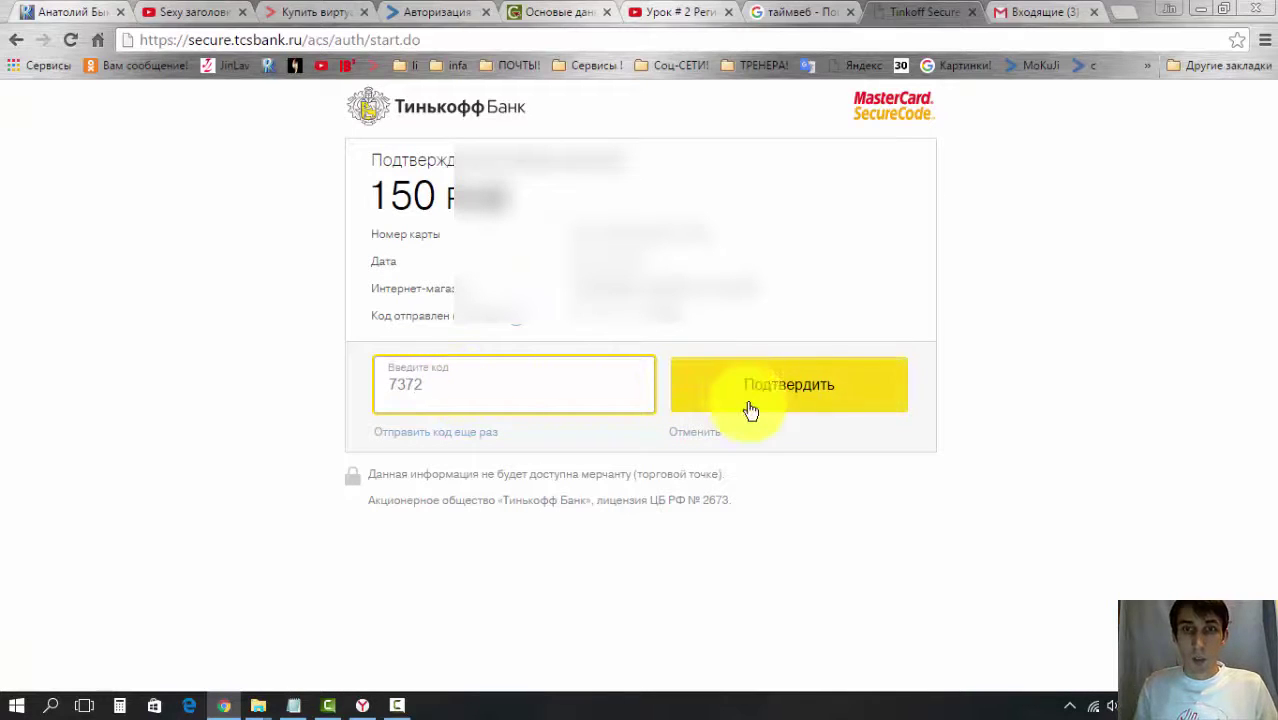
left_click(754, 407)
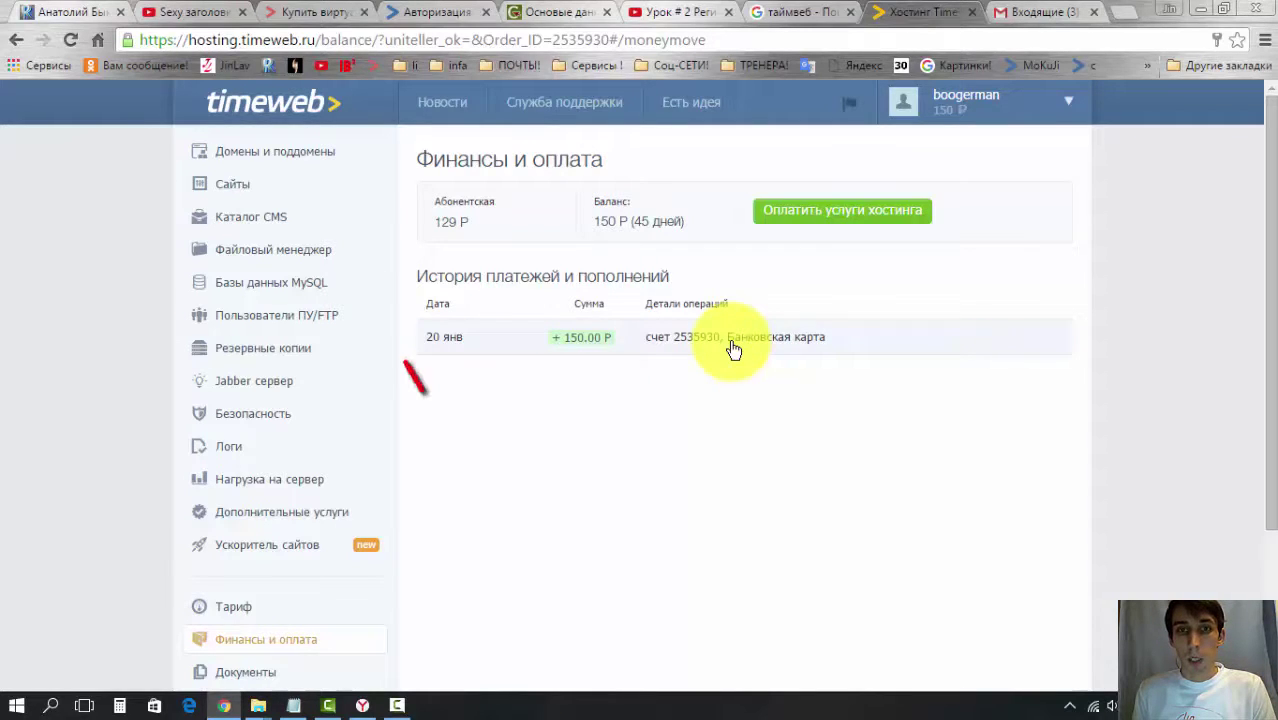
Return to the hosting dashboard, review the 150 ₽ balance panels, and open the balance top-up page
left_click(733, 348)
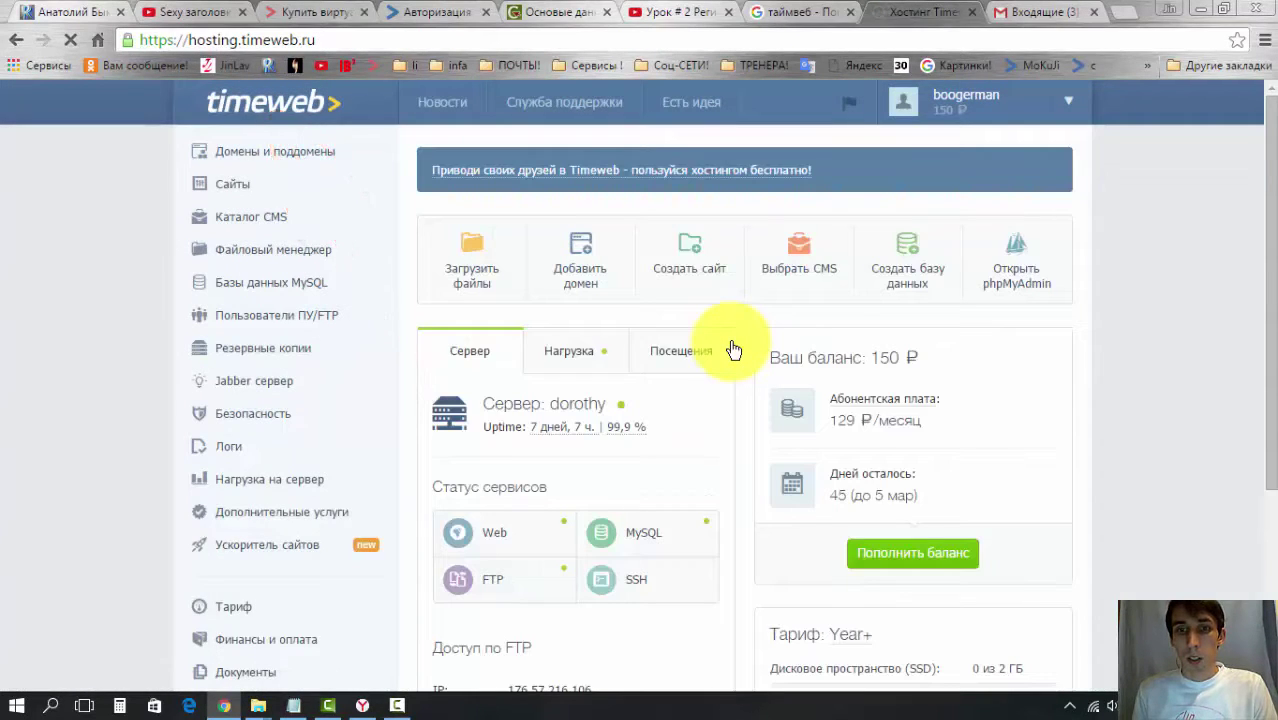
scroll(733, 348, "down", 1)
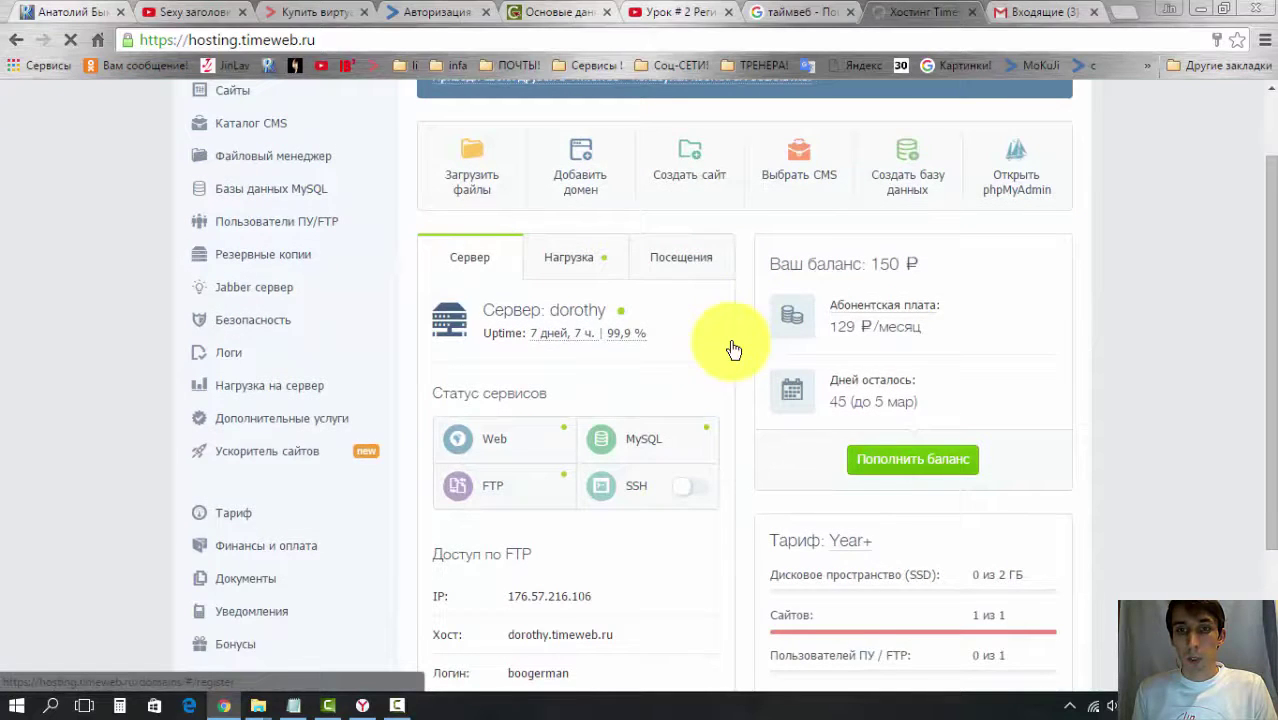
scroll(733, 348, "up", 1)
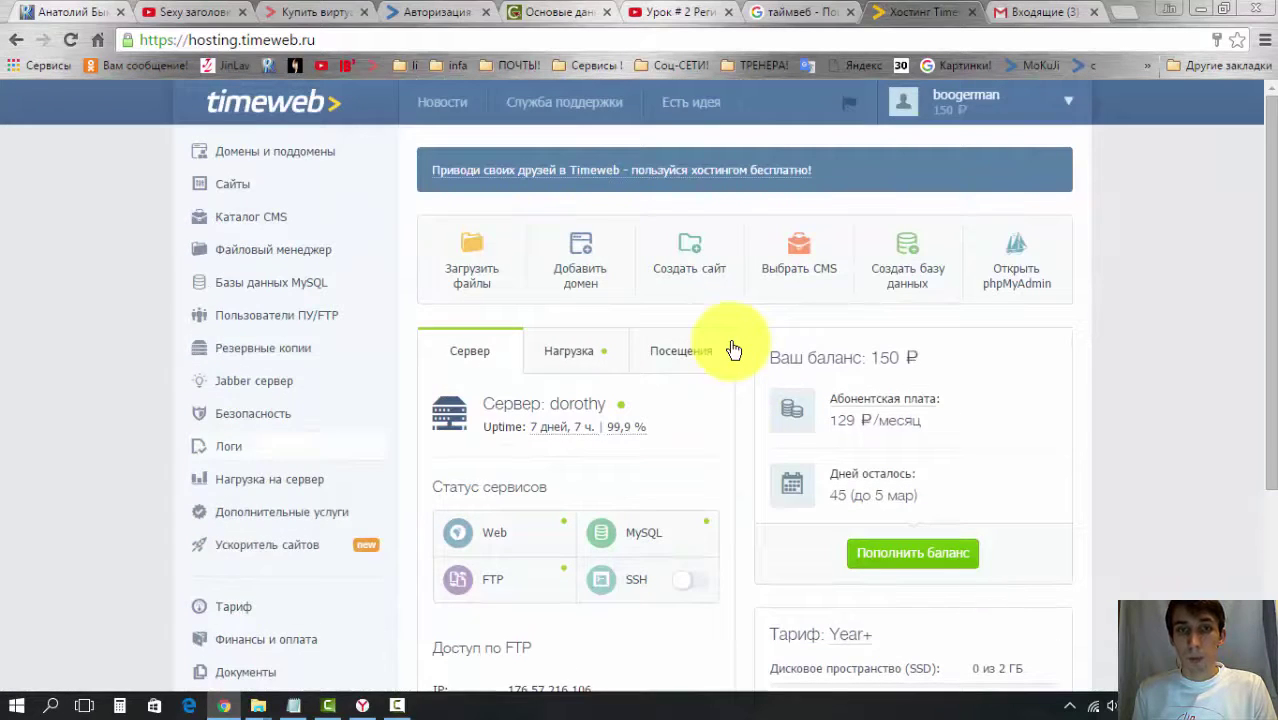
scroll(733, 348, "down", 2)
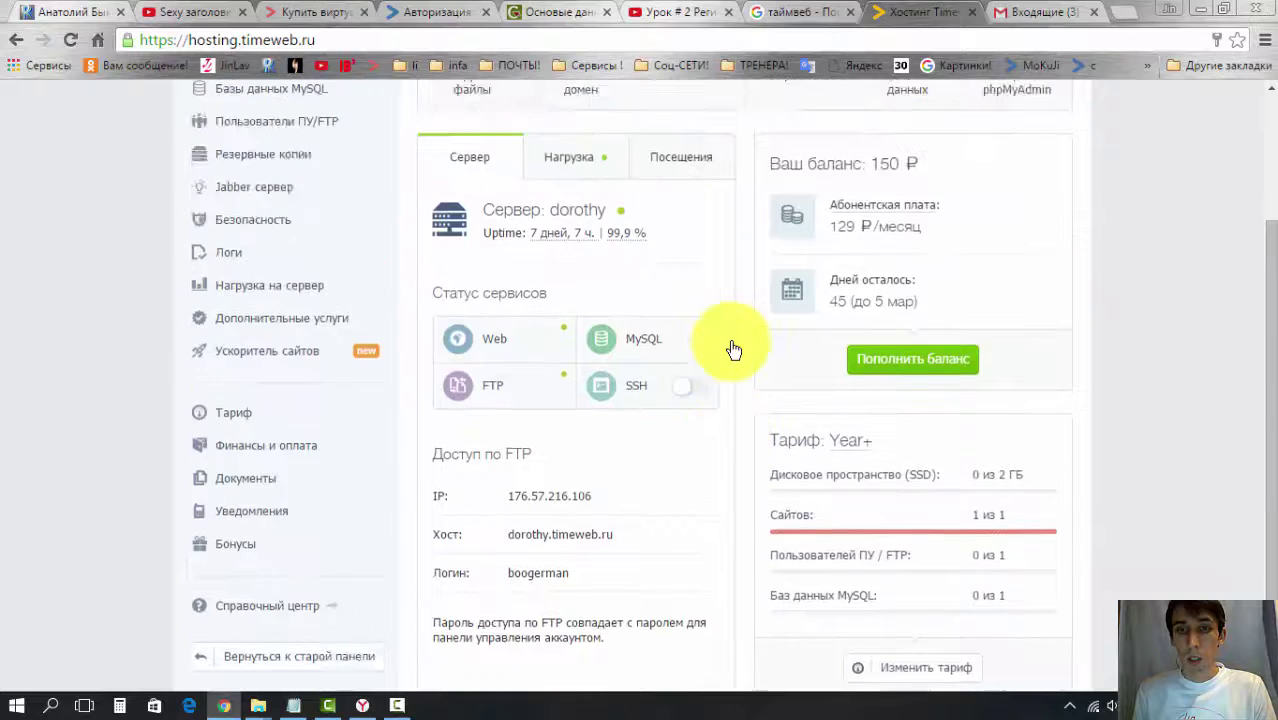
scroll(733, 348, "up", 2)
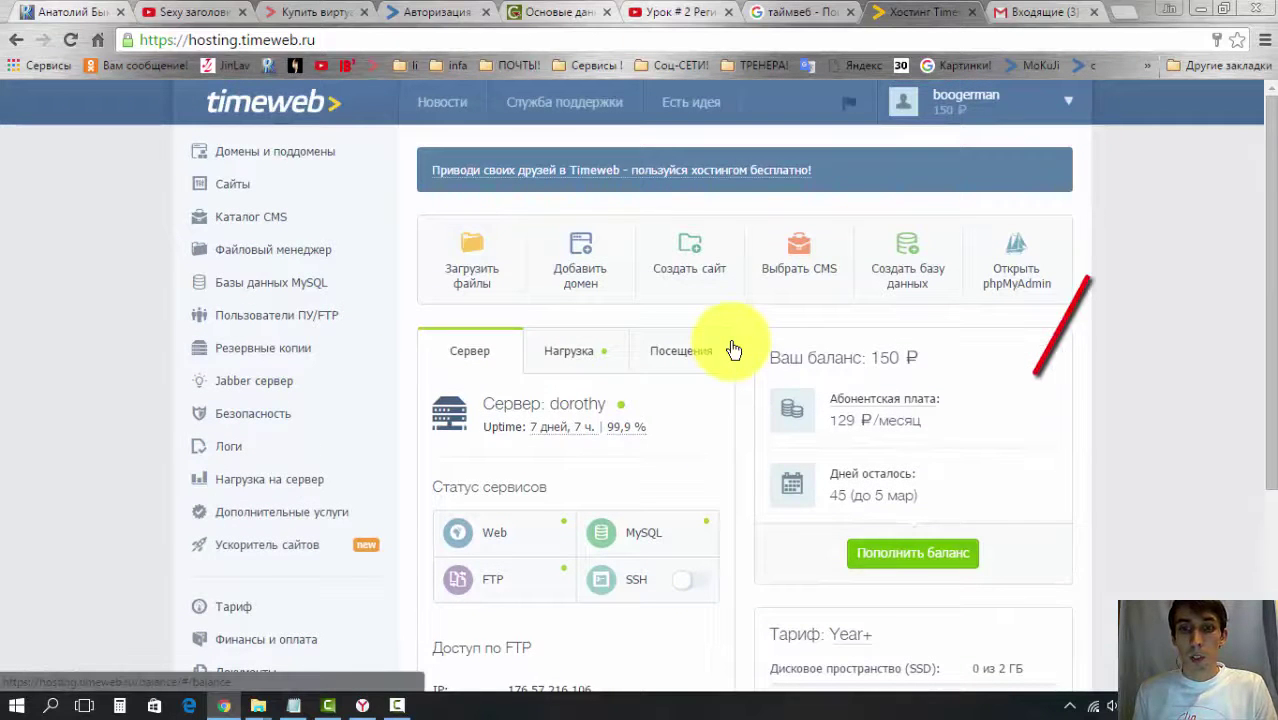
left_click(912, 553)
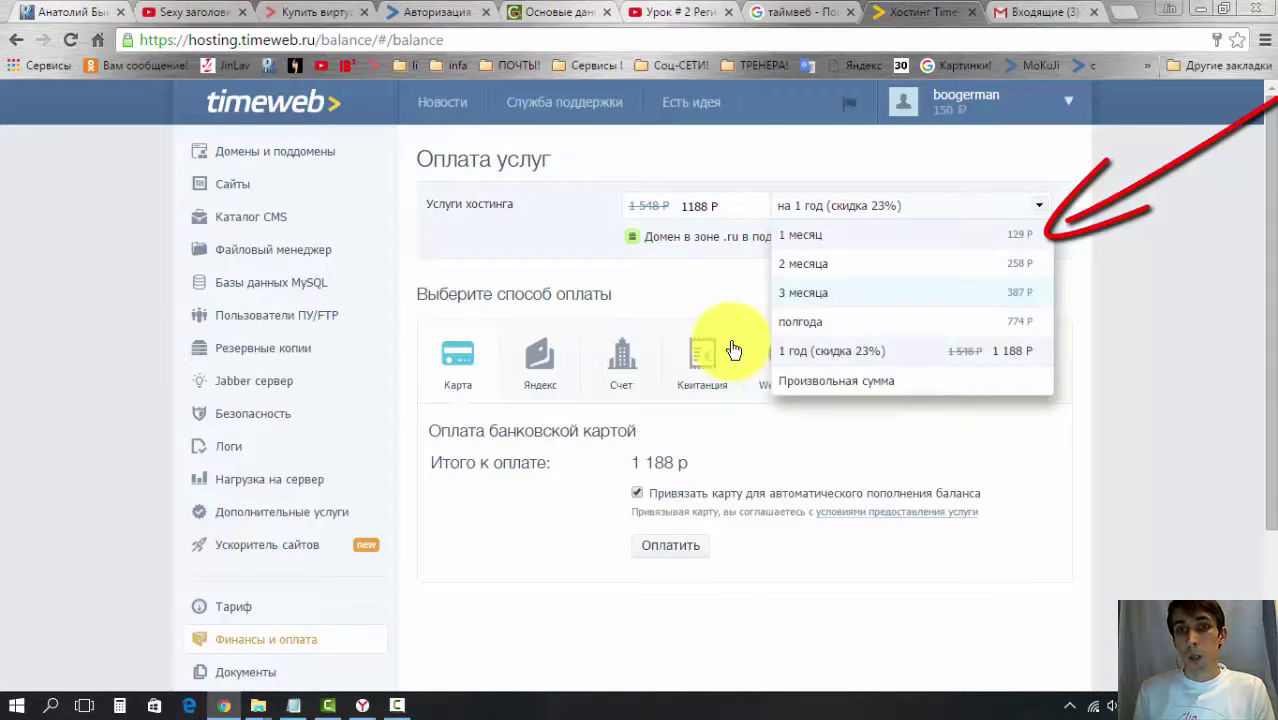
Choose the 'на 1 месяц' period (129 ₽) in the Услуги хостинга dropdown
key("Down")
key("Down")
key("Down")
key("Up")
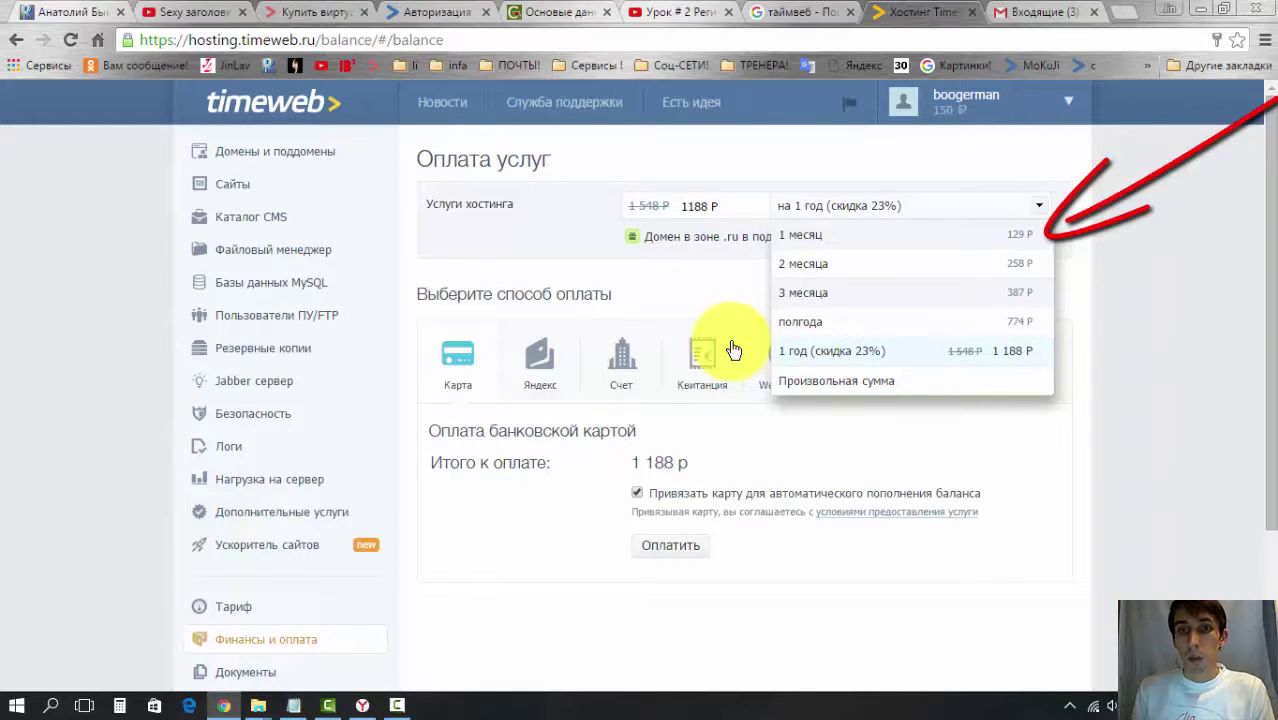
key("Down")
key("Up")
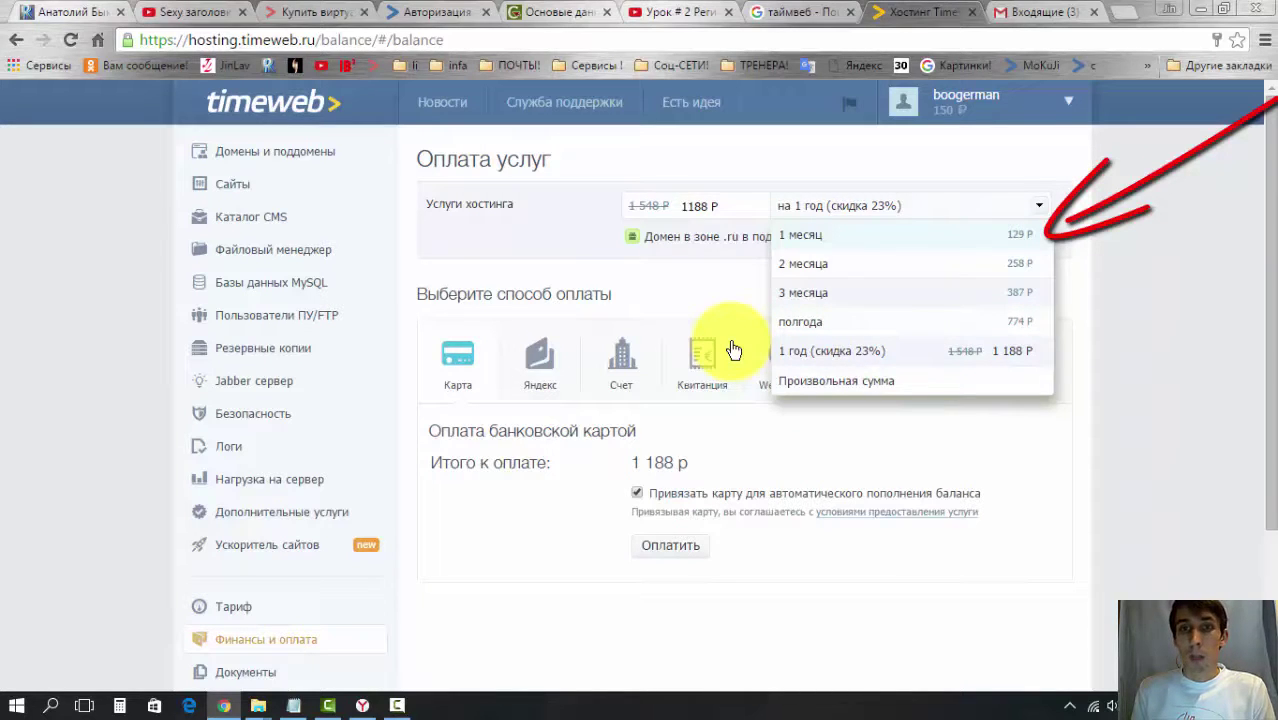
key("Return")
key("alt+Down")
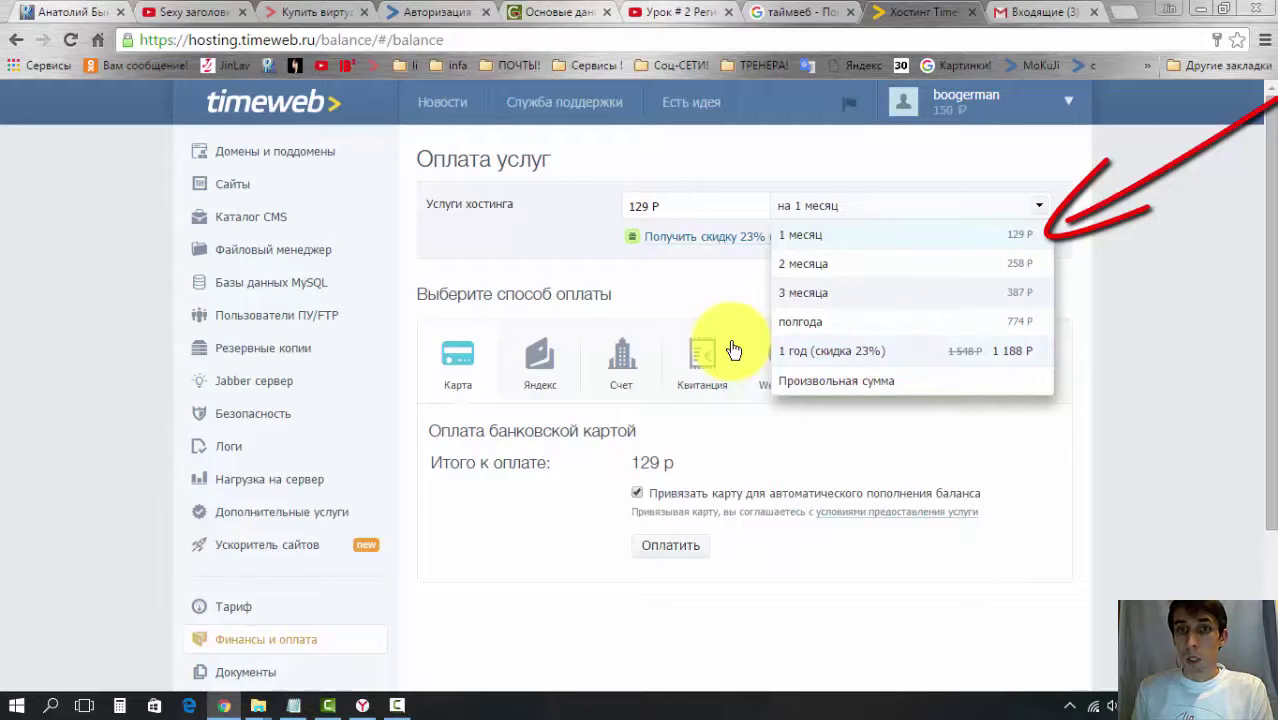
key("Escape")
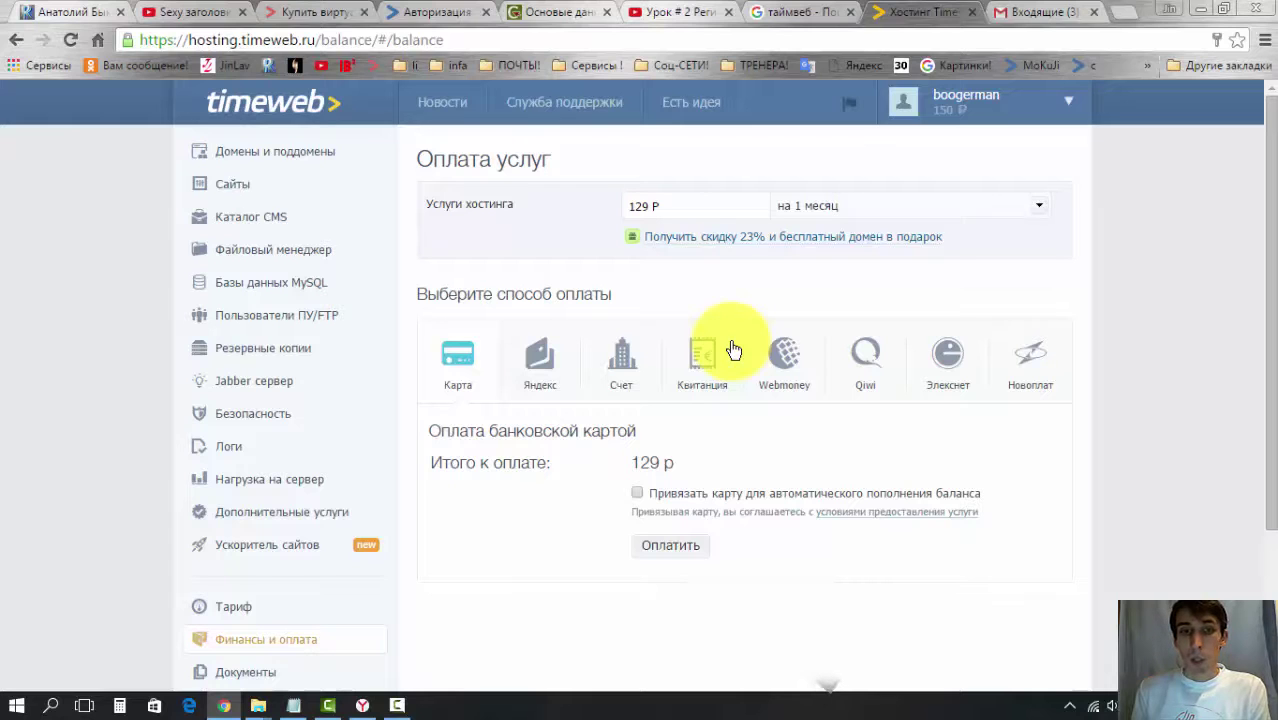
Proceed to the 129 ₽ card payment and enter the card number with expiry 08/18
left_click(733, 349)
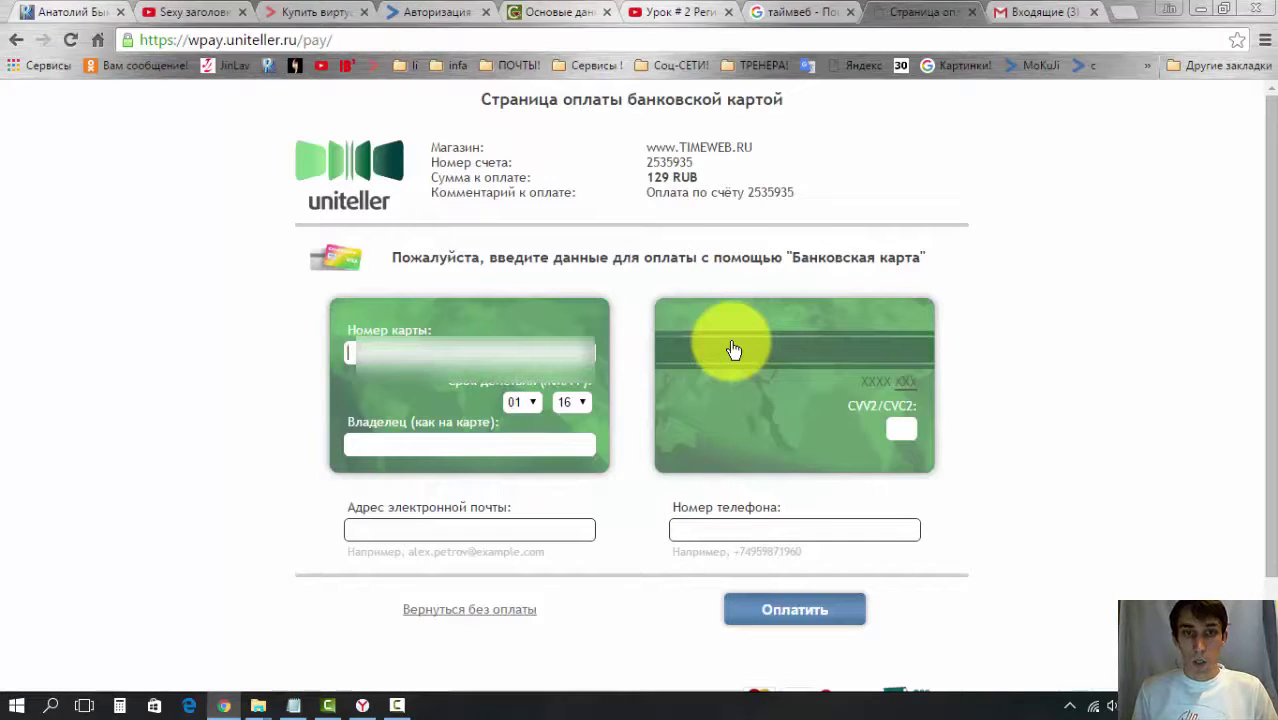
type("5")
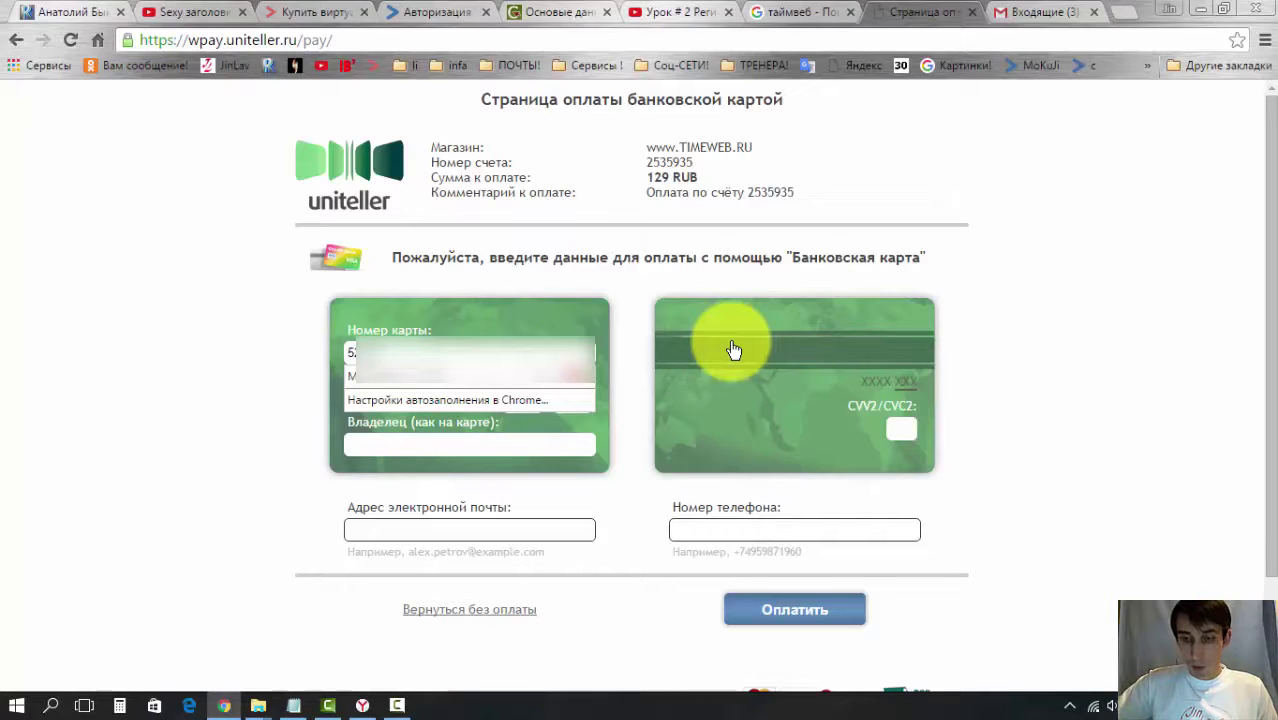
type("2345")
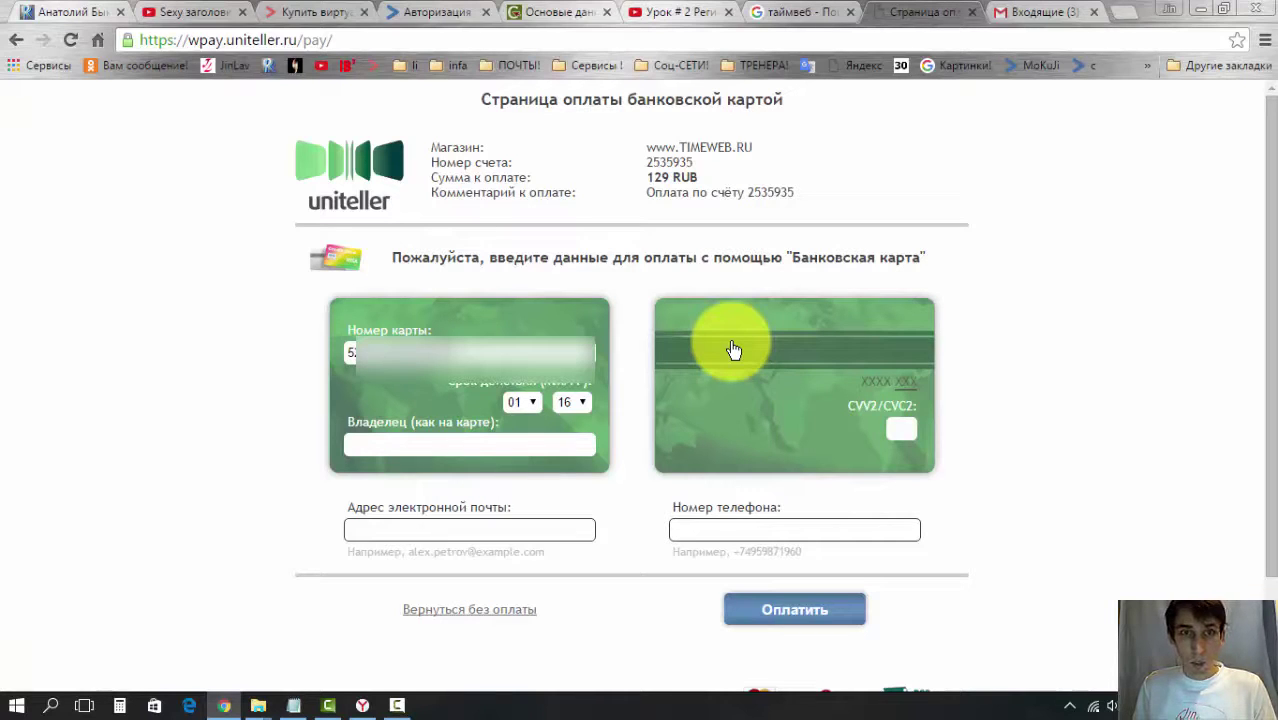
key("alt+Down")
key("Down")
key("Down")
key("Down")
key("Down")
key("Down")
key("Down")
key("Down")
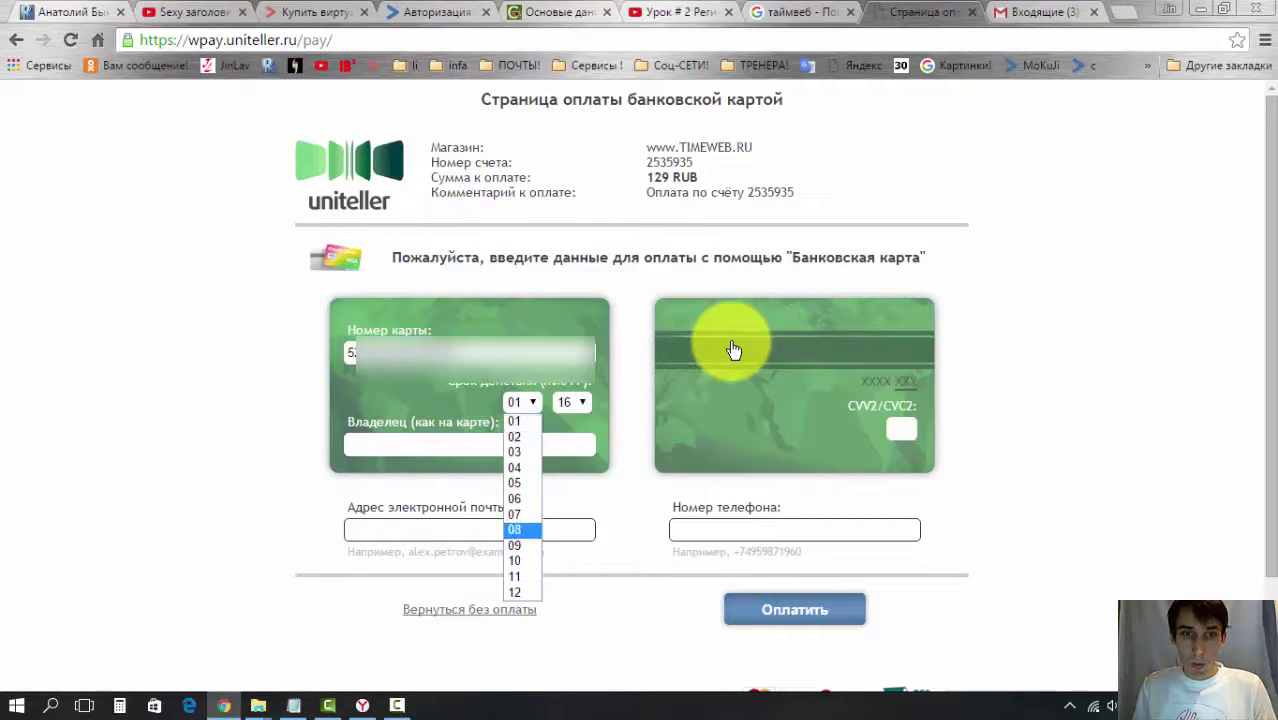
key("Return")
key("Tab")
key("alt+Down")
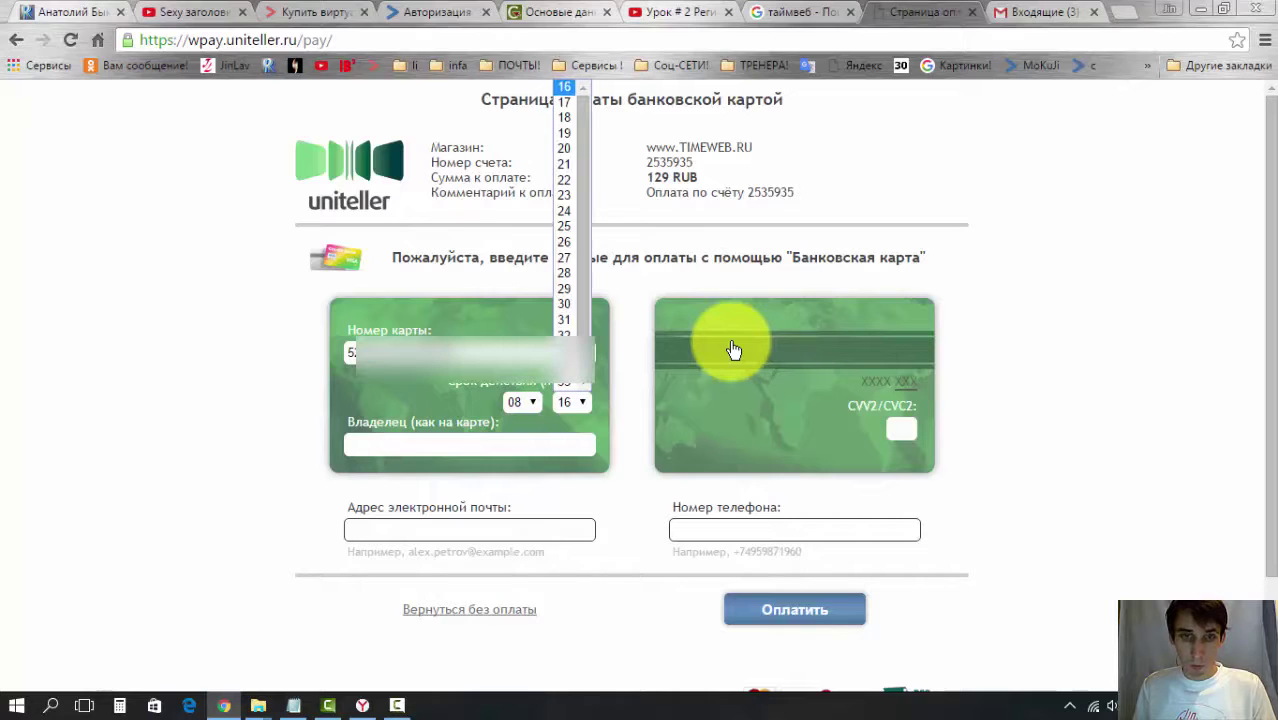
key("Down")
key("Down")
key("Return")
Fill in the cardholder's name and the card security code
key("Tab")
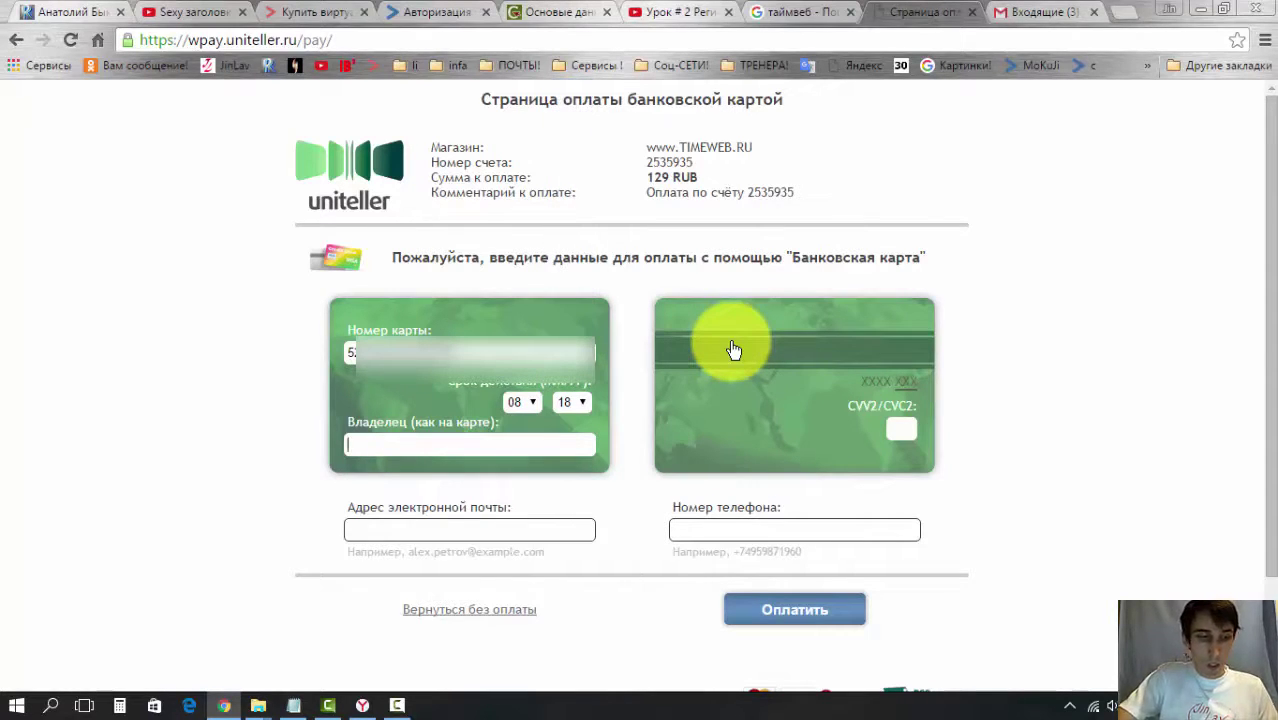
type("фтф")
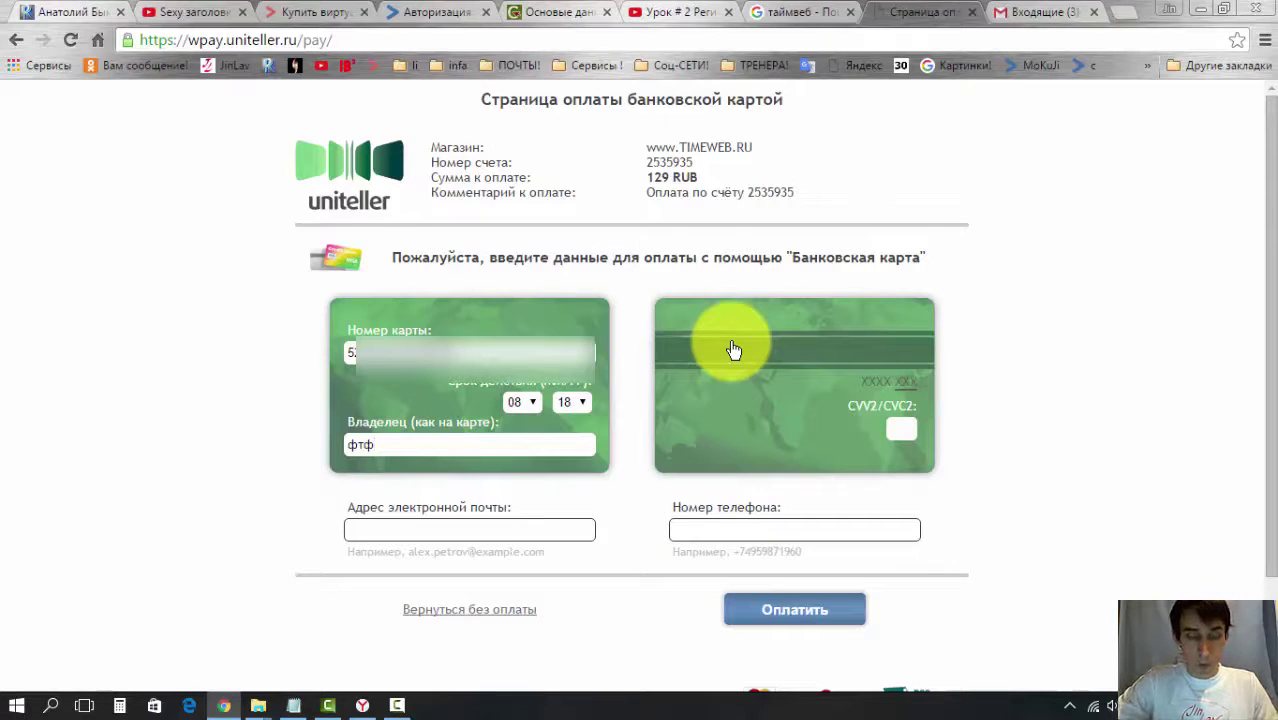
key("BackSpace")
key("BackSpace")
key("BackSpace")
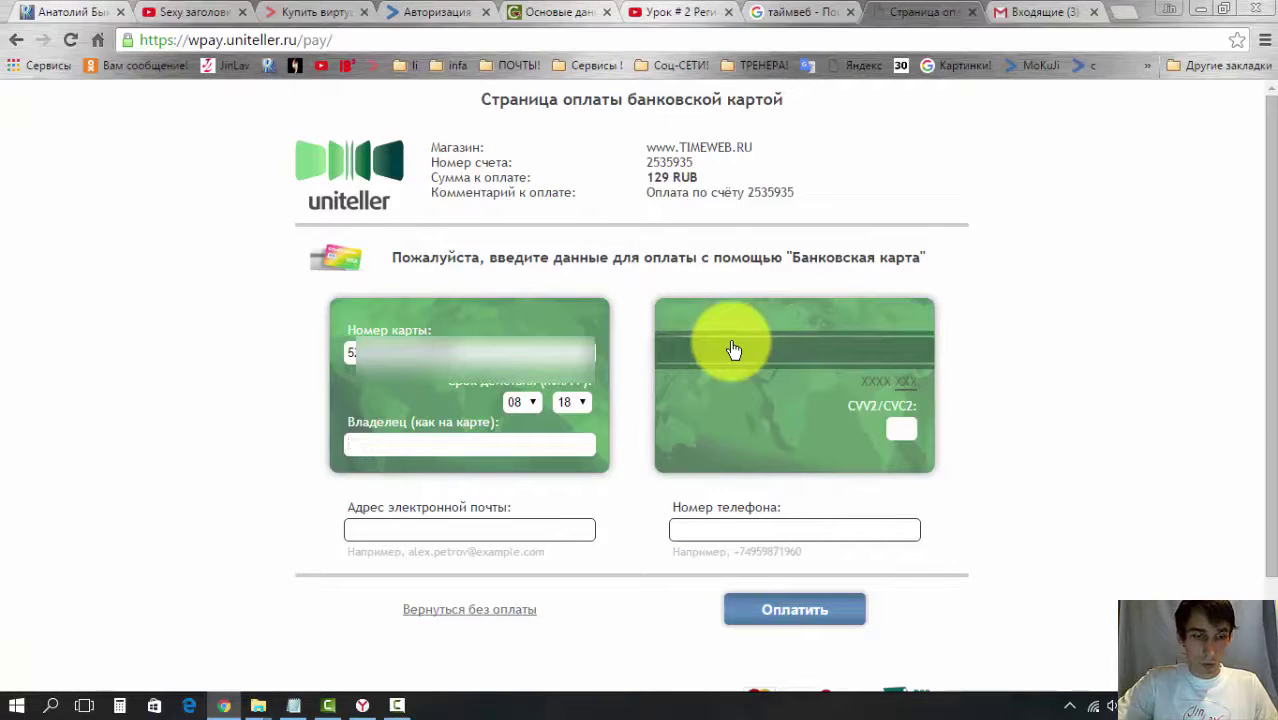
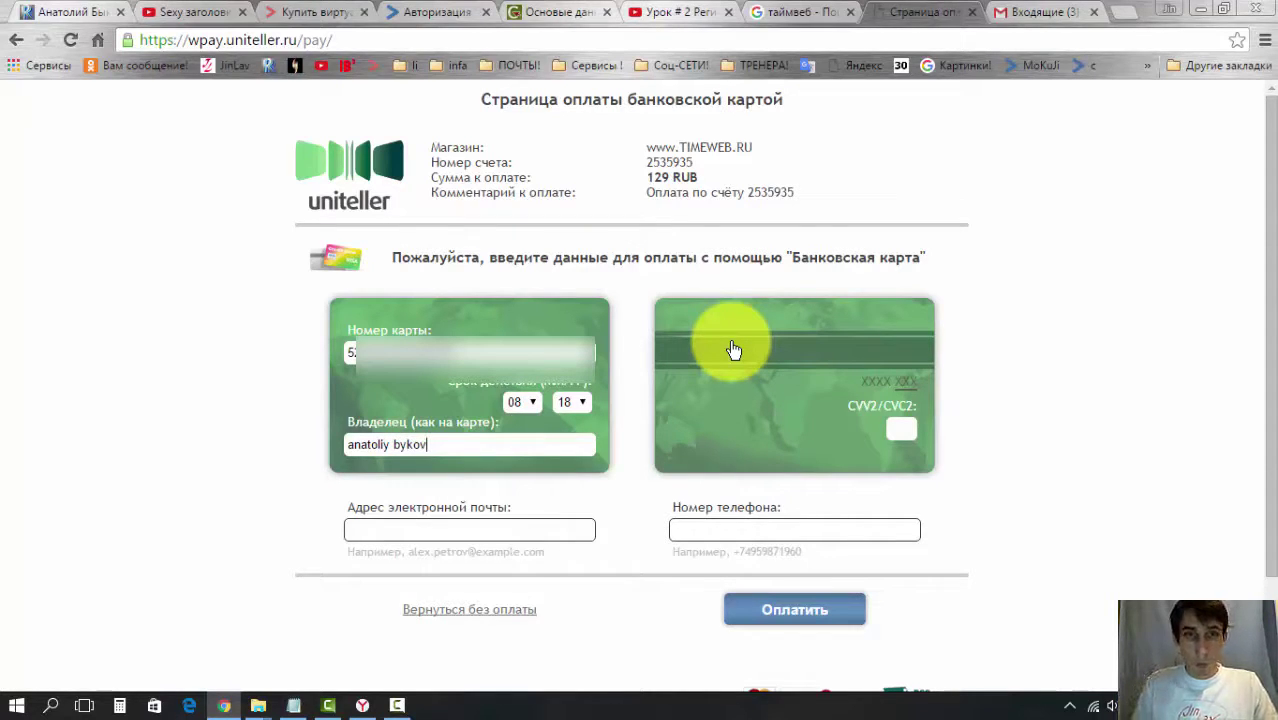
key("Tab")
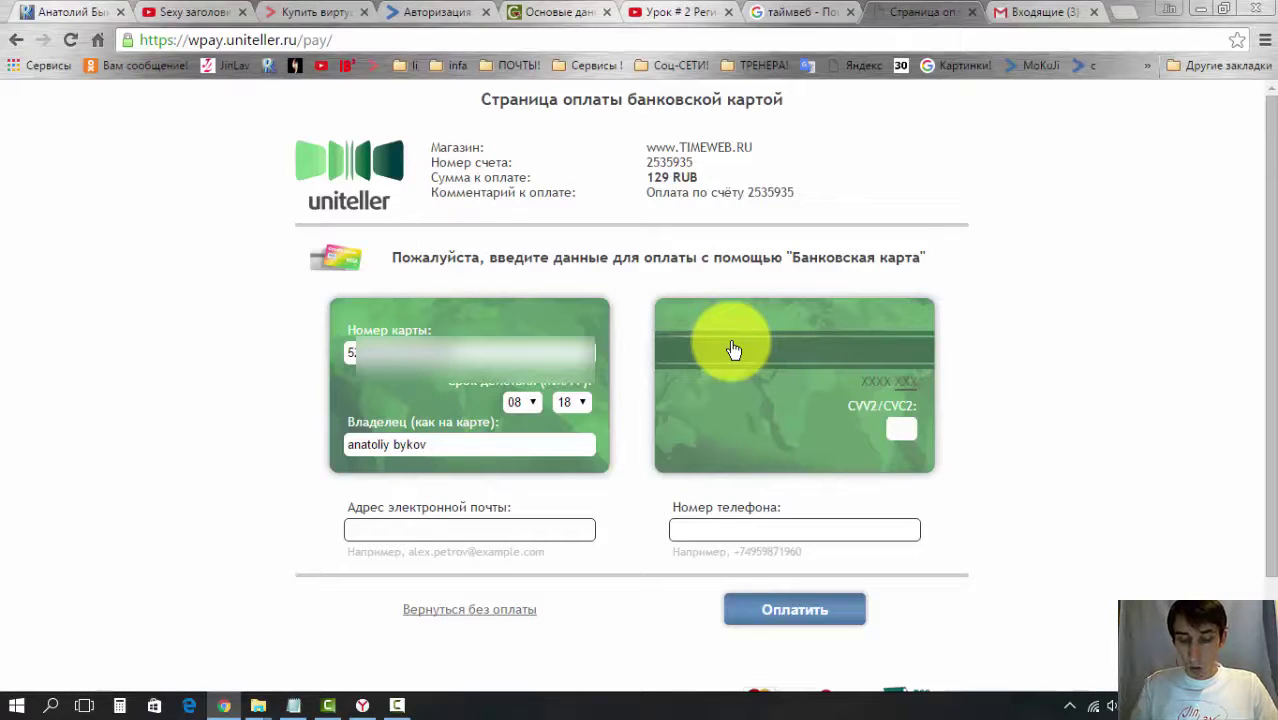
type("1**")
Paste the contact e-mail, pick the saved phone number, and submit the 129 RUB payment
key("Tab")
key("Menu")
key("Up")
key("Up")
key("Up")
key("Up")
key("Up")
key("Up")
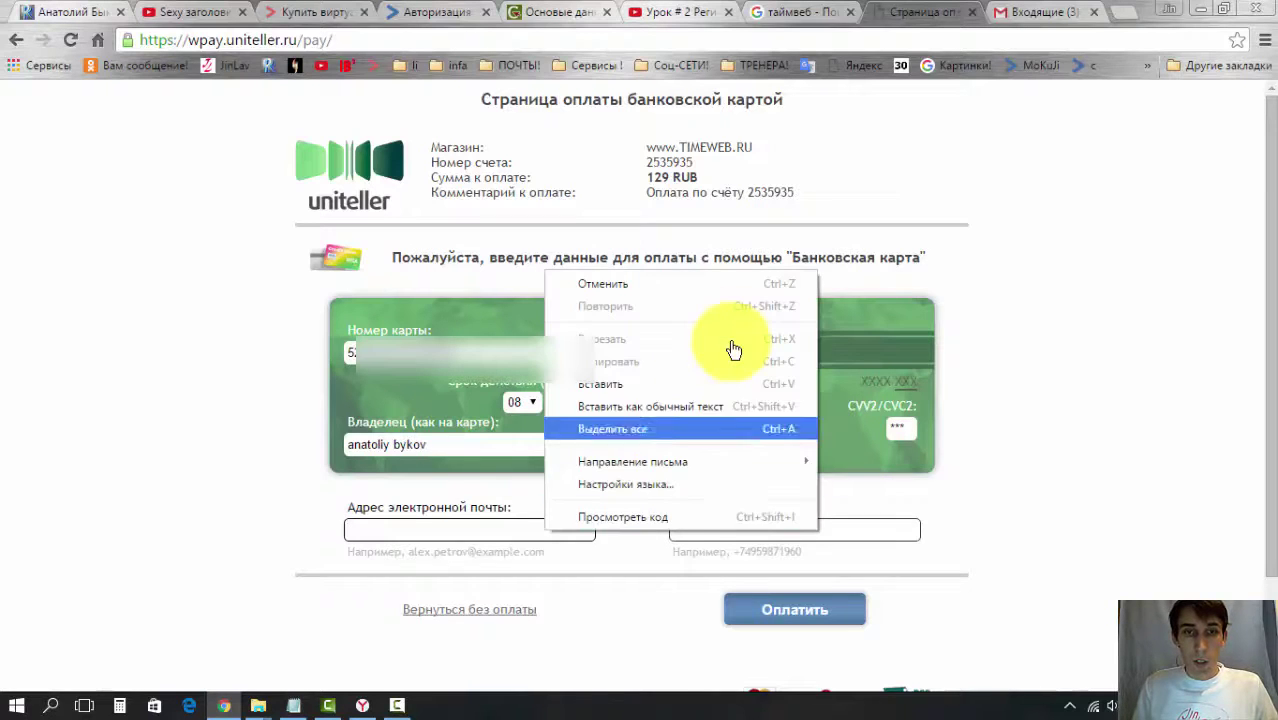
key("Return")
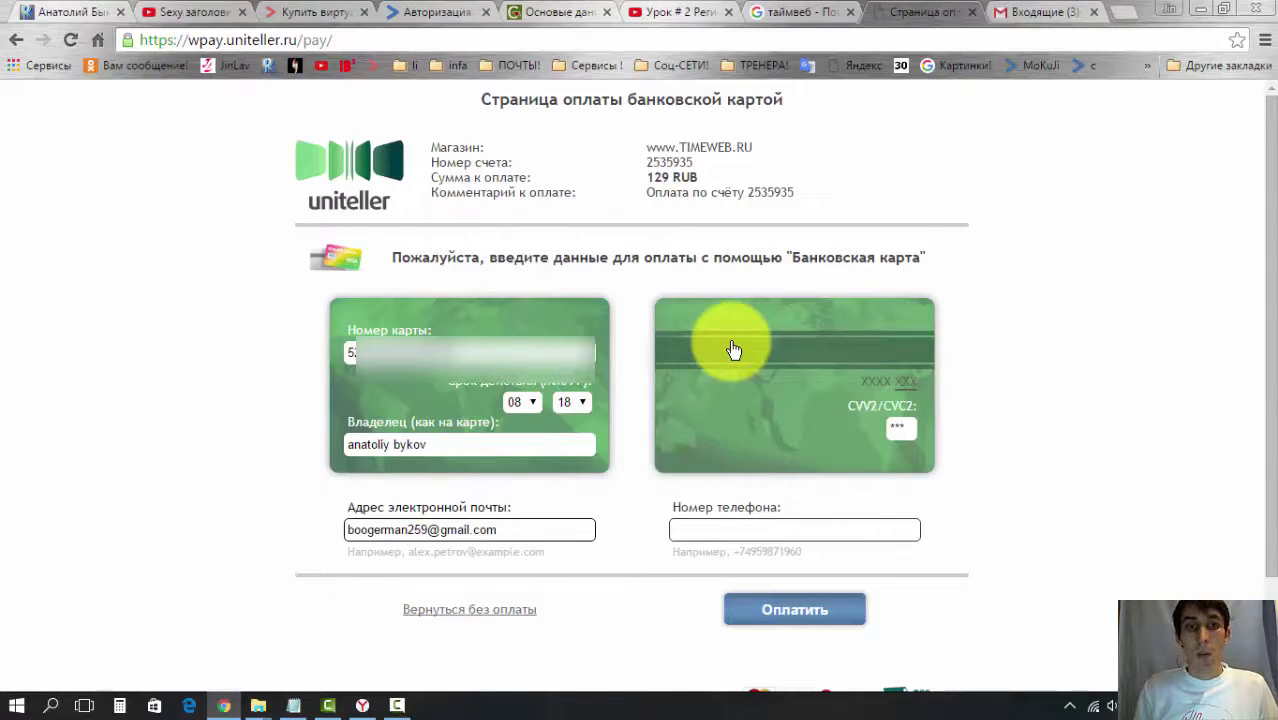
key("Tab")
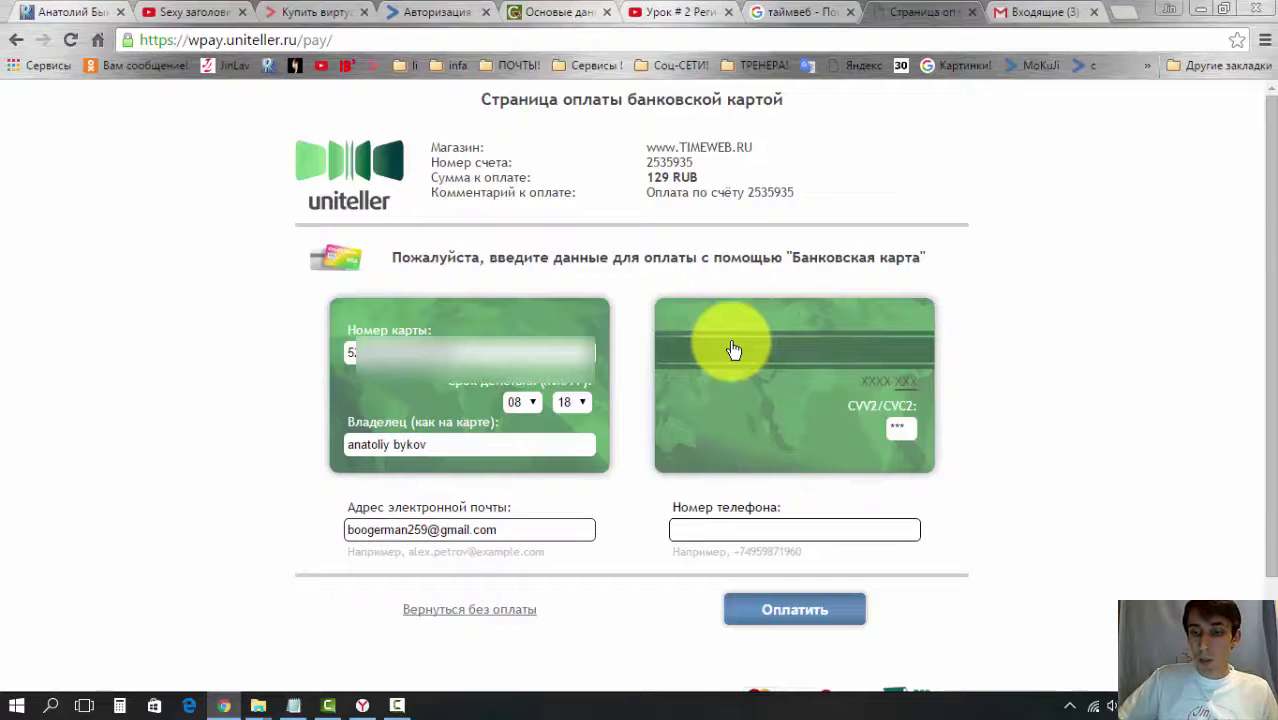
type("+7")
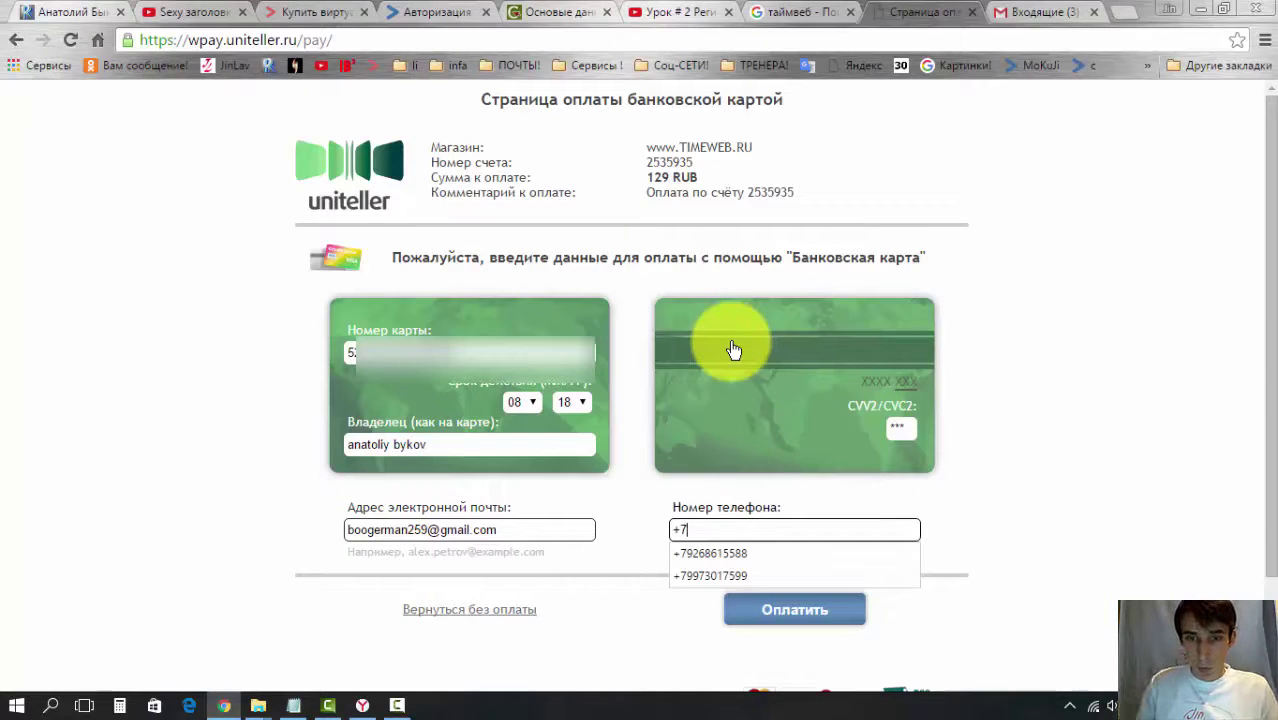
key("Down")
key("Down")
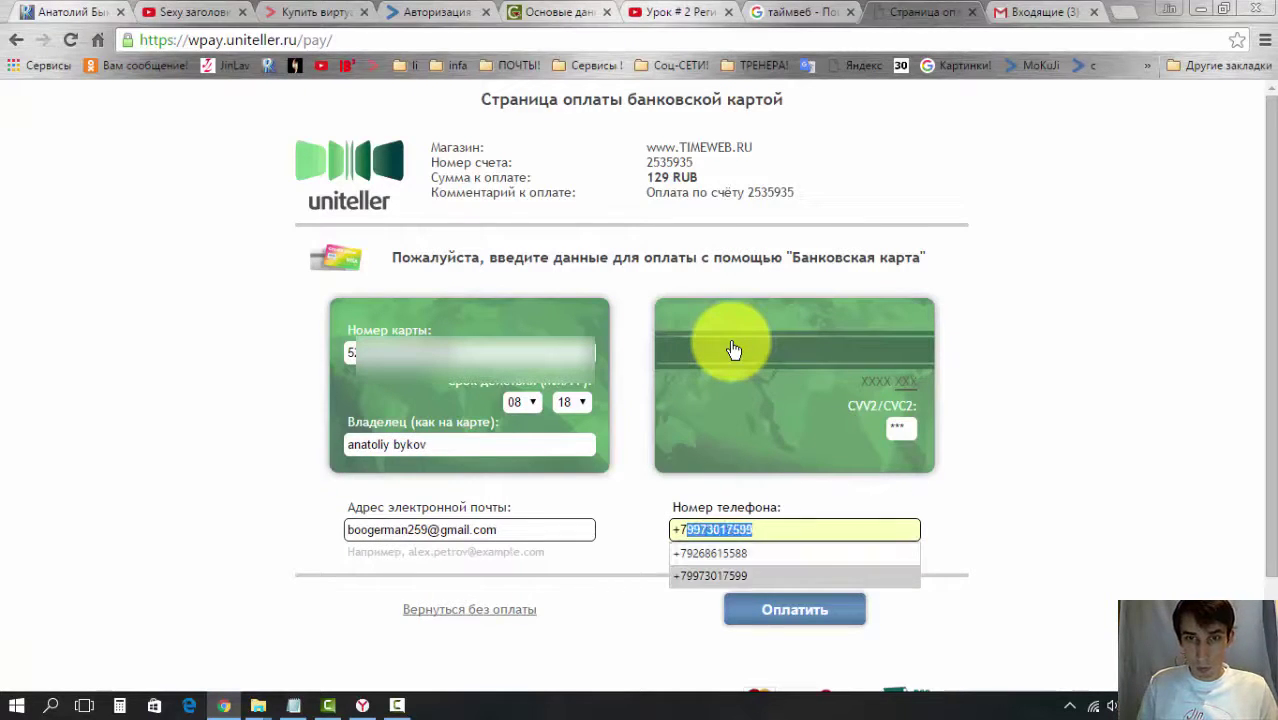
key("Return")
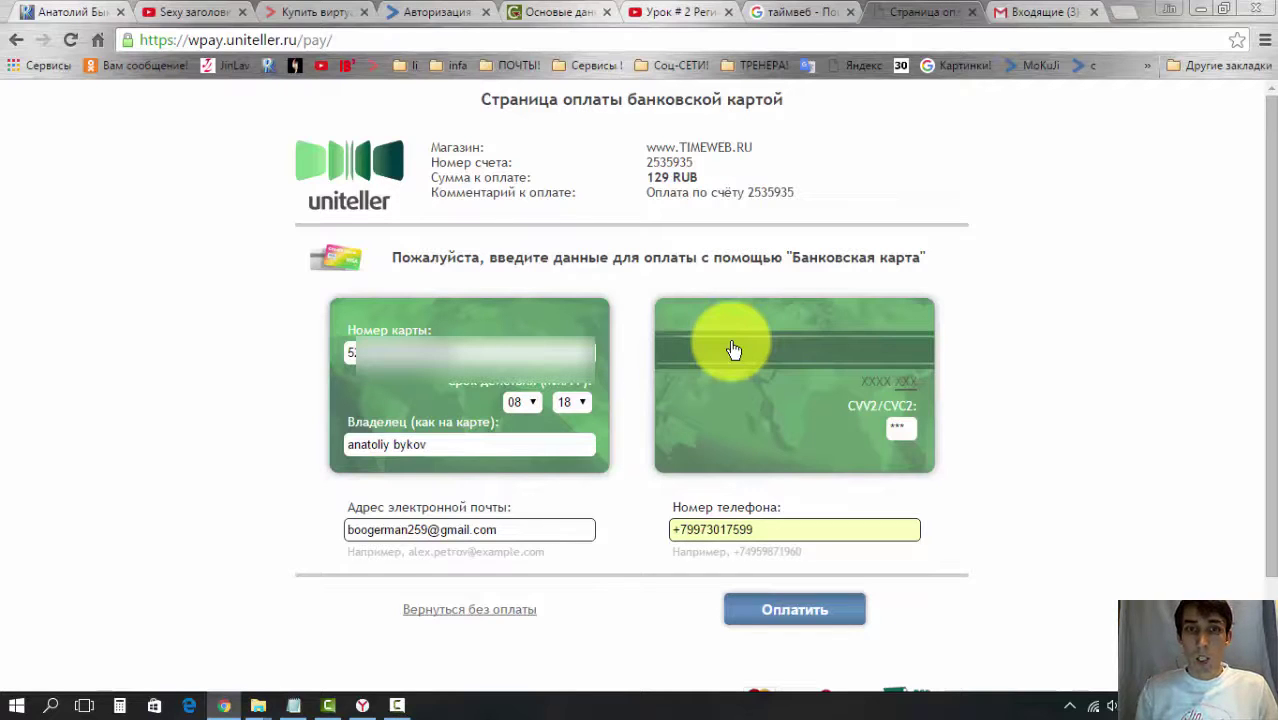
key("Return")
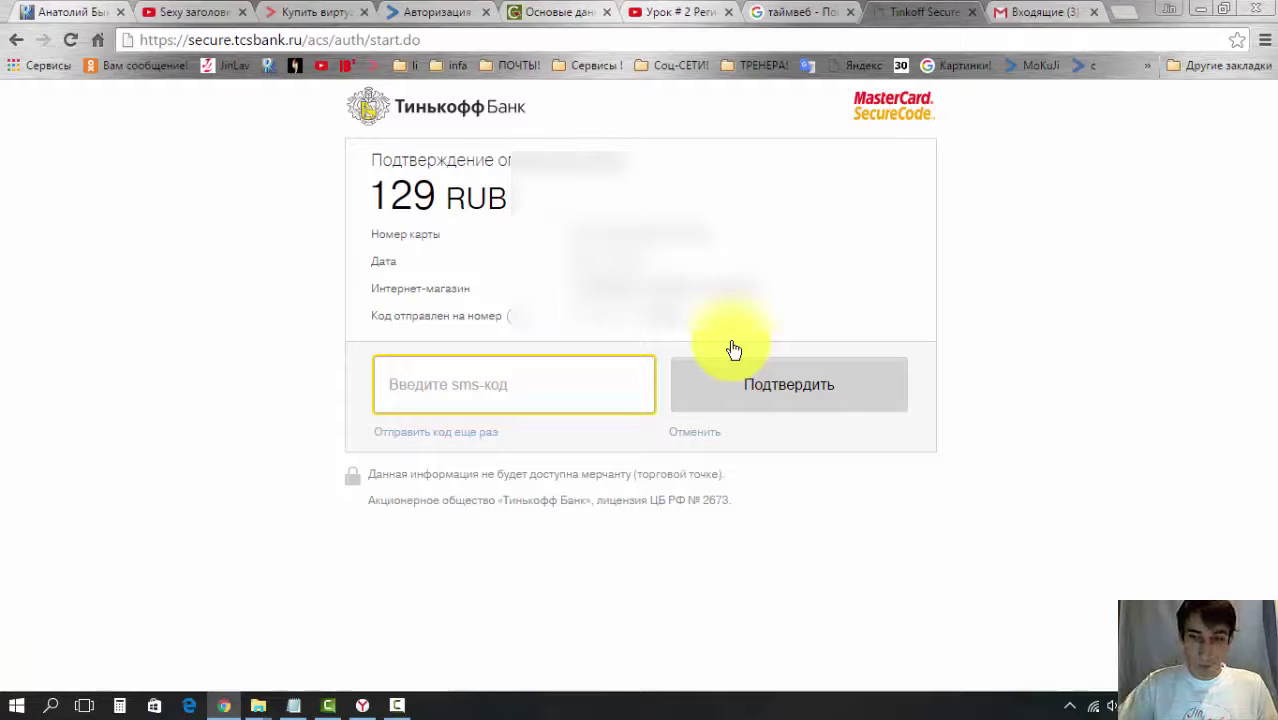
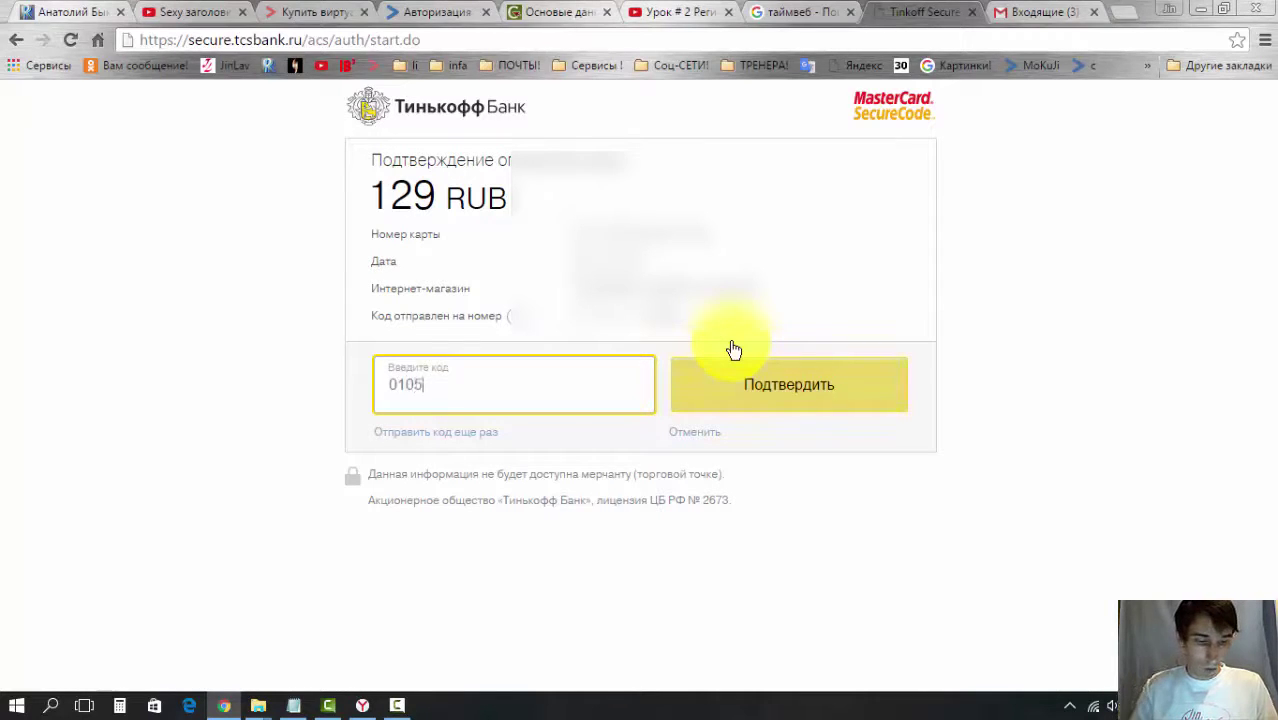
Type the SMS verification code, correcting a typo, and confirm the 129 RUB payment
key("Return")
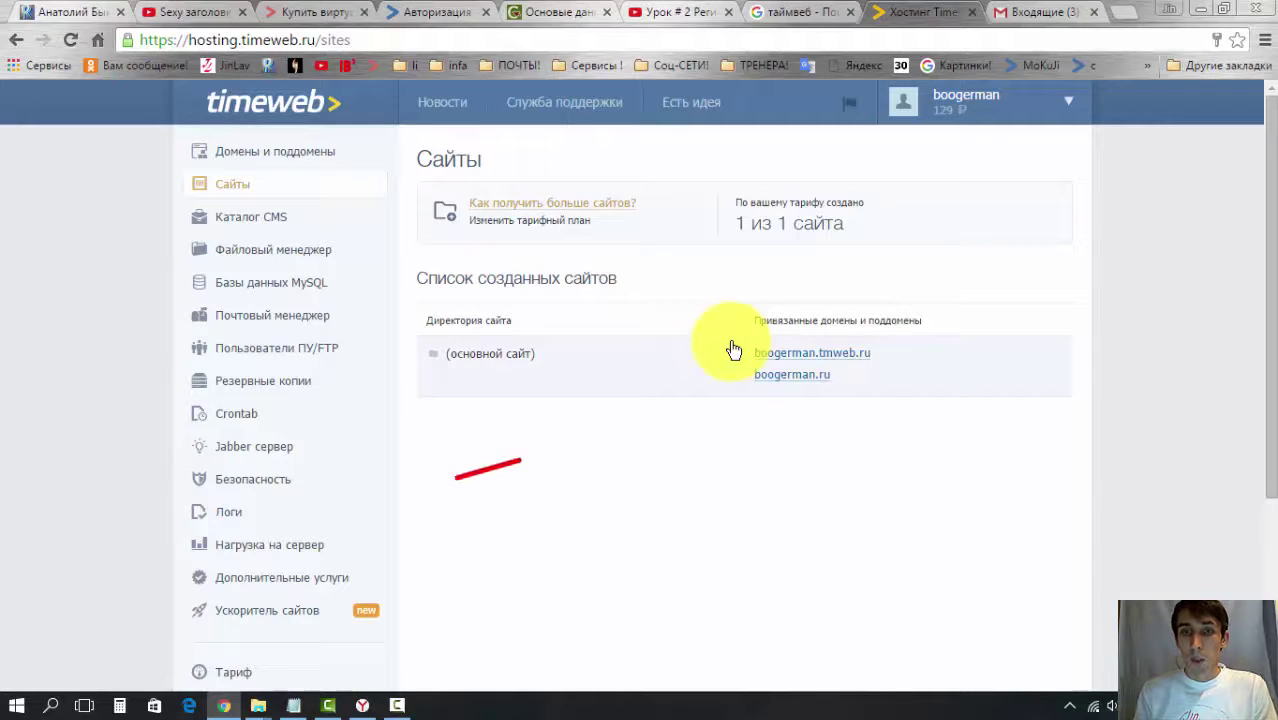
Check the Сайты list: 1 of 1 sites used, main site bound to boogerman.tmweb.ru and boogerman.ru
mouse_move(733, 349)
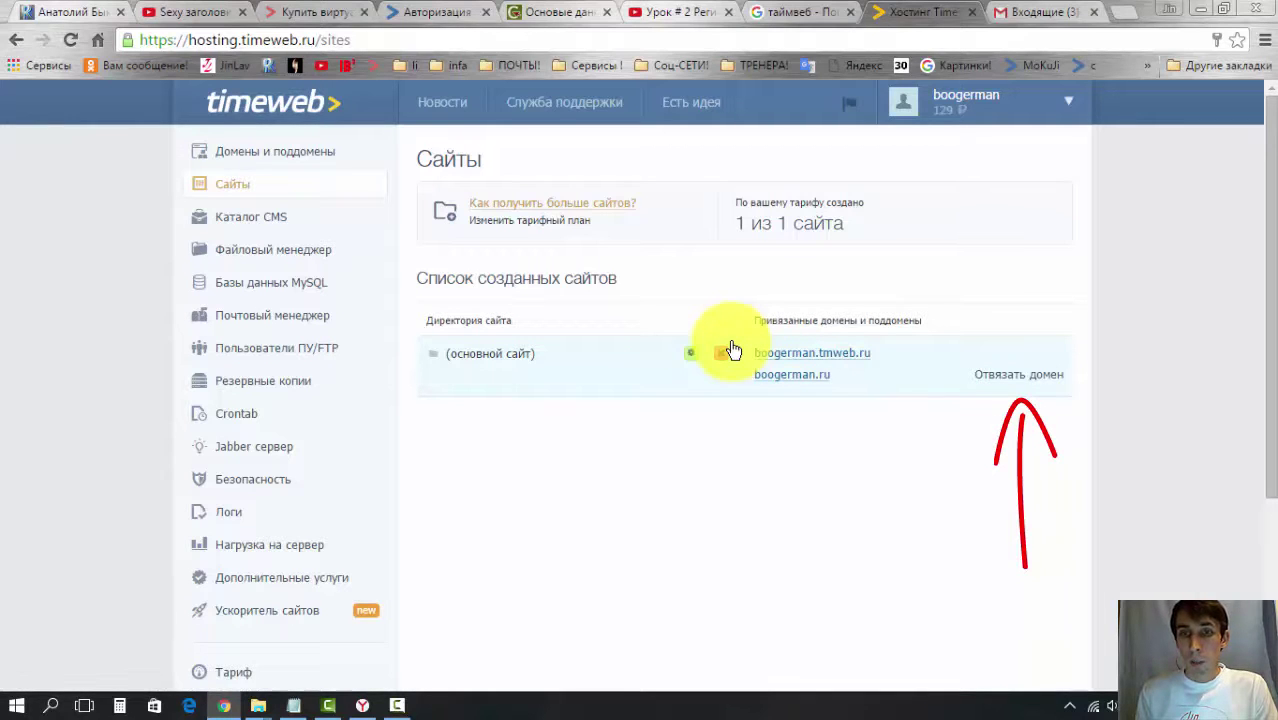
Unbind boogerman.ru from the main site and confirm, leaving only boogerman.tmweb.ru
left_click(731, 348)
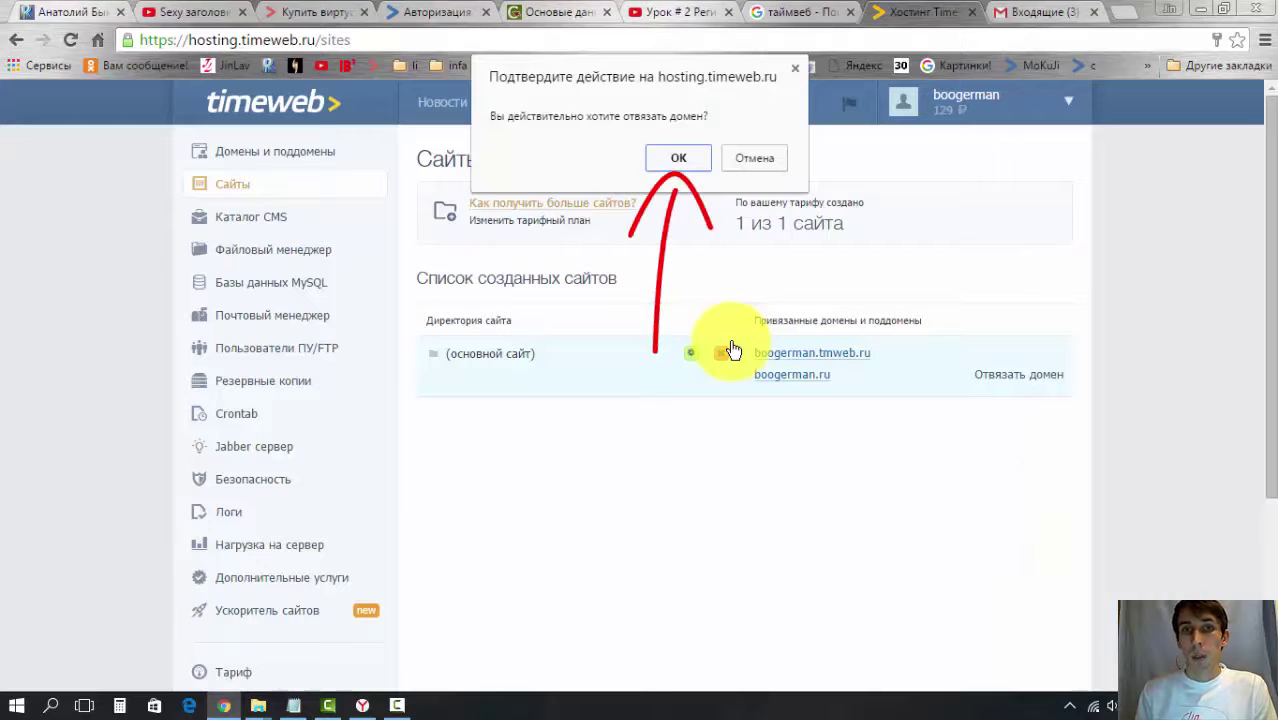
key("Return")
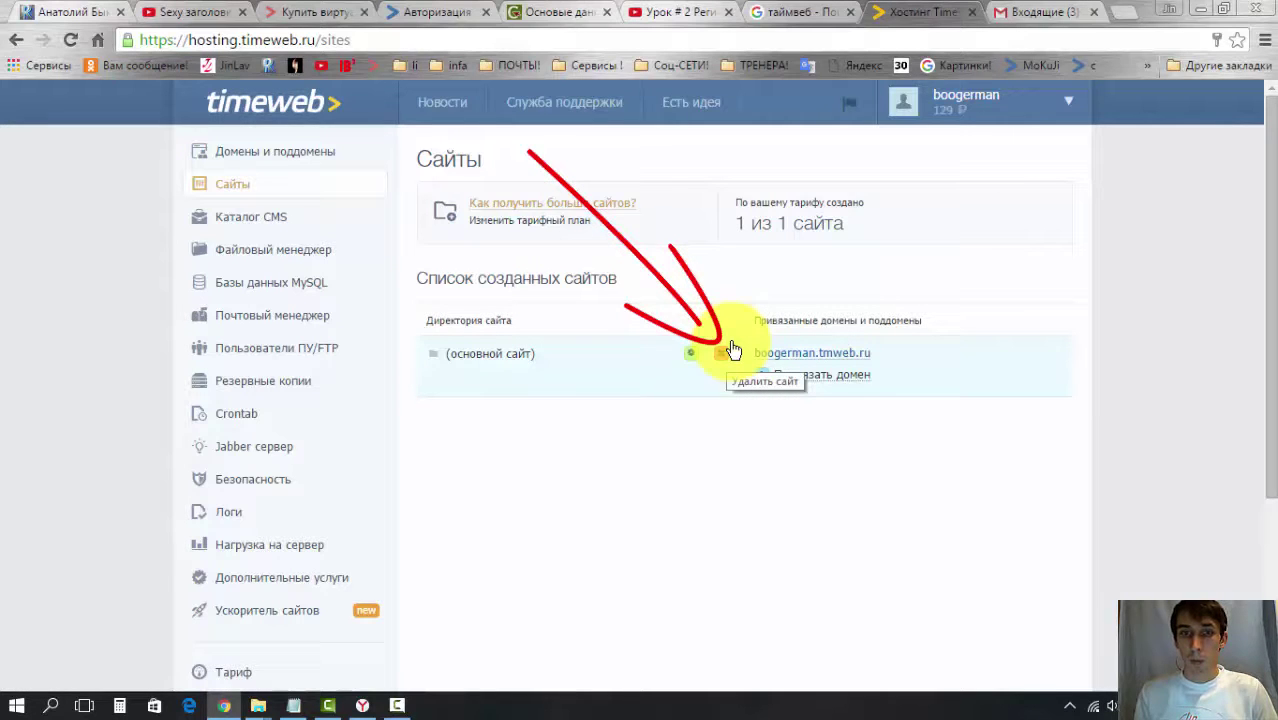
Delete the old main site and confirm its removal
left_click(732, 350)
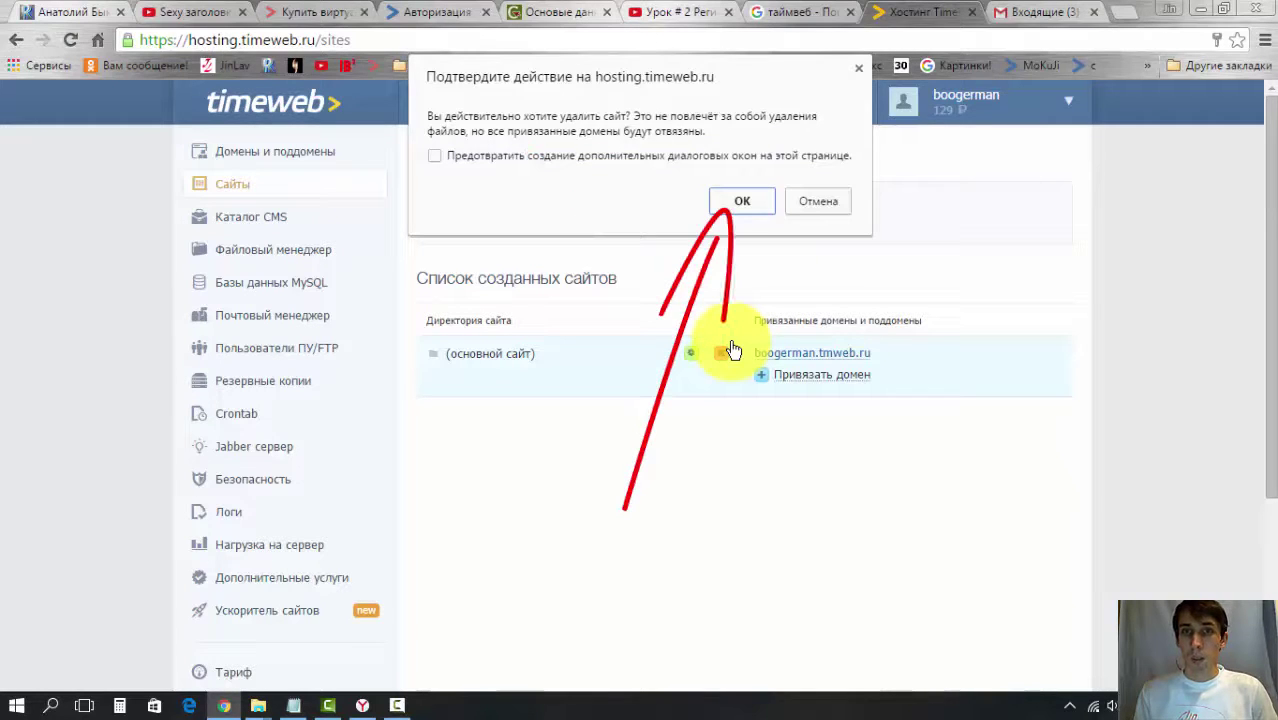
key("Return")
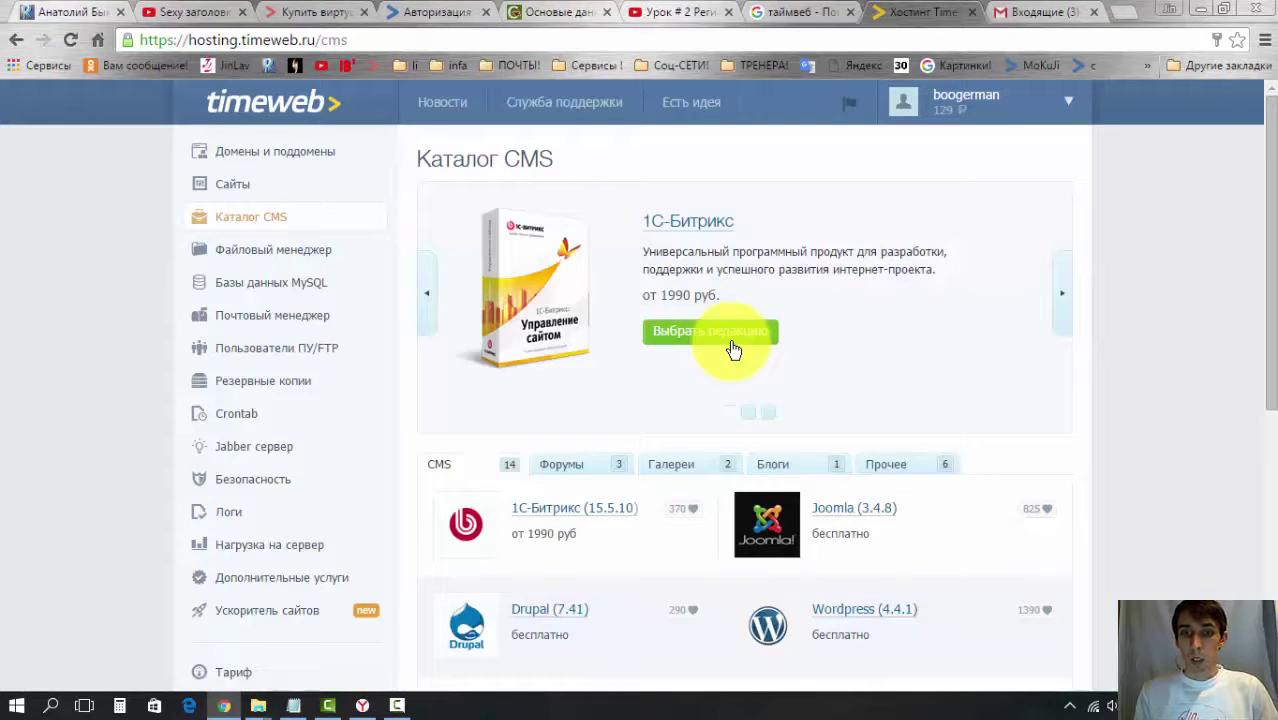
Scroll the CMS catalog and open the Wordpress 4.4.1 installer
scroll(733, 348, "down", 2)
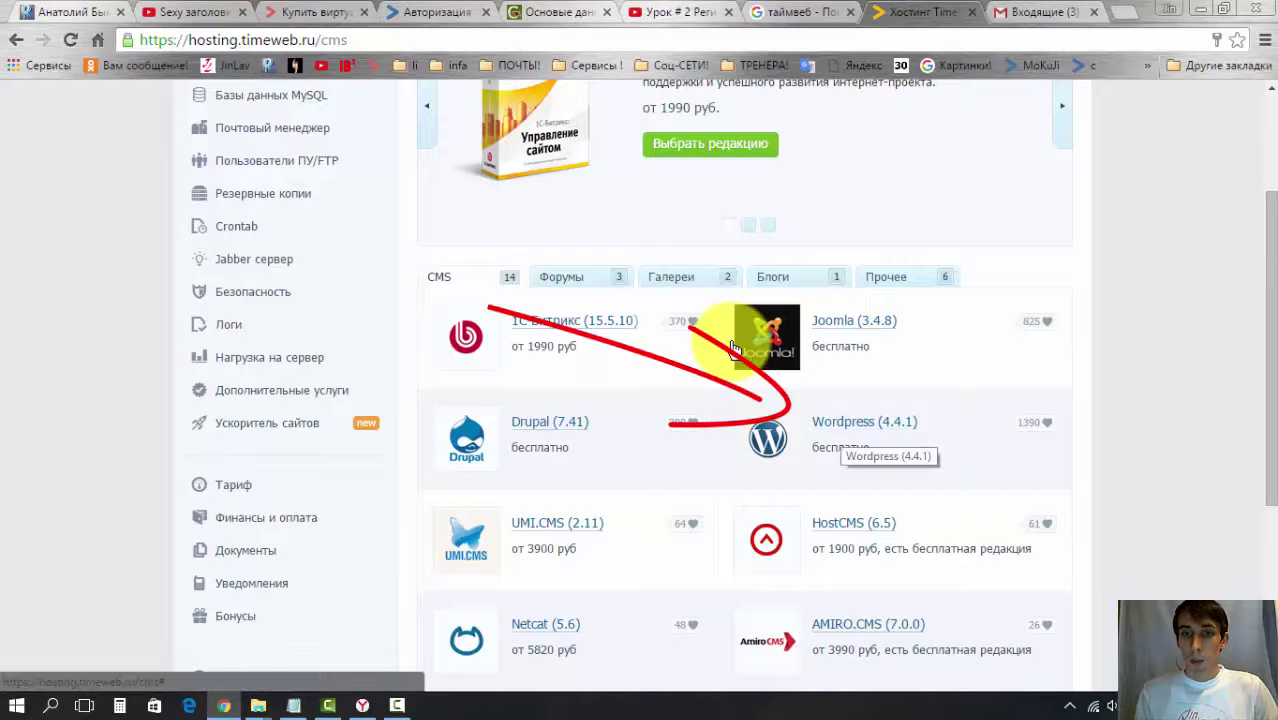
left_click(732, 346)
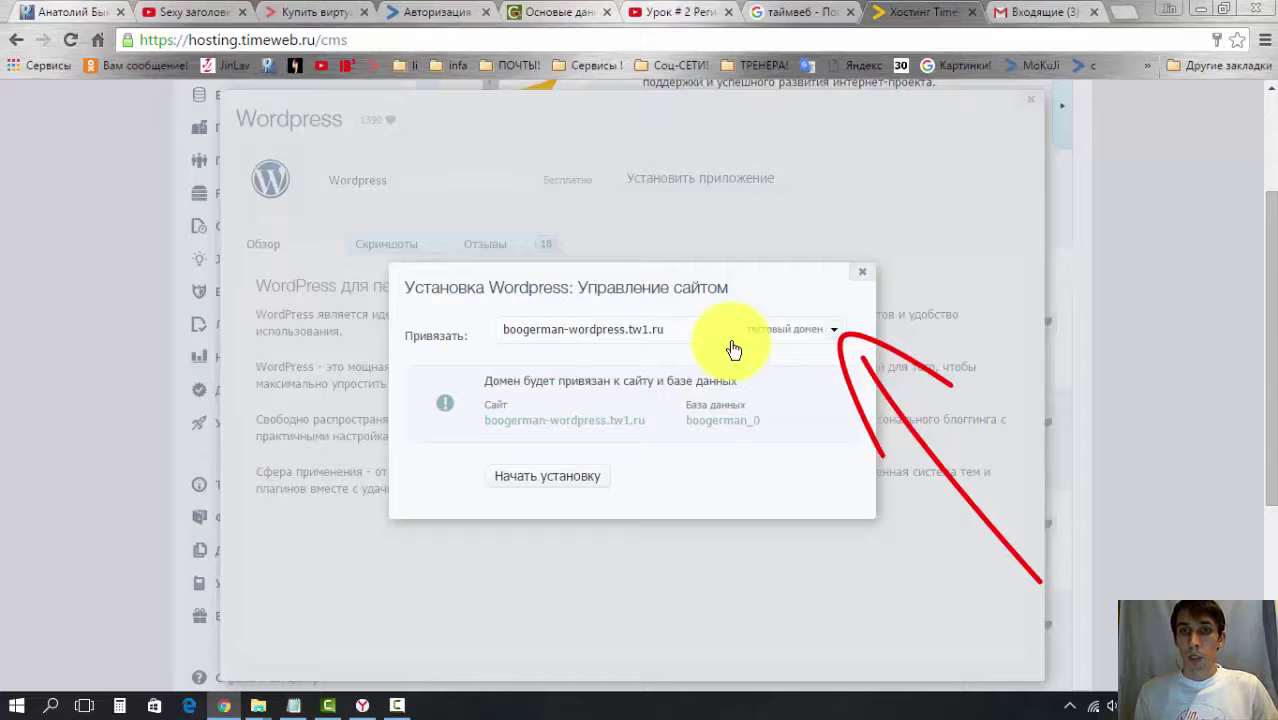
Bind the WordPress install to boogerman.ru and start the installation
left_click(733, 349)
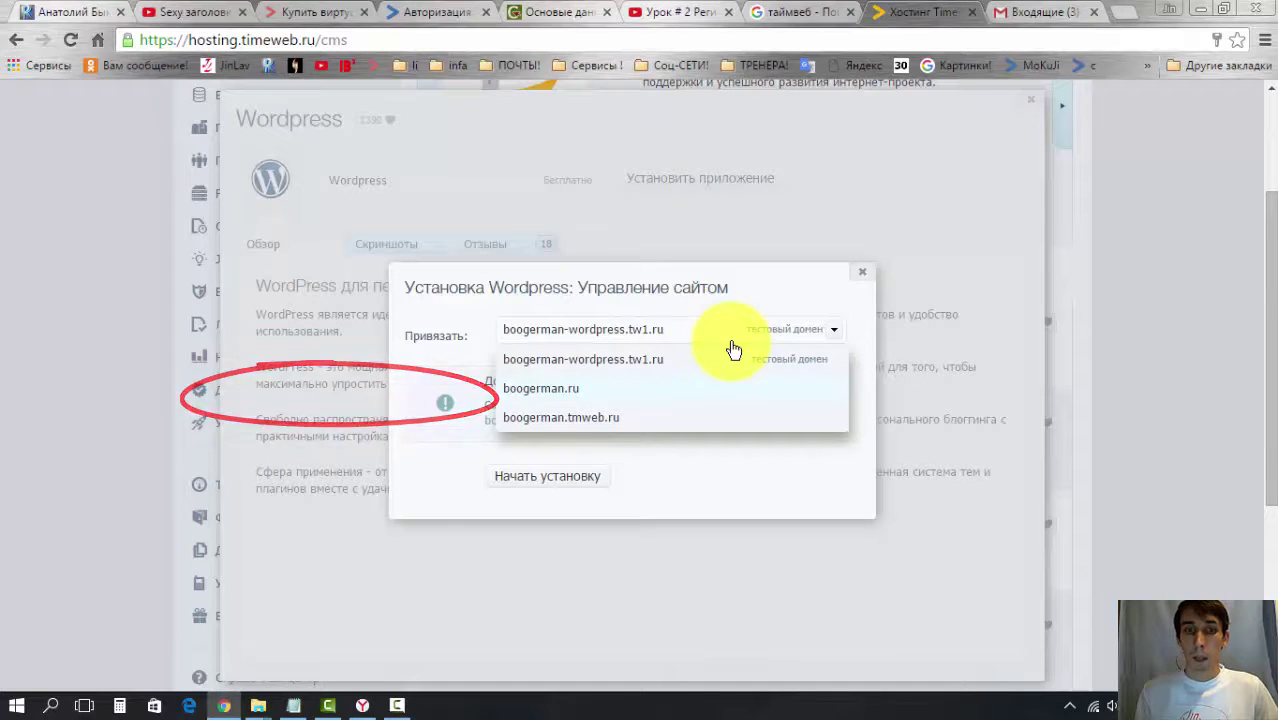
key("Return")
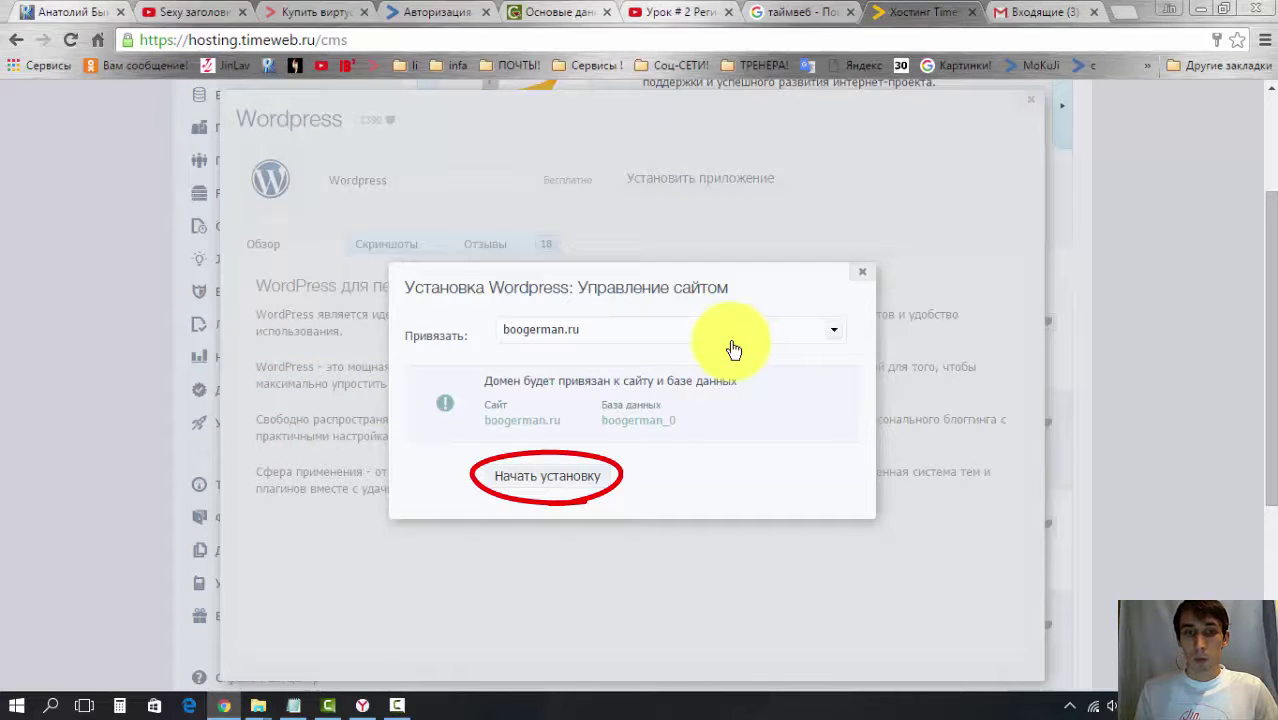
key("Return")
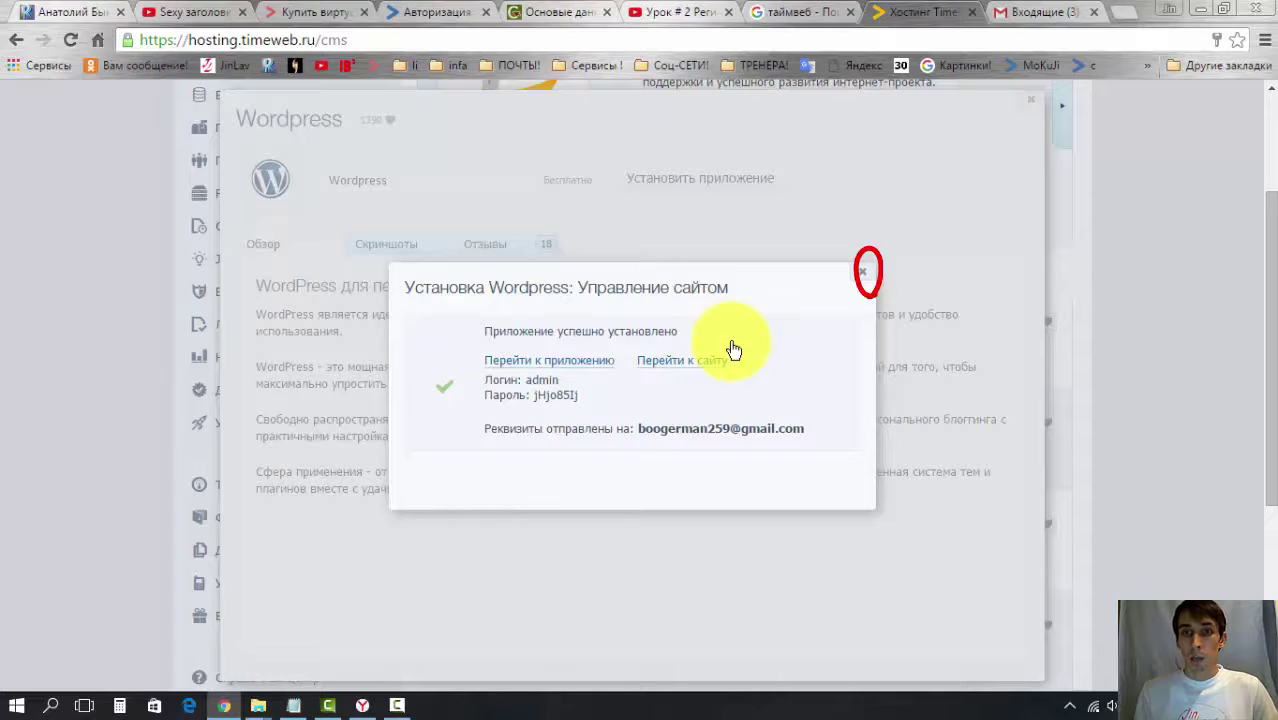
Close the WordPress installer and return to Сайты, showing the wordpress site on boogerman.ru
key("Escape")
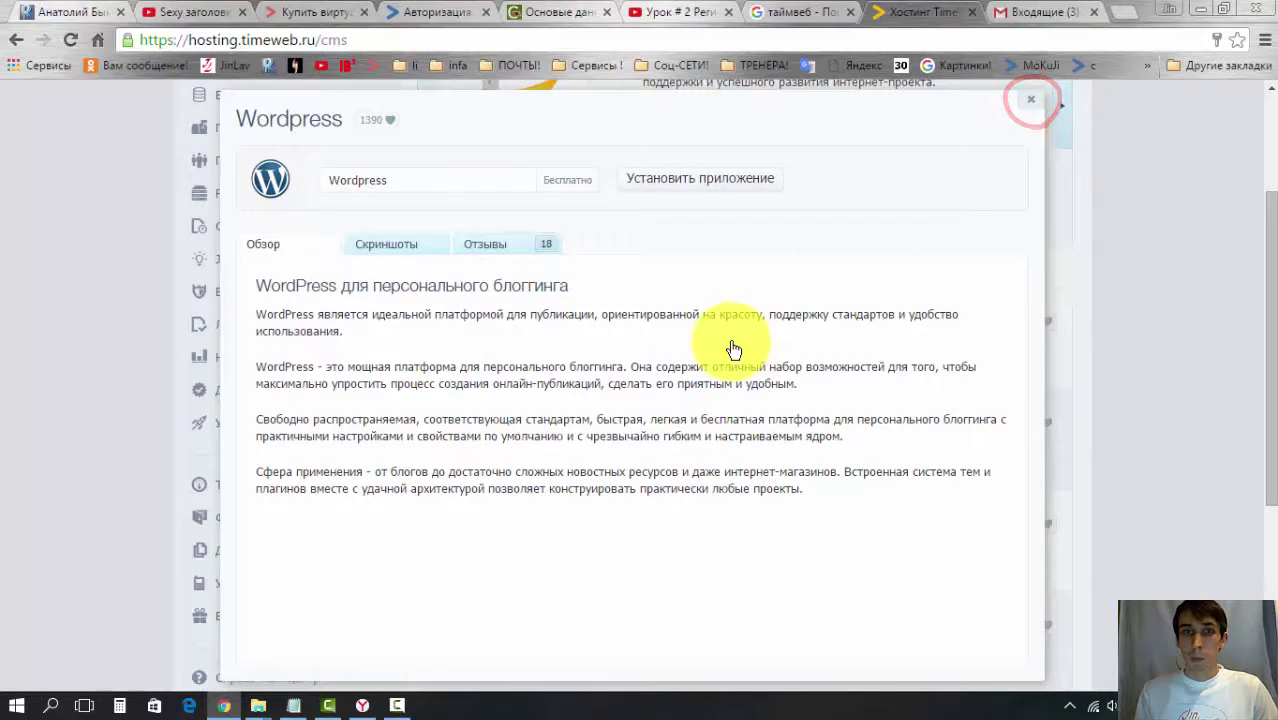
key("Escape")
scroll(733, 349, "up", 2)
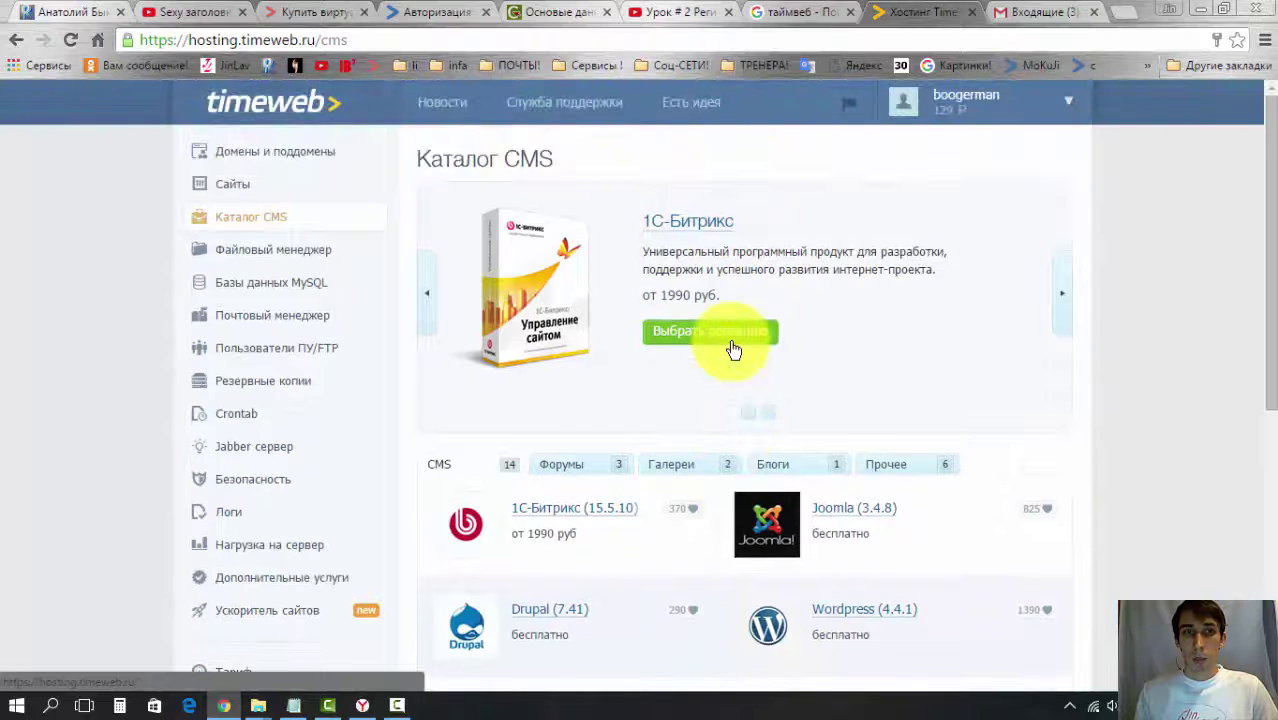
left_click(733, 349)
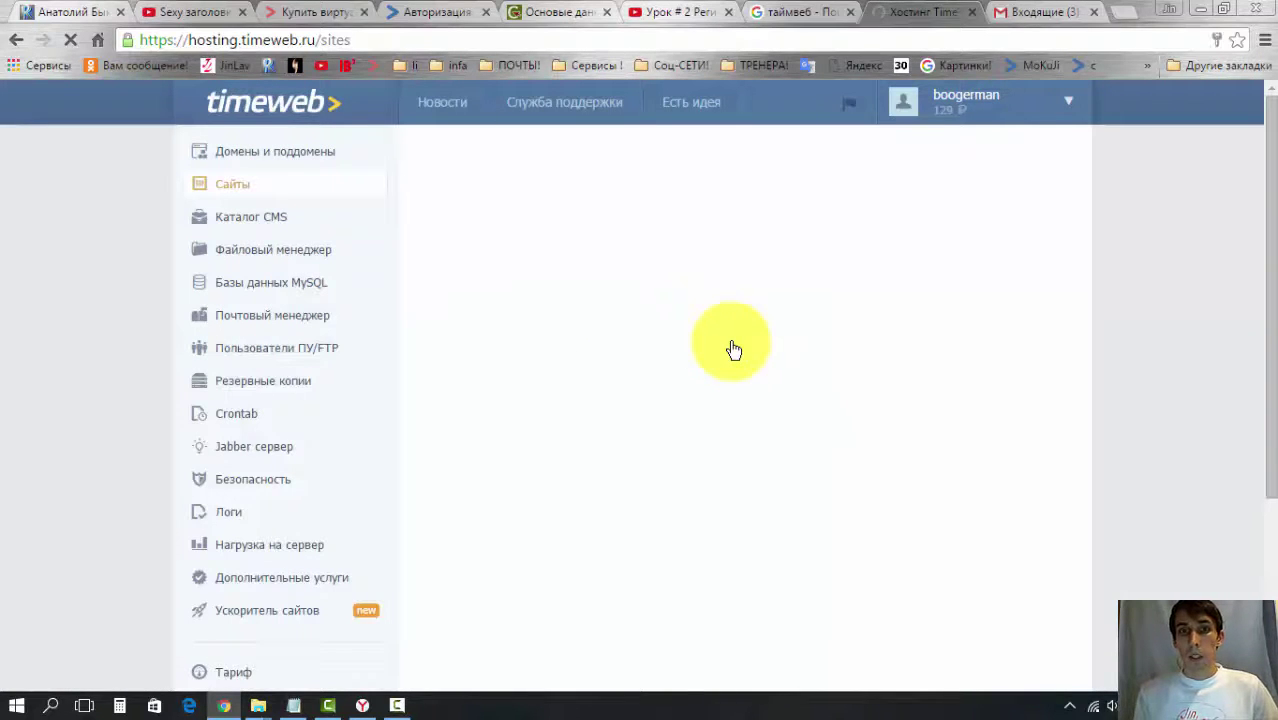
mouse_move(733, 349)
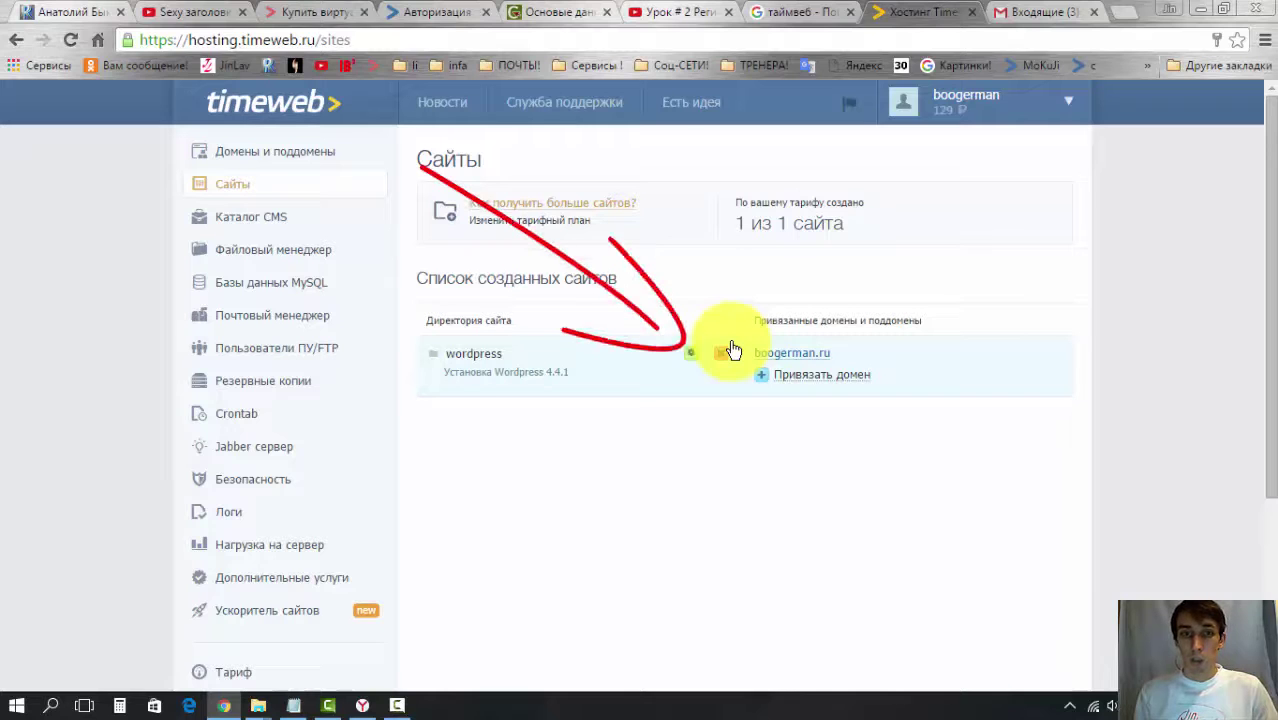
Switch the wordpress site's Версия PHP to 5.4 and save its settings
left_click(733, 349)
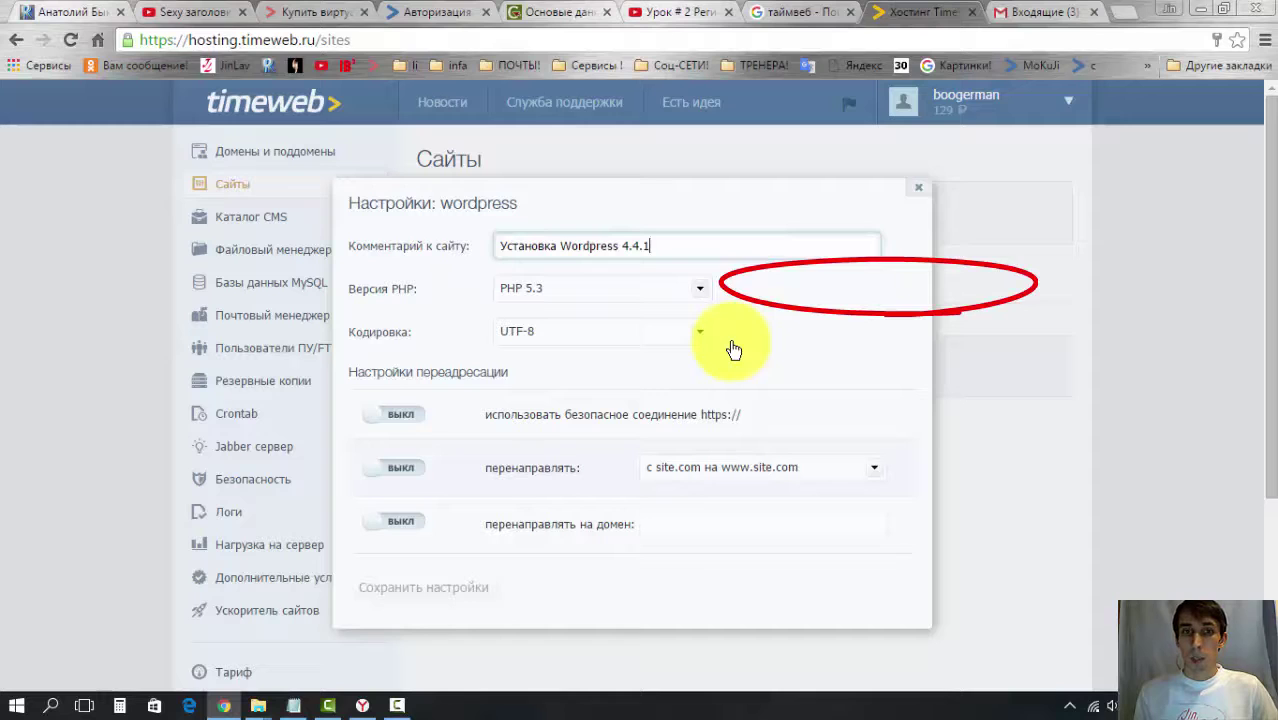
key("Tab")
key("alt+Down")
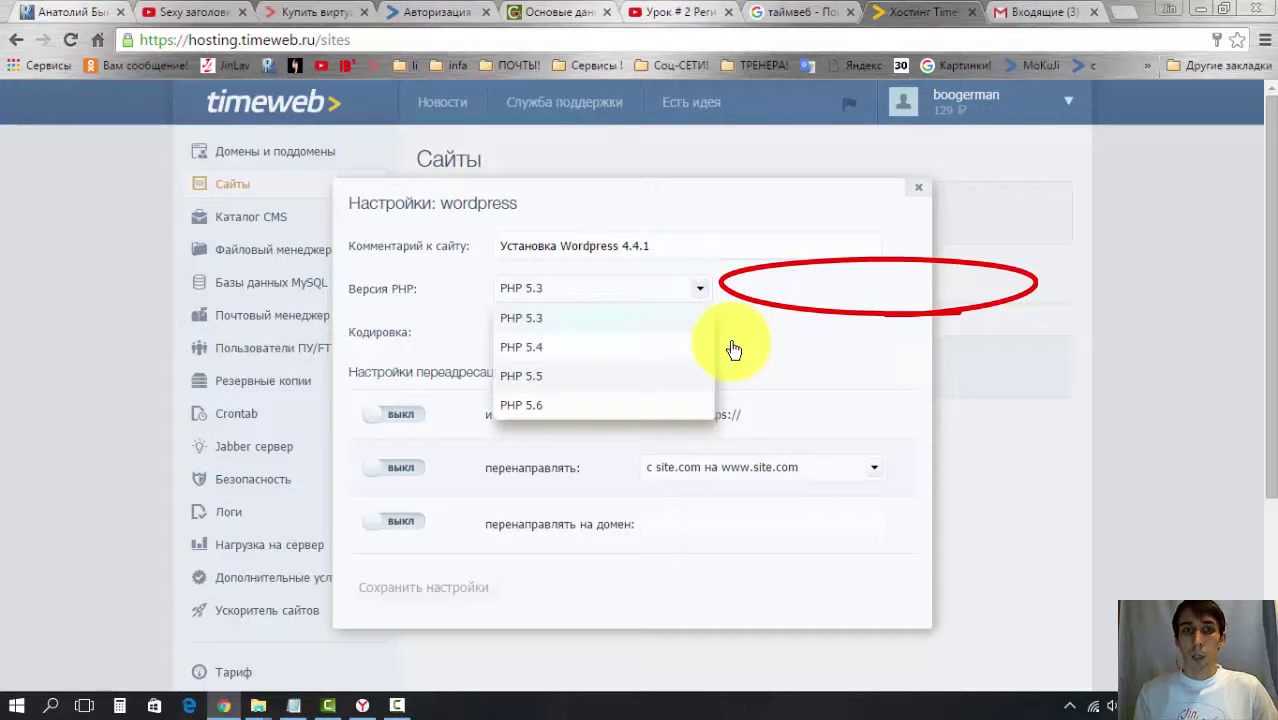
key("Return")
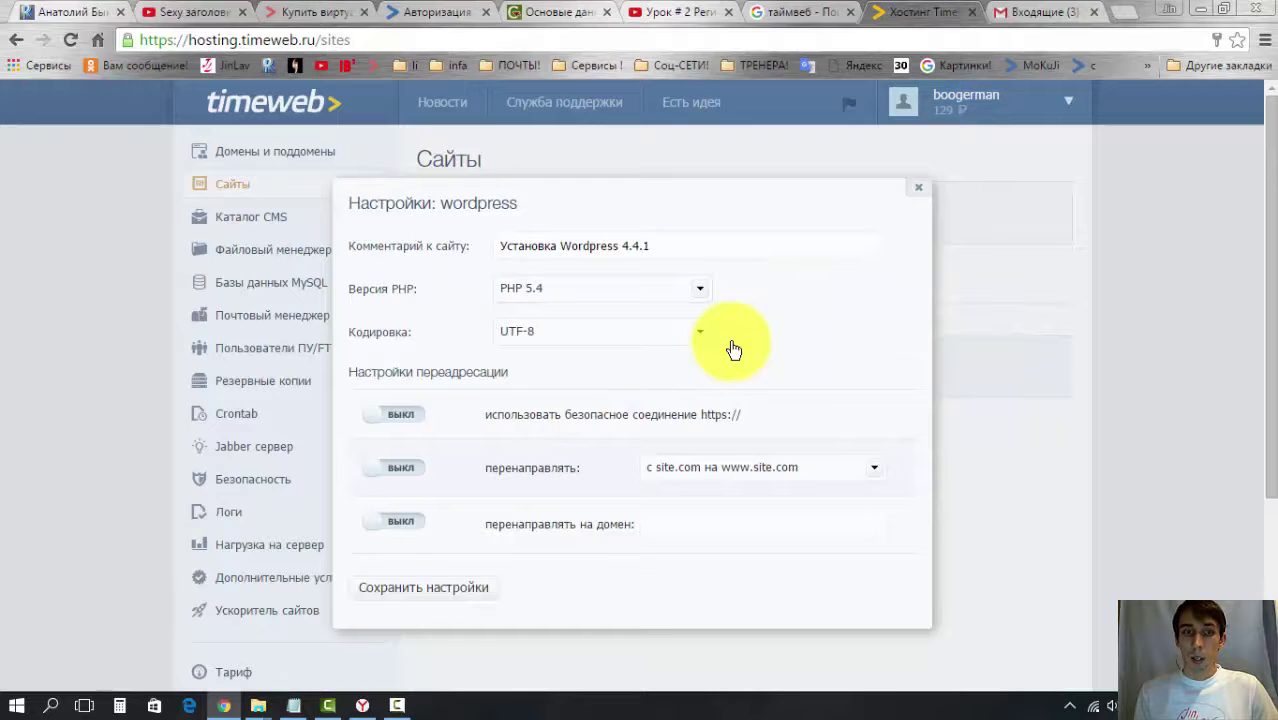
key("Return")
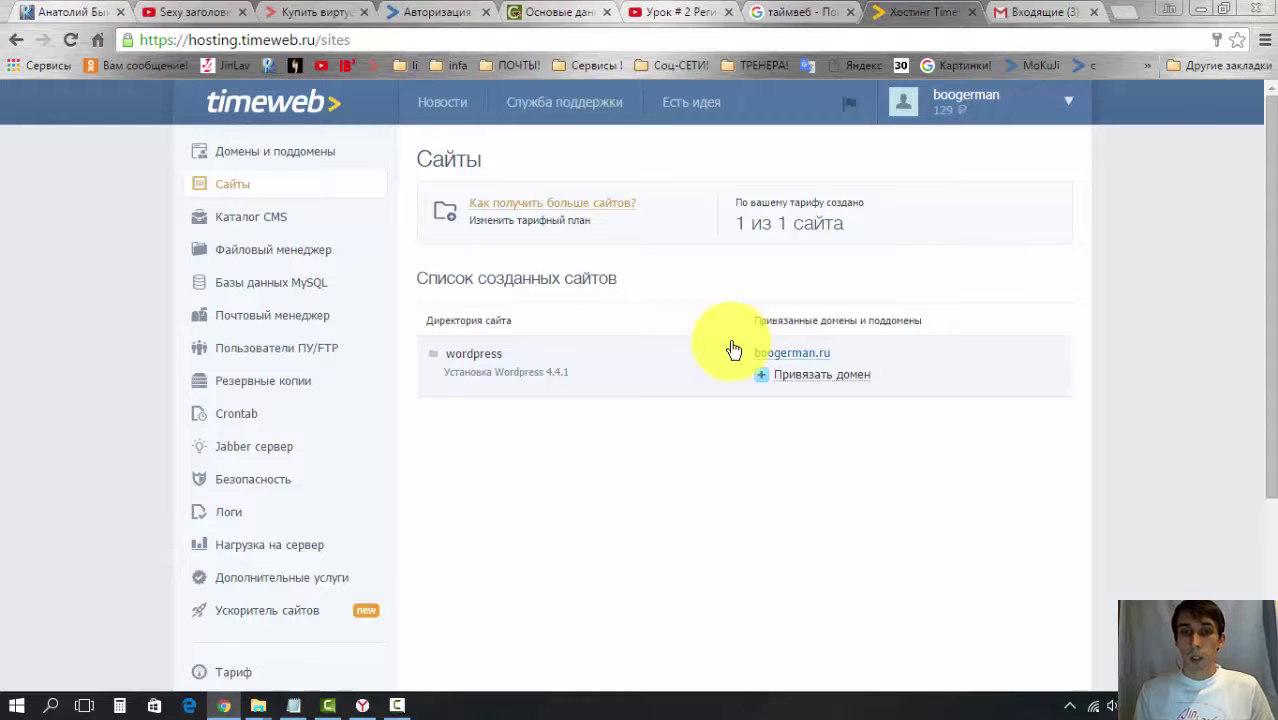
mouse_move(733, 349)
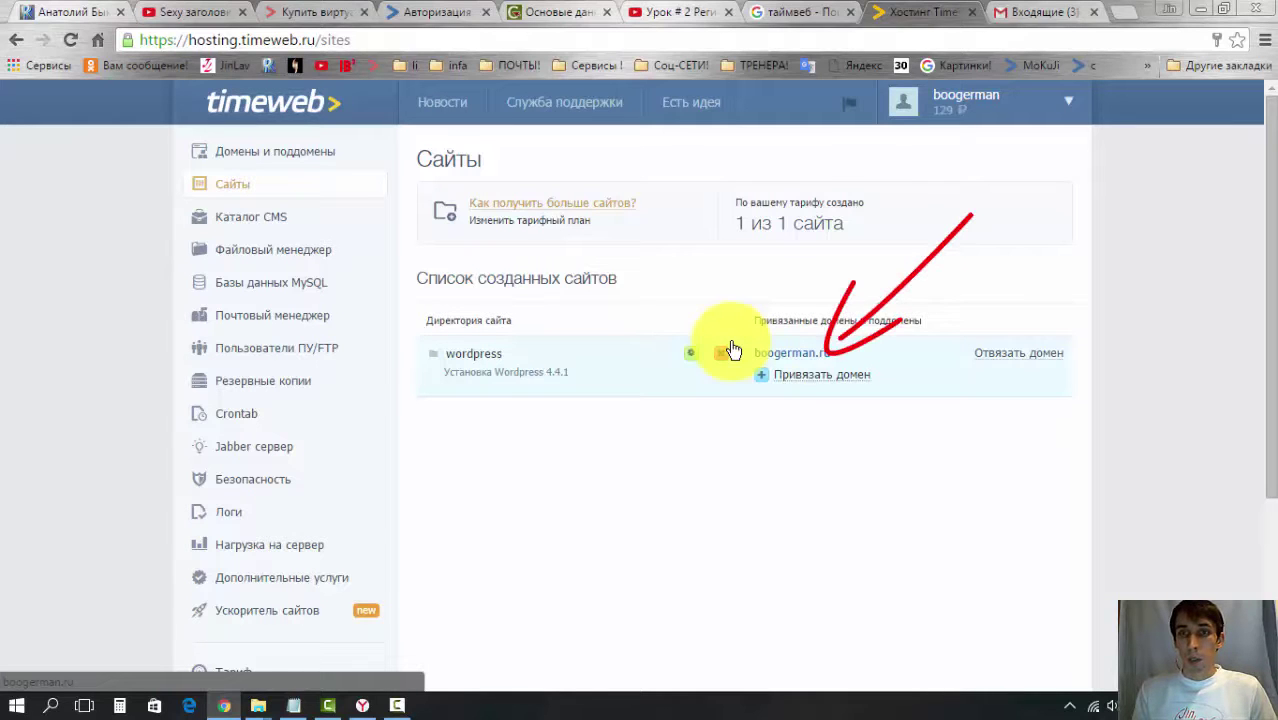
Follow the boogerman.ru link in the Привязанные домены column
left_click(731, 349)
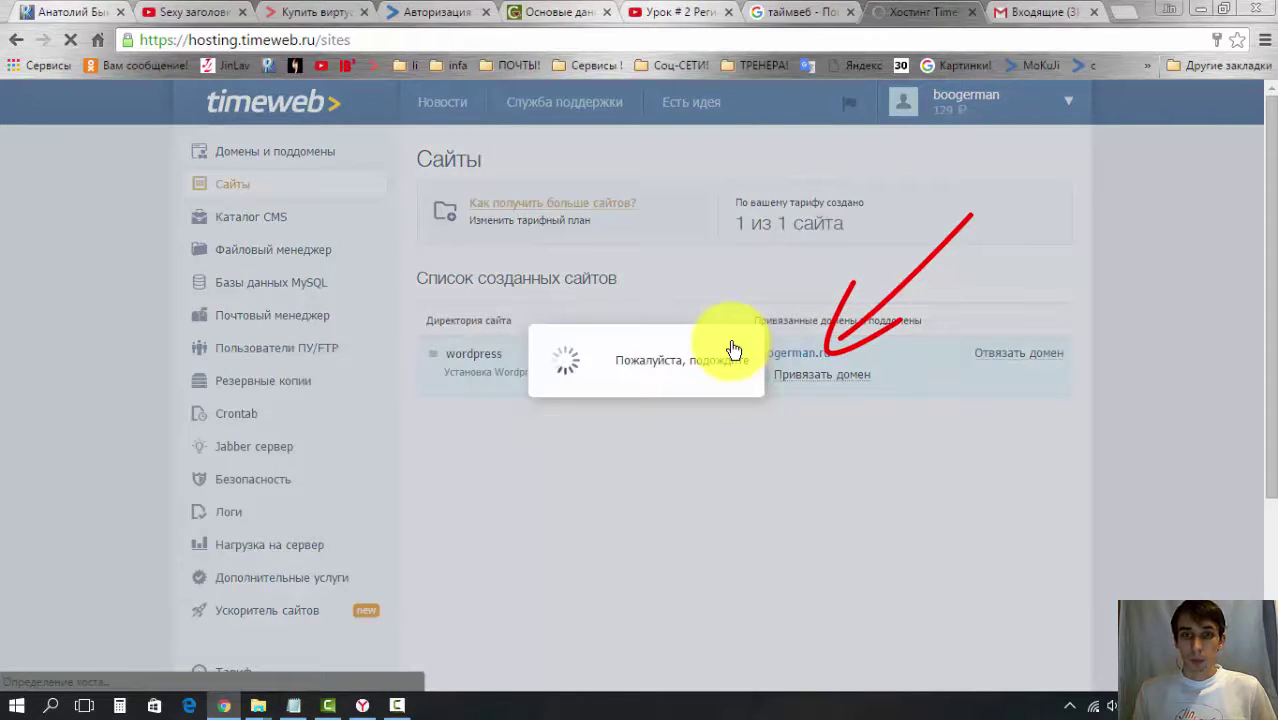